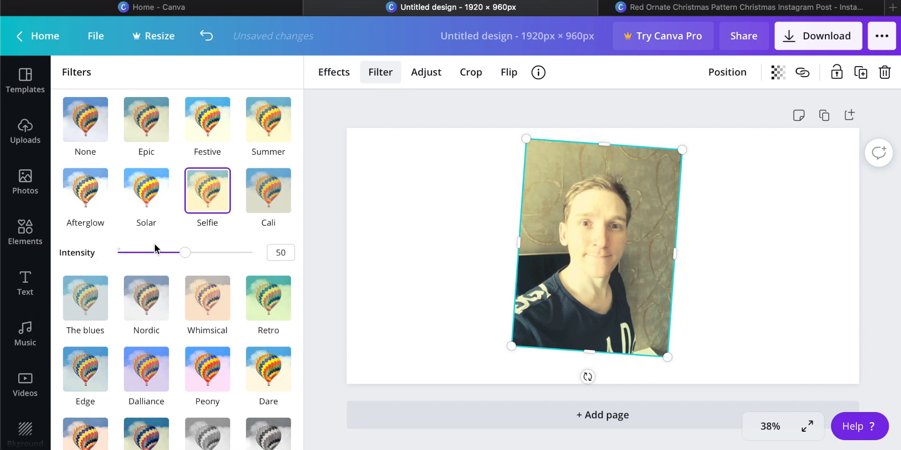
- Raise the Selfie filter's intensity on the portrait photo to its maximum
left_click_drag(185, 252, 259, 258)
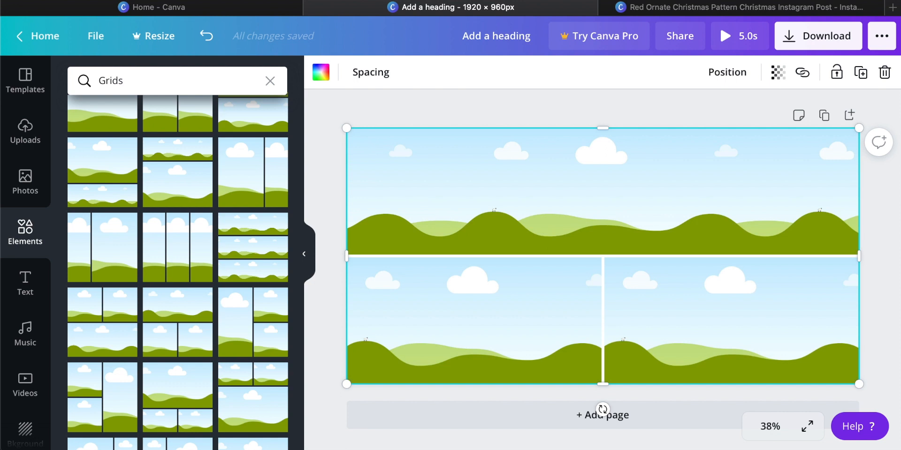
- Fill the grid's lower cells, with the portrait in the first and the red roses photo in the second
left_click_drag(461, 449, 471, 330)
left_click(469, 295)
double_click(469, 296)
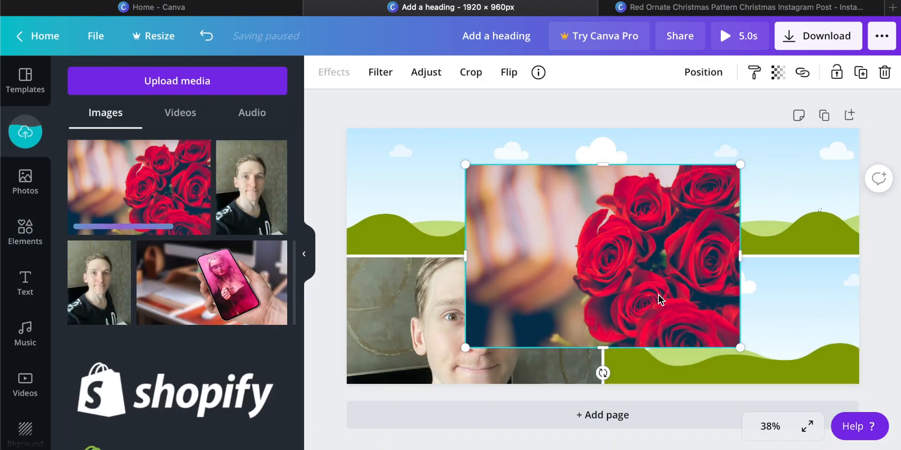
left_click_drag(683, 304, 702, 308)
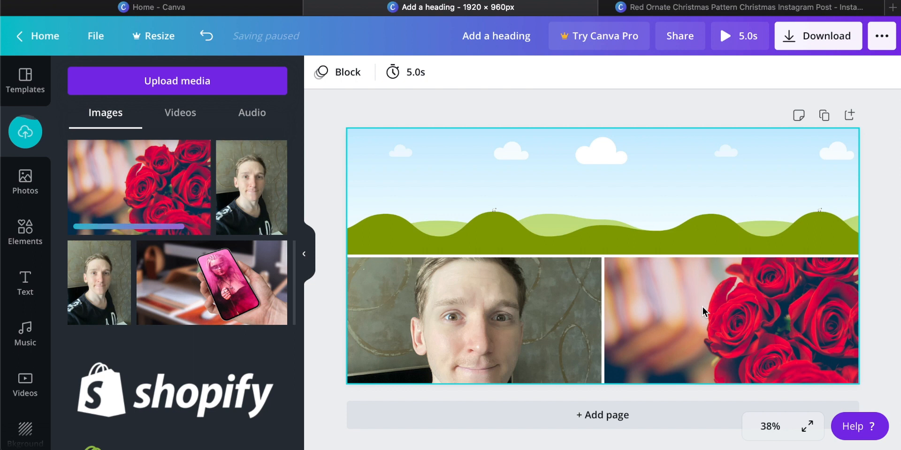
left_click_drag(469, 449, 573, 183)
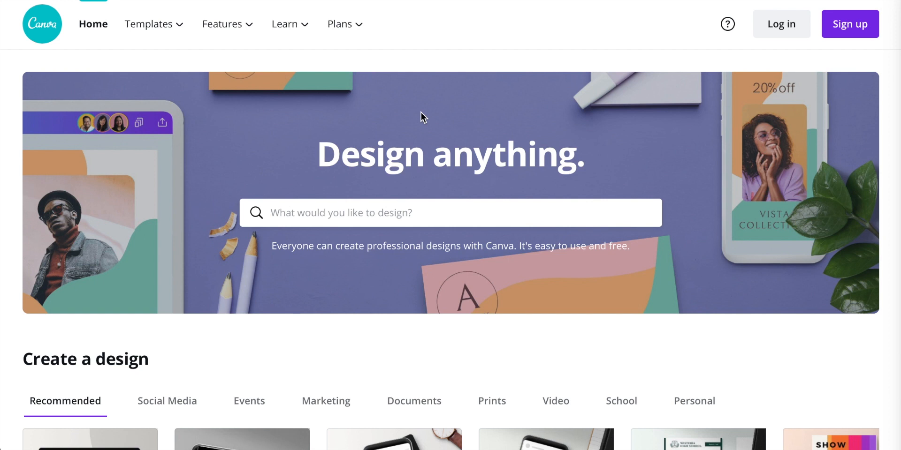
- Look over the design types and the presentation and video templates on the logged-out home page
scroll(417, 162, "down", 3)
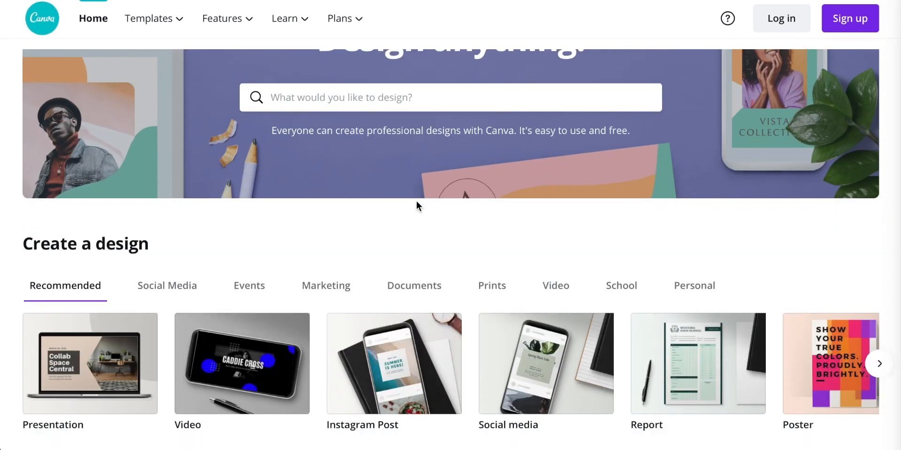
scroll(416, 207, "down", 2)
scroll(321, 322, "down", 2)
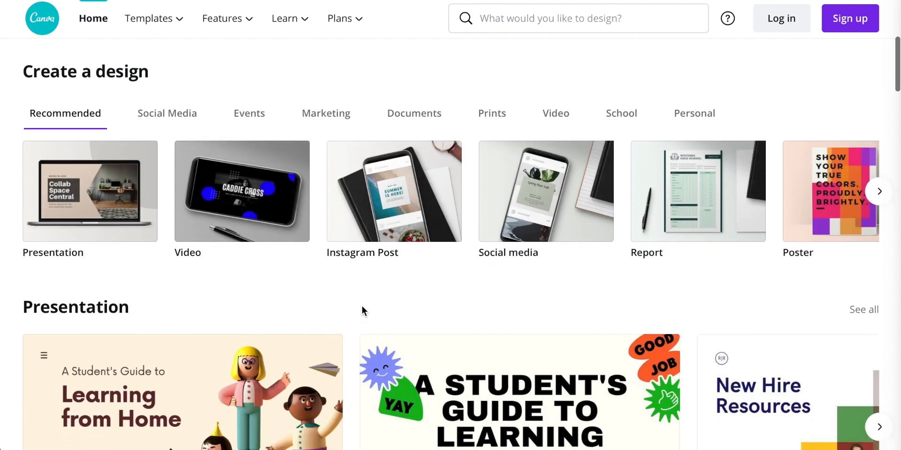
scroll(361, 305, "down", 6)
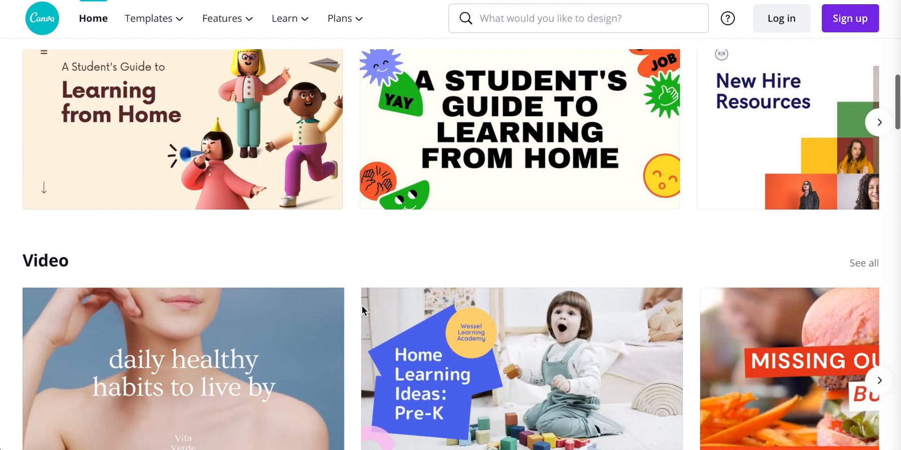
scroll(348, 282, "up", 6)
scroll(348, 277, "up", 5)
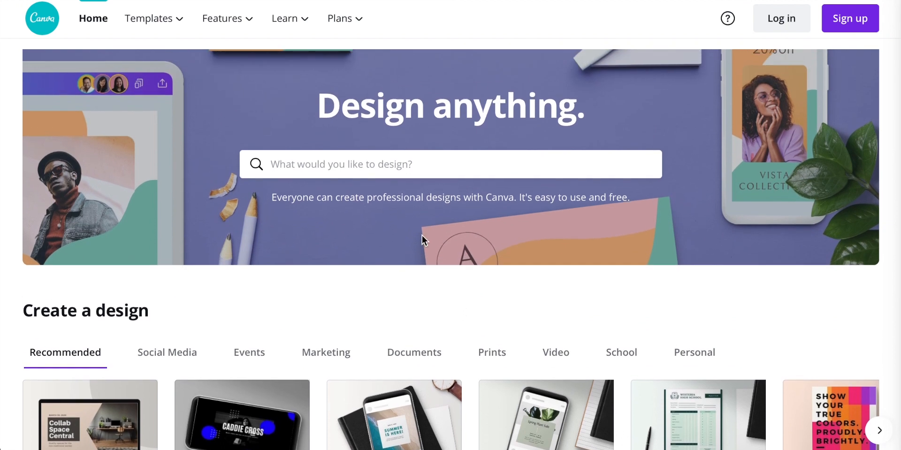
- View the sign-up options, dismiss them and log in to the existing account instead
left_click(843, 22)
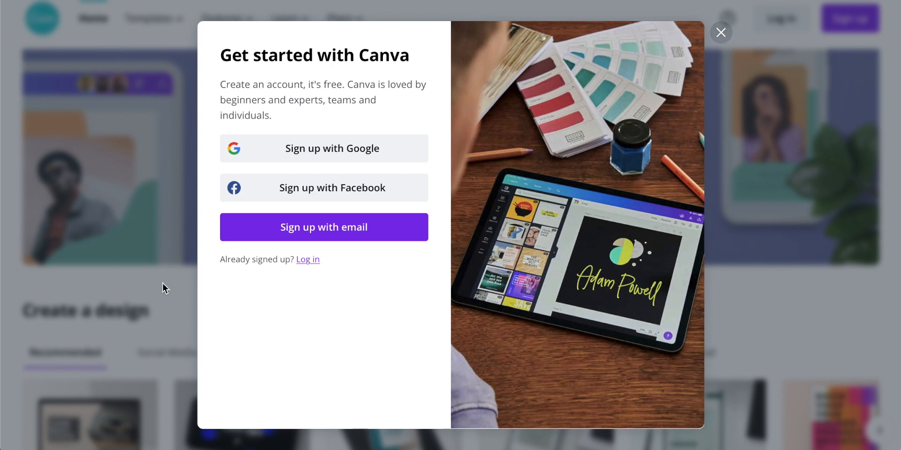
left_click(718, 34)
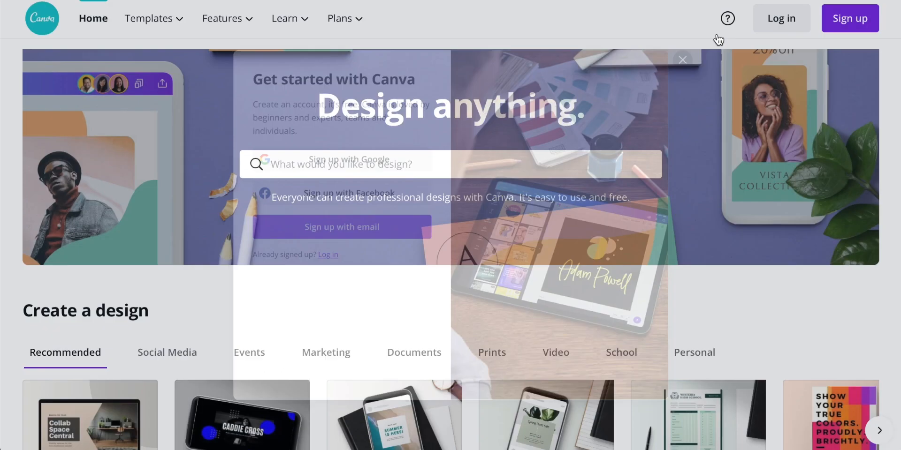
left_click(782, 24)
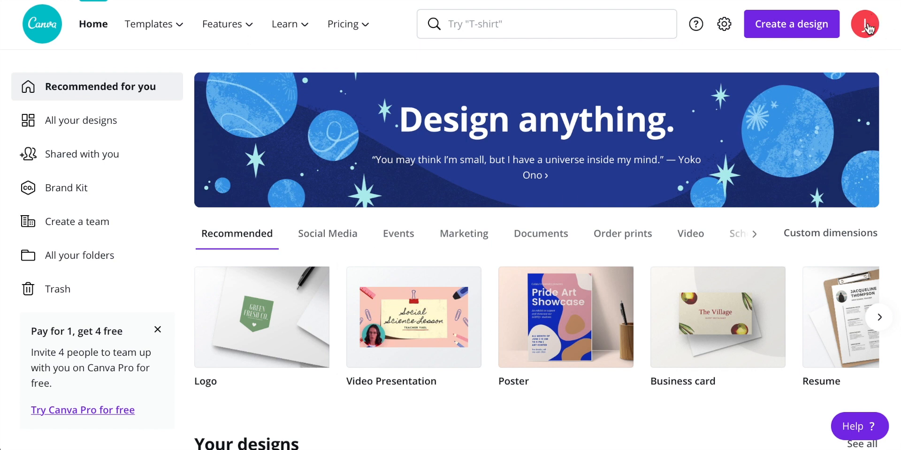
- Review the account settings, including Billing and Teams, and return to the home page
left_click(866, 28)
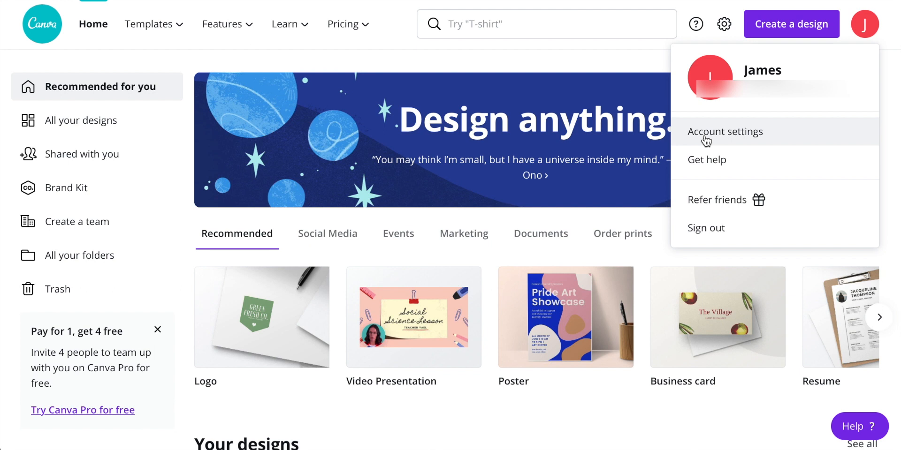
left_click(704, 136)
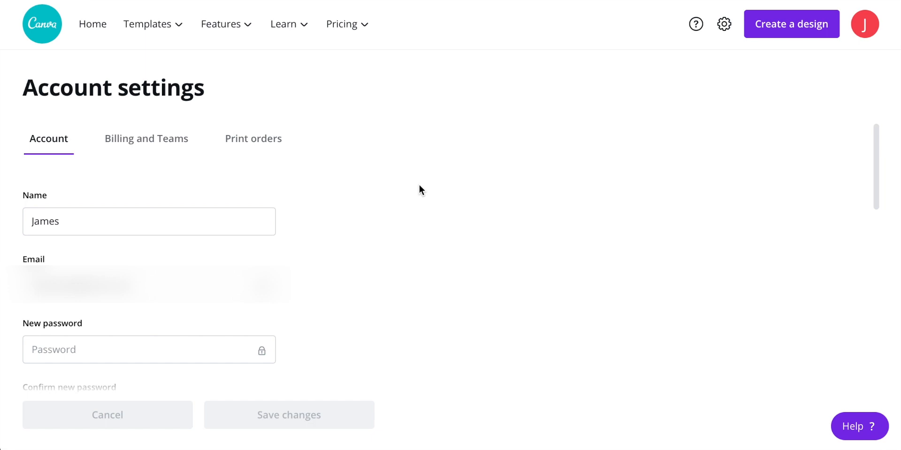
left_click(144, 146)
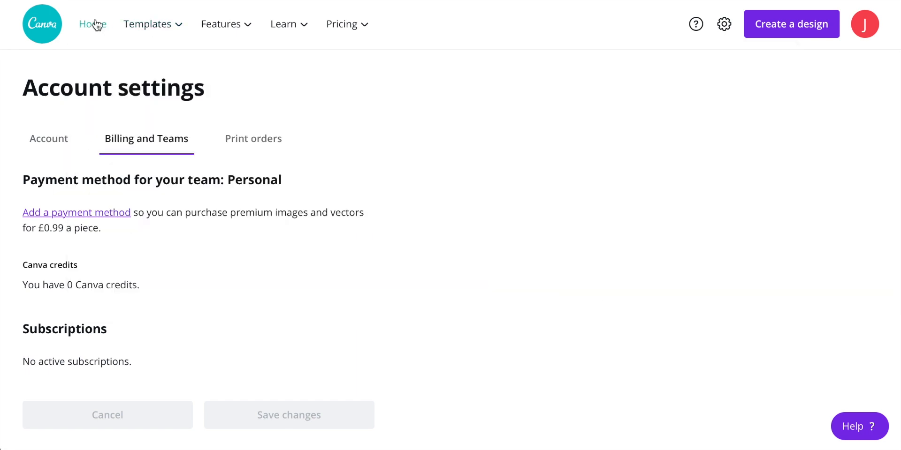
left_click(95, 22)
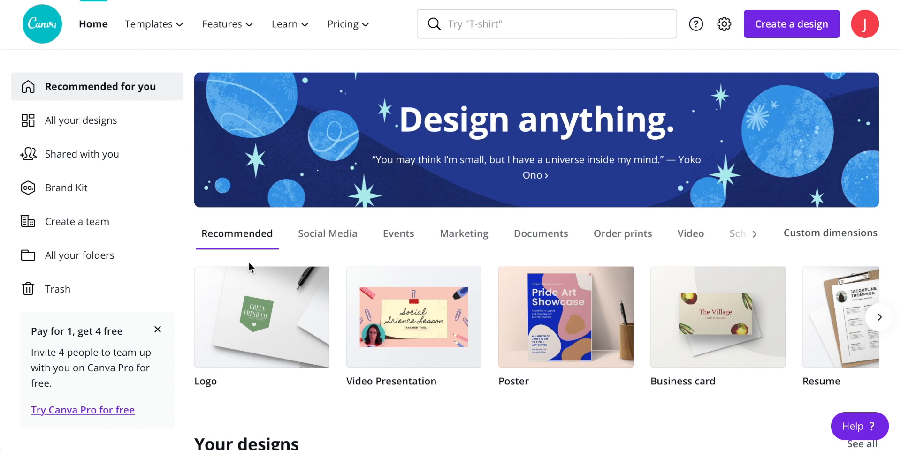
- Look through all saved designs and show the available actions for the design named "best"
left_click(76, 121)
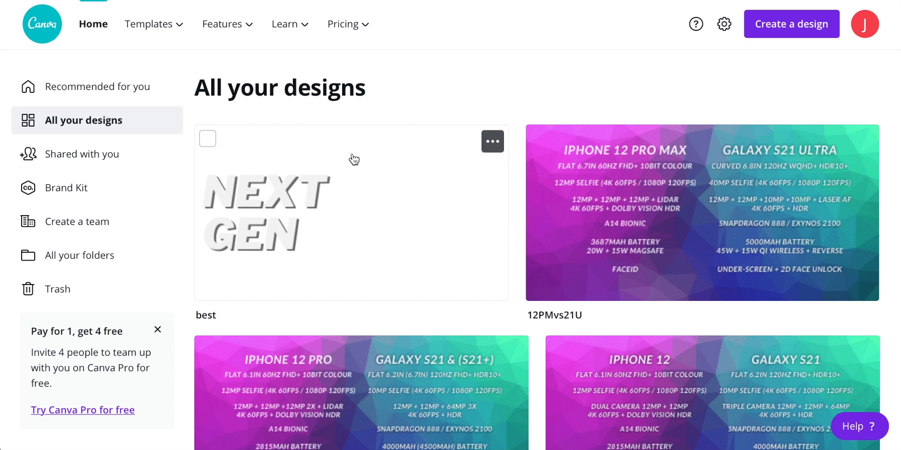
scroll(467, 187, "down", 2)
scroll(467, 187, "up", 1)
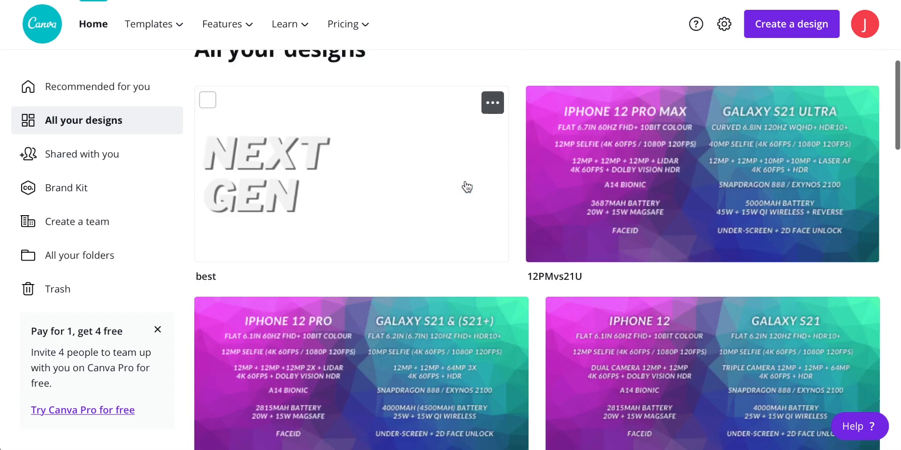
scroll(466, 187, "up", 1)
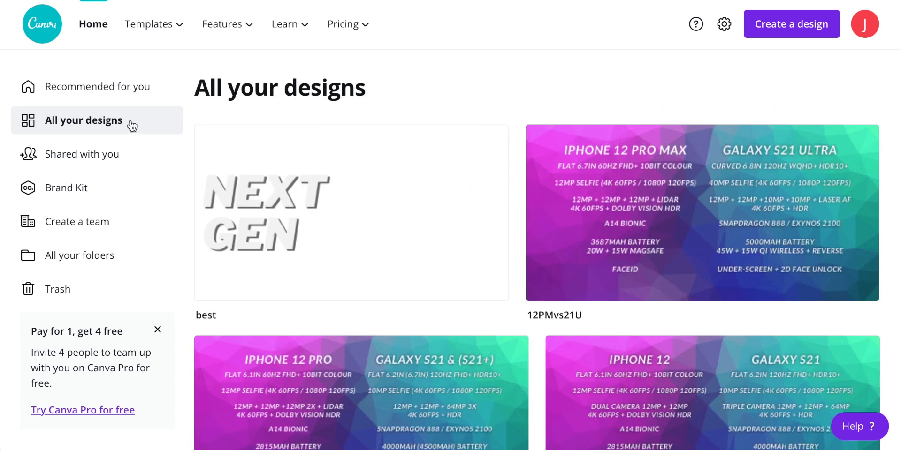
mouse_move(450, 200)
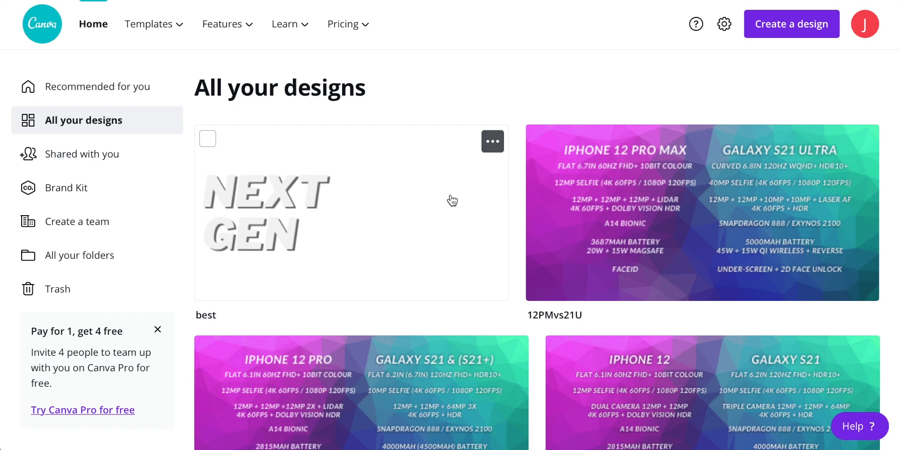
left_click(493, 142)
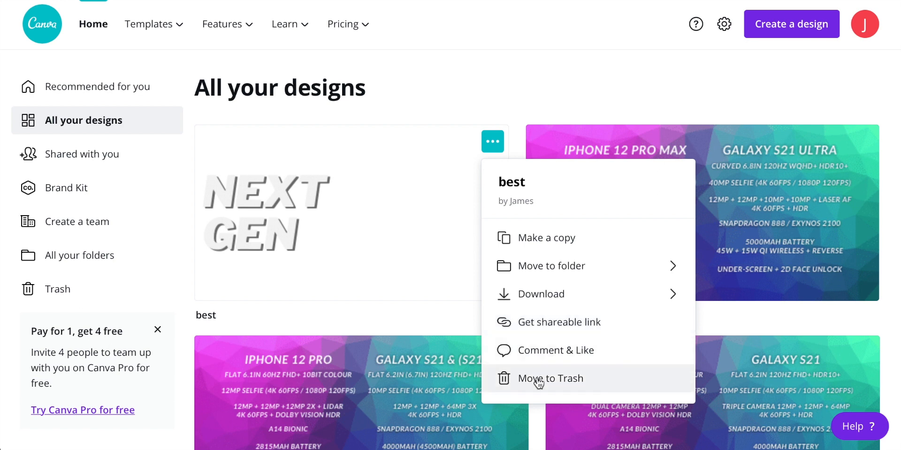
- Check the designs shared with the account and examine the Brand Kit's logos, colours and fonts
left_click(80, 153)
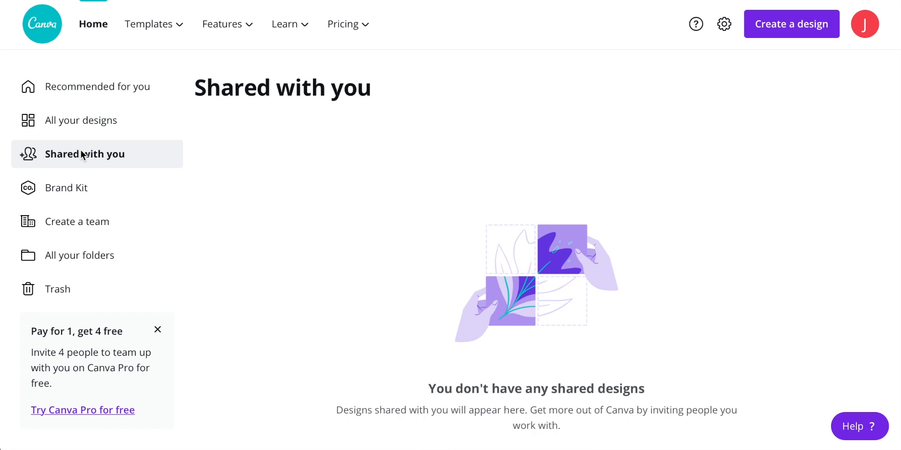
left_click(65, 190)
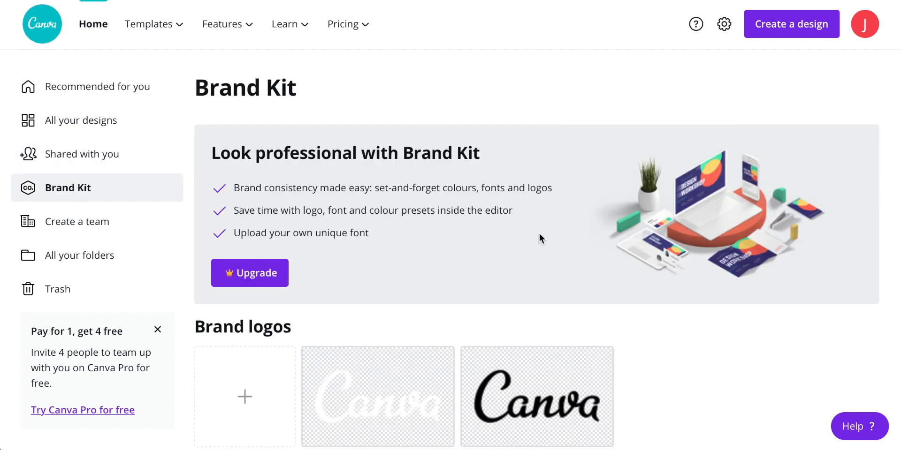
scroll(539, 238, "down", 3)
scroll(649, 253, "down", 1)
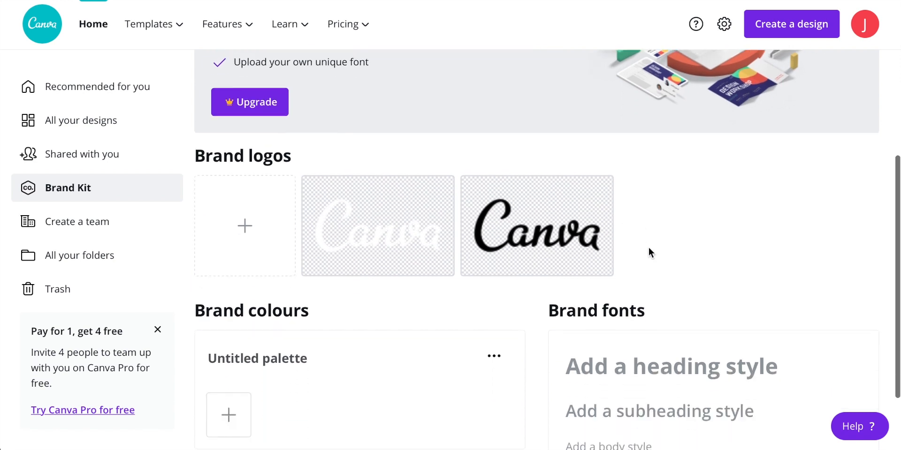
scroll(649, 249, "up", 2)
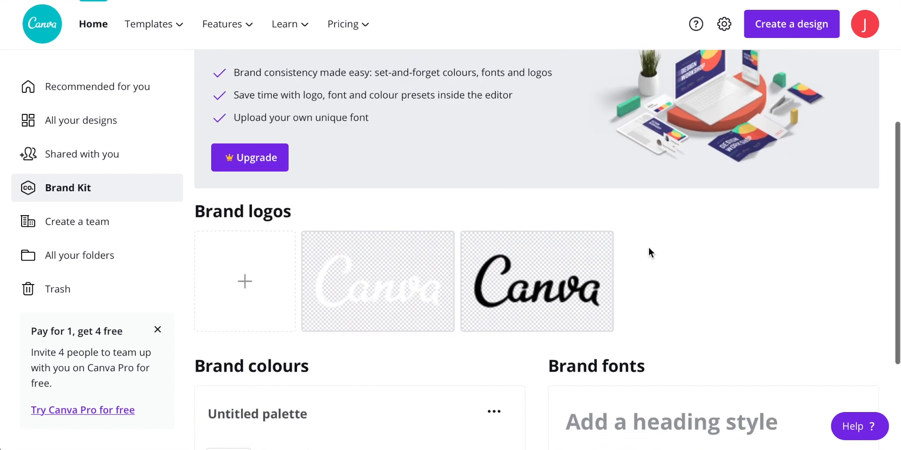
scroll(649, 248, "up", 1)
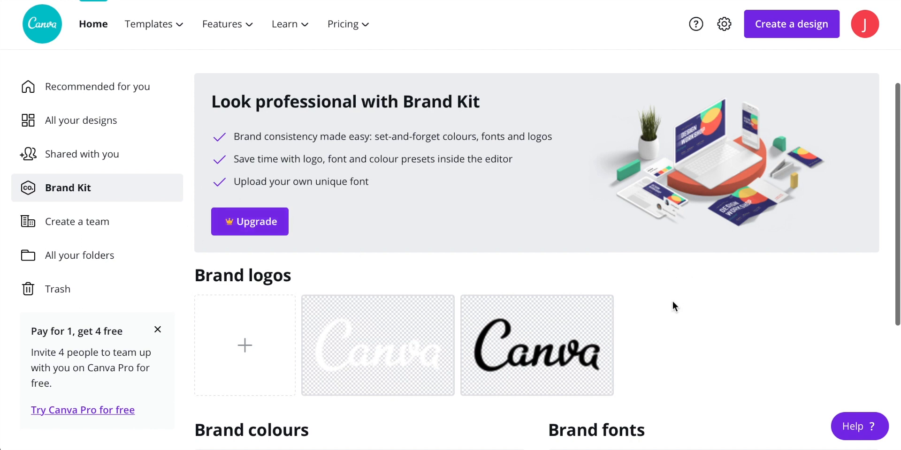
scroll(673, 305, "down", 3)
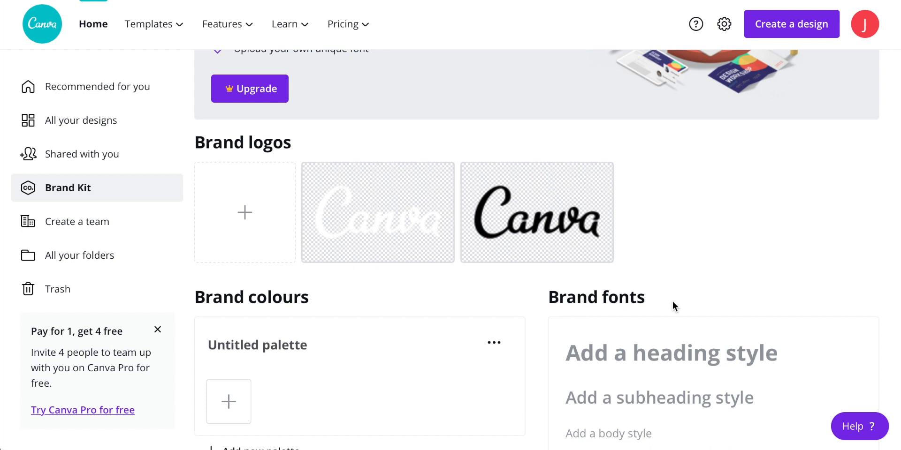
scroll(658, 246, "down", 1)
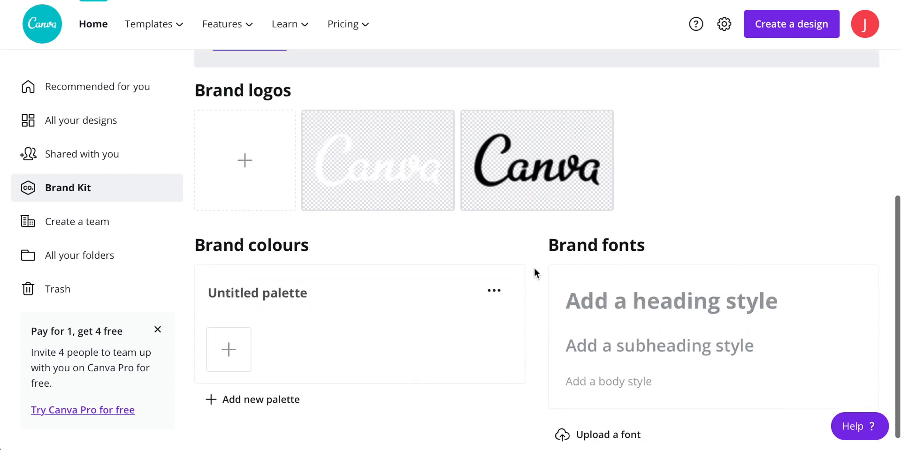
scroll(536, 274, "down", 1)
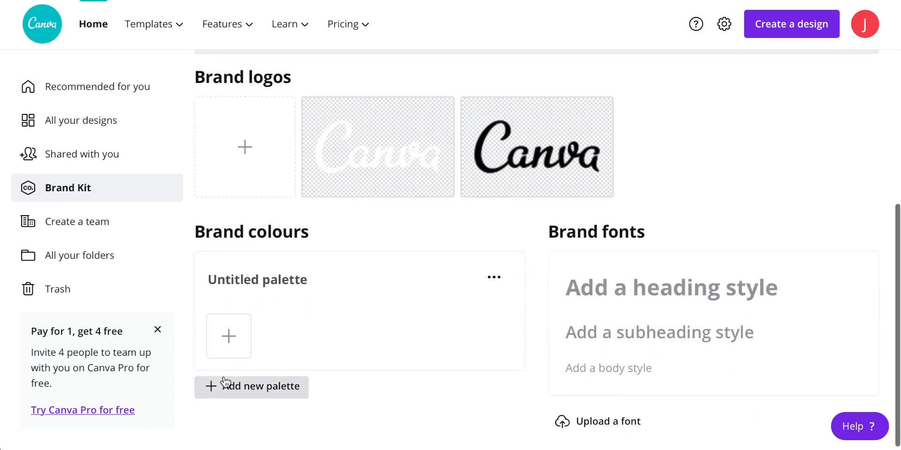
- View the team creation form and close it without creating a team
left_click(82, 223)
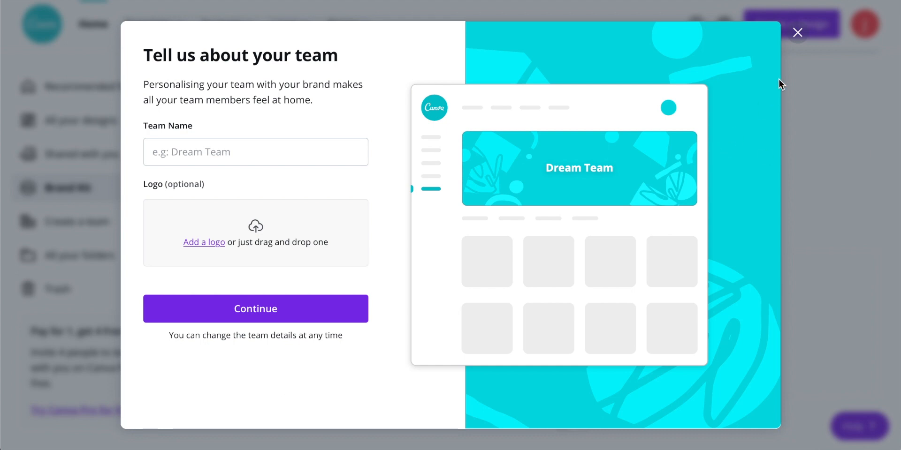
left_click(797, 32)
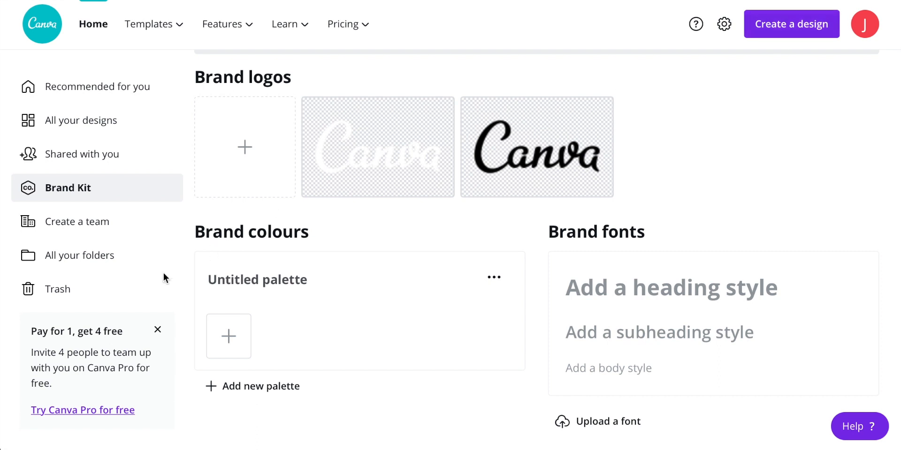
- View the deleted designs and the deleted images in the Trash
left_click(68, 292)
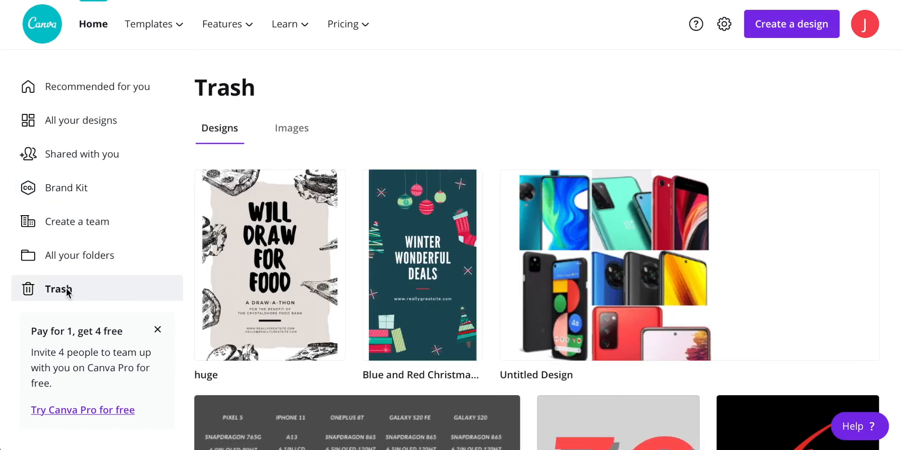
scroll(362, 226, "down", 1)
scroll(362, 226, "up", 1)
left_click(287, 137)
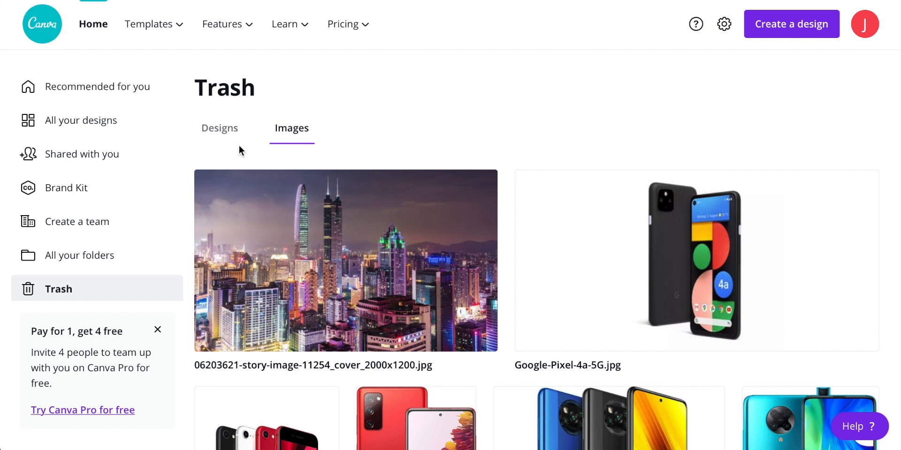
- Return to the home page and display the template categories
left_click(93, 24)
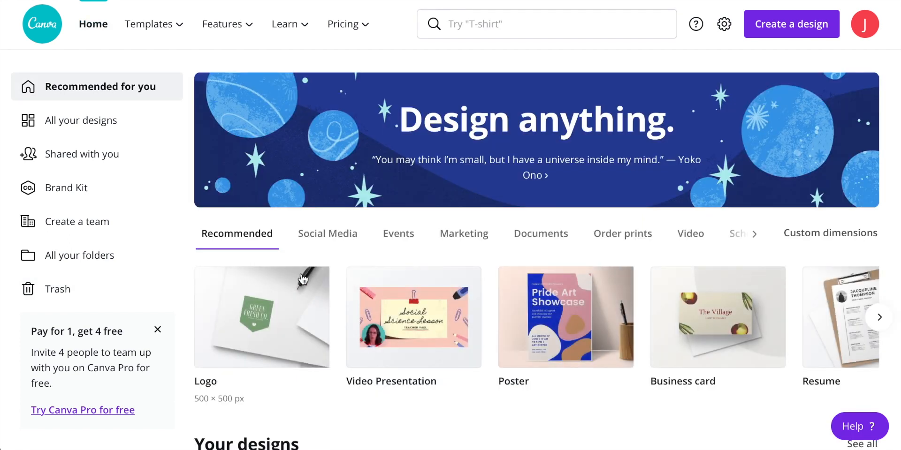
scroll(393, 245, "down", 2)
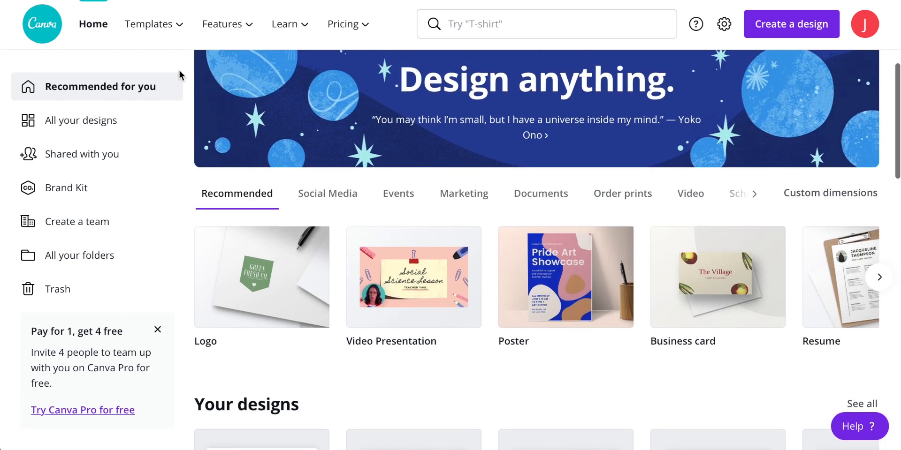
mouse_move(168, 23)
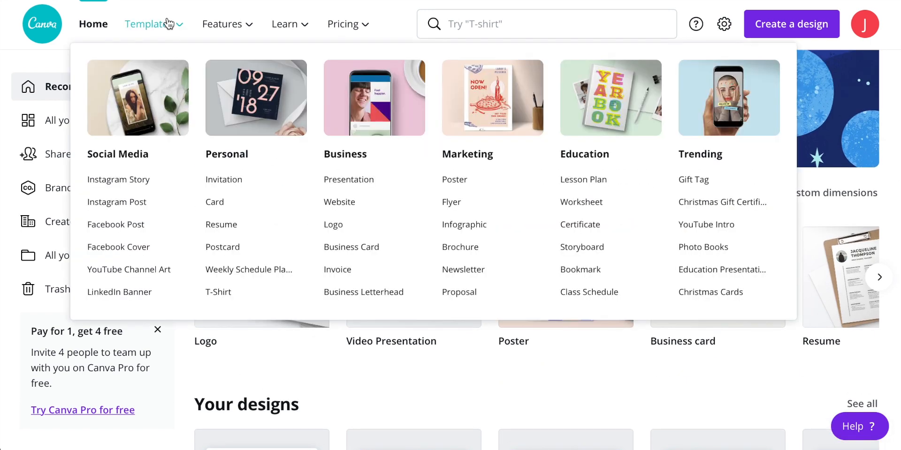
- Browse the design categories on the home page, including Social Media, Events, School, Marketing and Personal
scroll(348, 360, "down", 1)
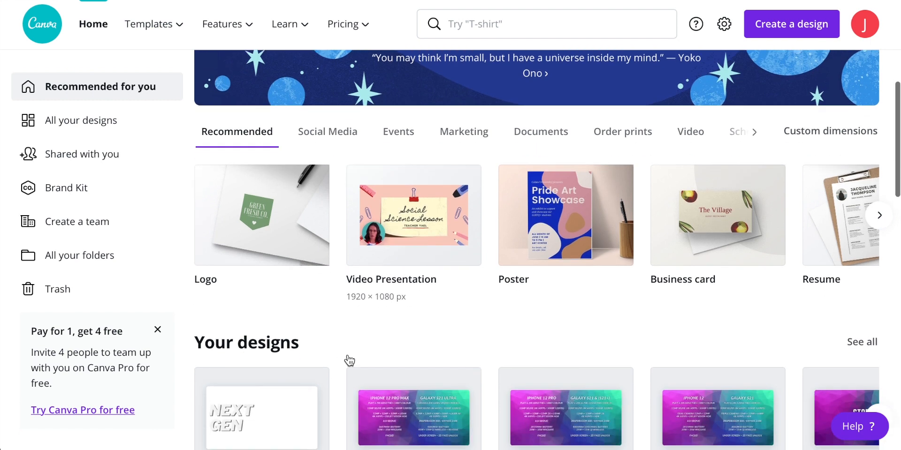
scroll(306, 147, "up", 1)
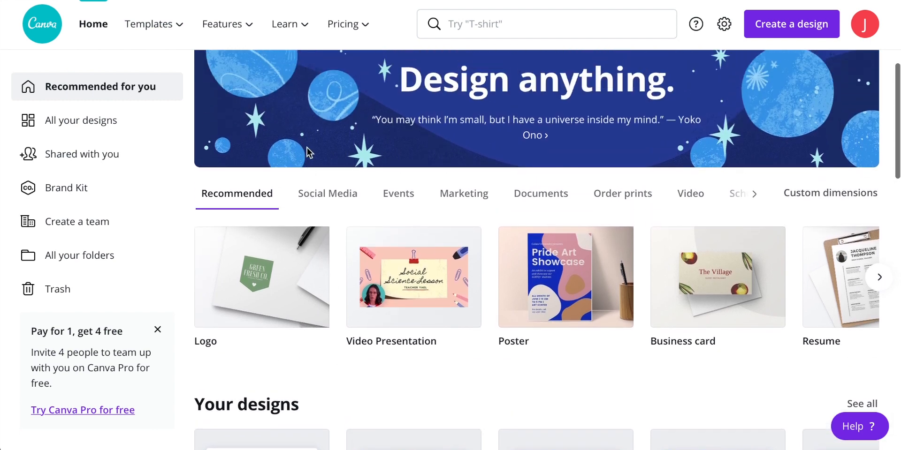
mouse_move(196, 41)
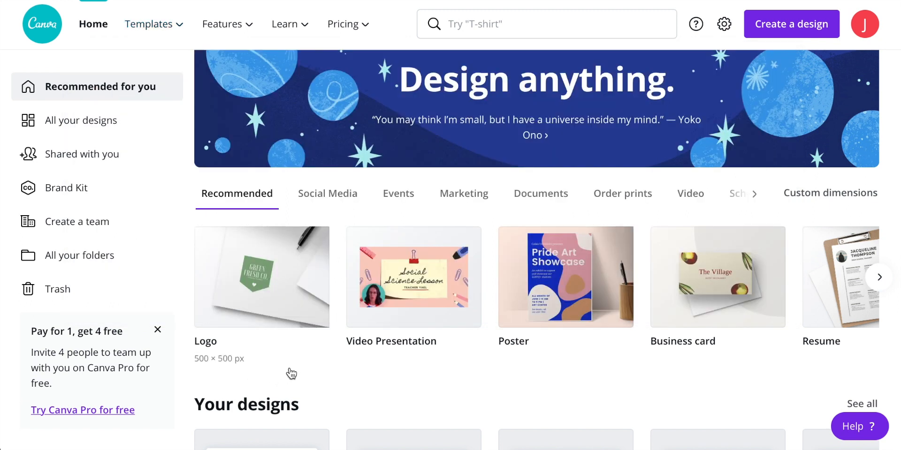
left_click(342, 204)
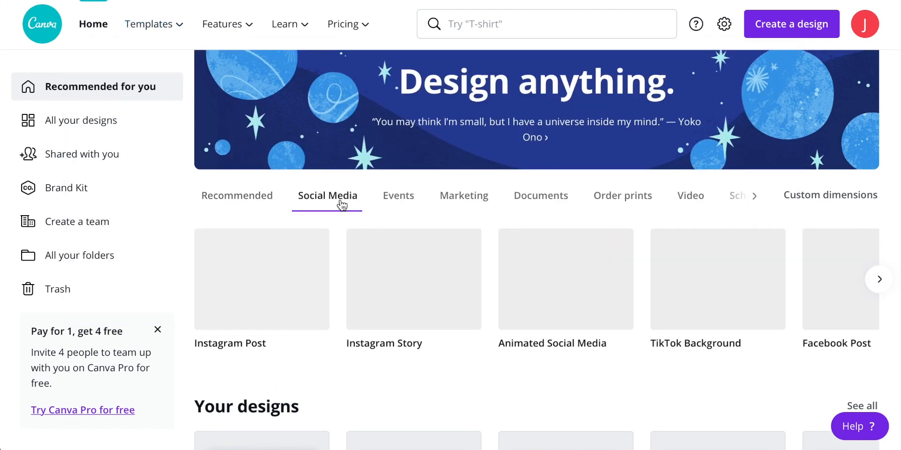
left_click(398, 201)
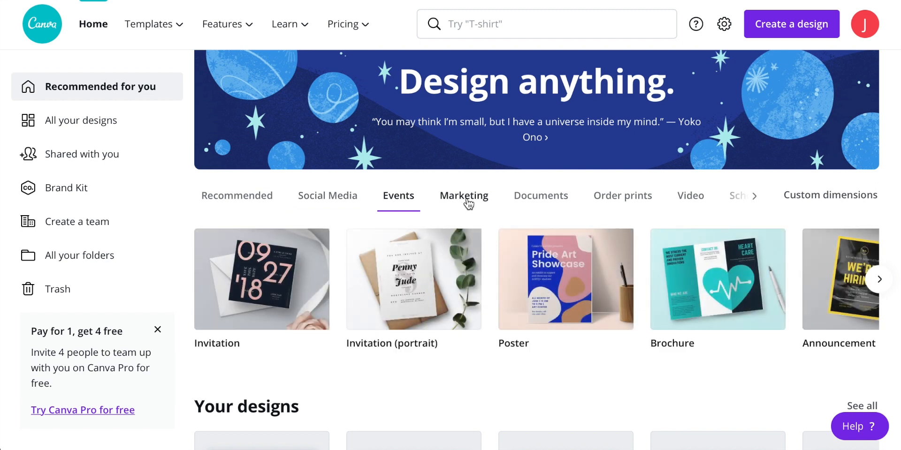
left_click(753, 197)
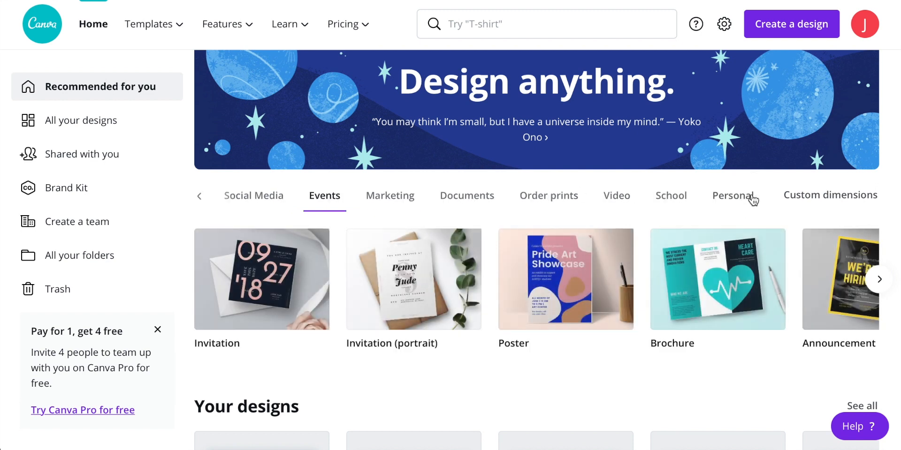
left_click(674, 204)
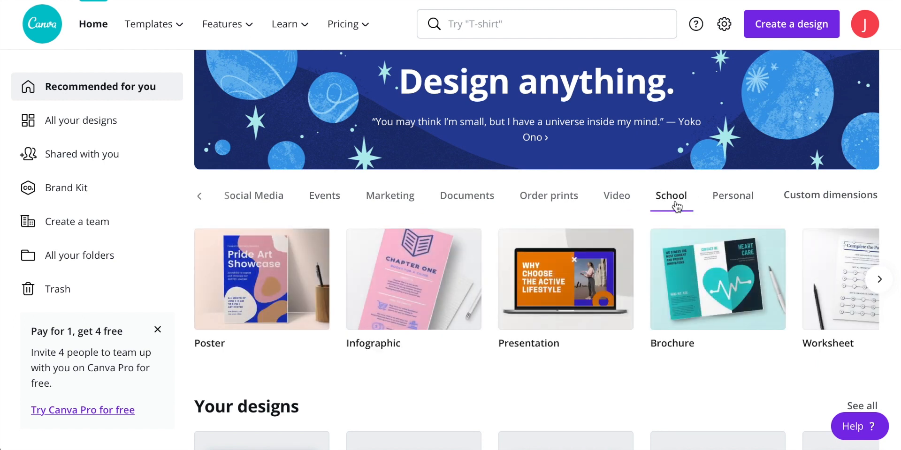
left_click(402, 200)
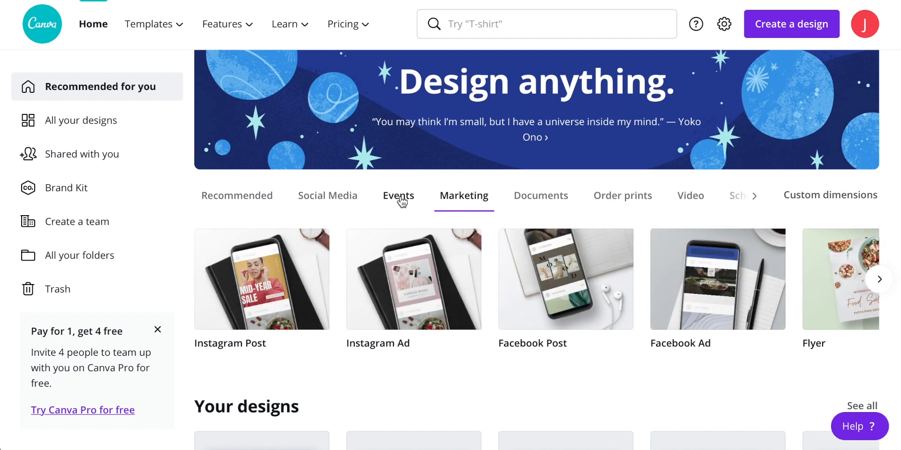
left_click(754, 196)
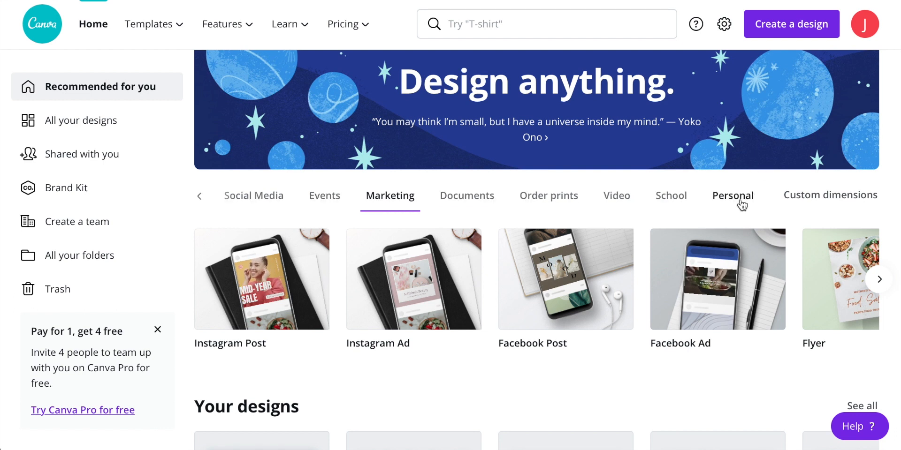
left_click(741, 202)
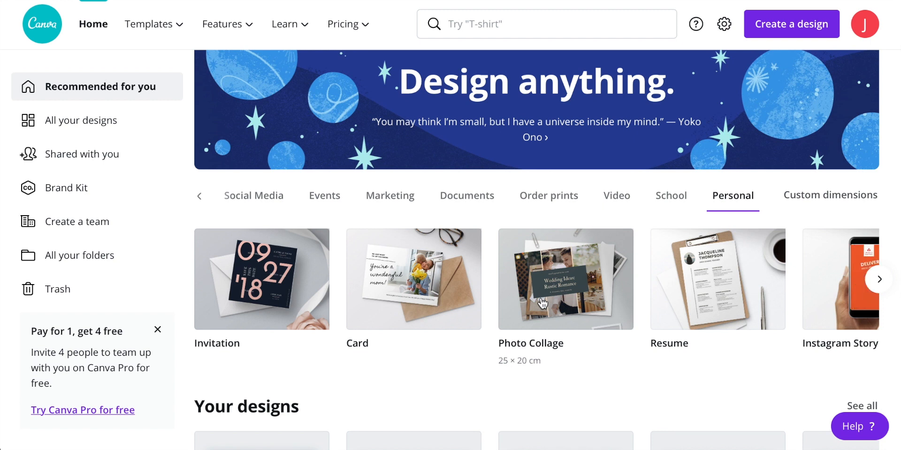
- Open the Instagram Story templates, browse the available designs and return to the home page
mouse_move(164, 35)
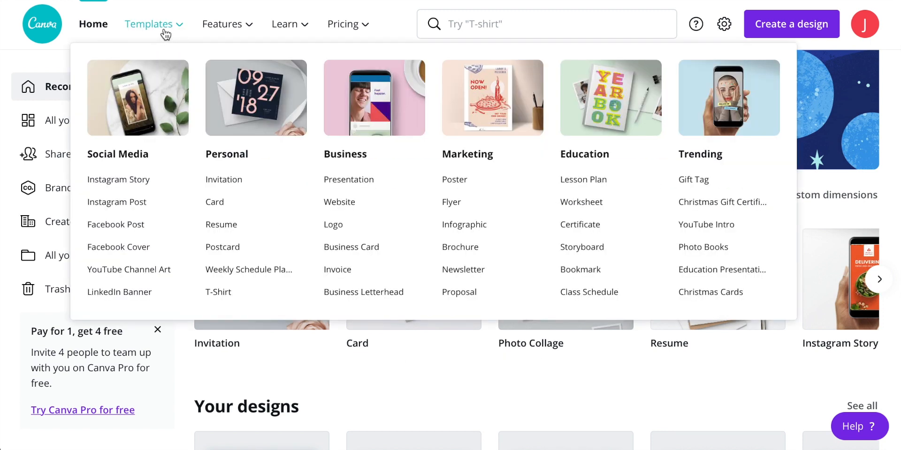
left_click(132, 181)
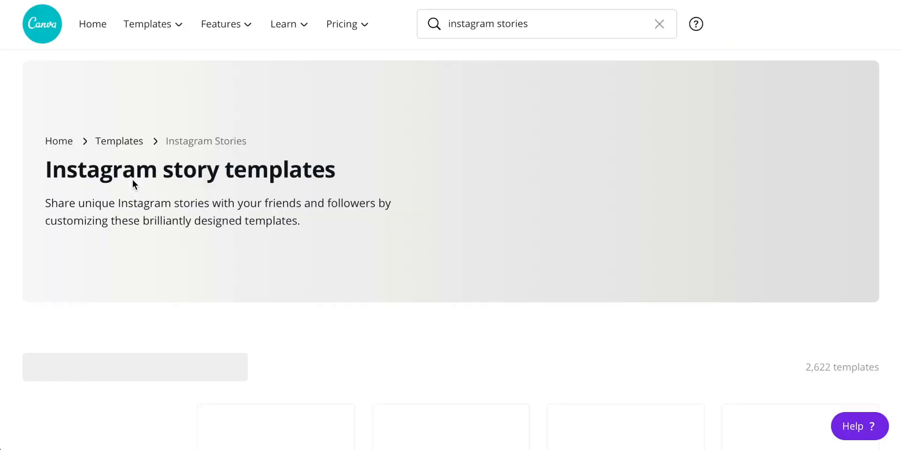
scroll(383, 262, "down", 6)
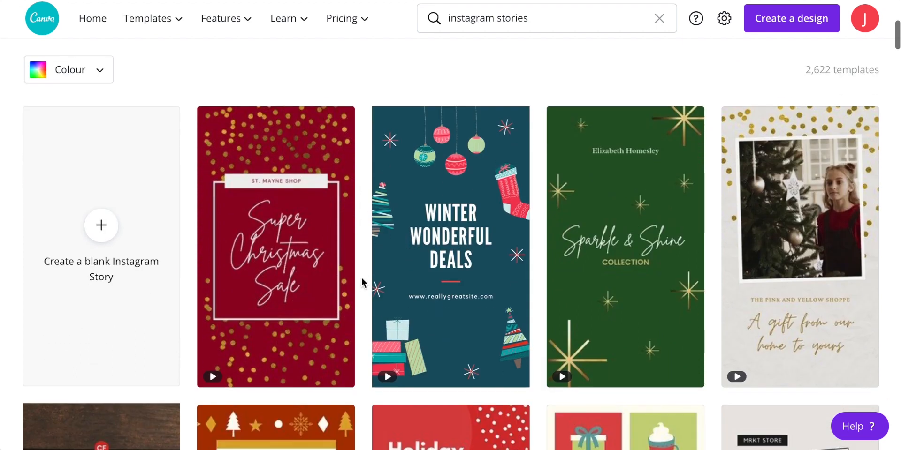
mouse_move(317, 231)
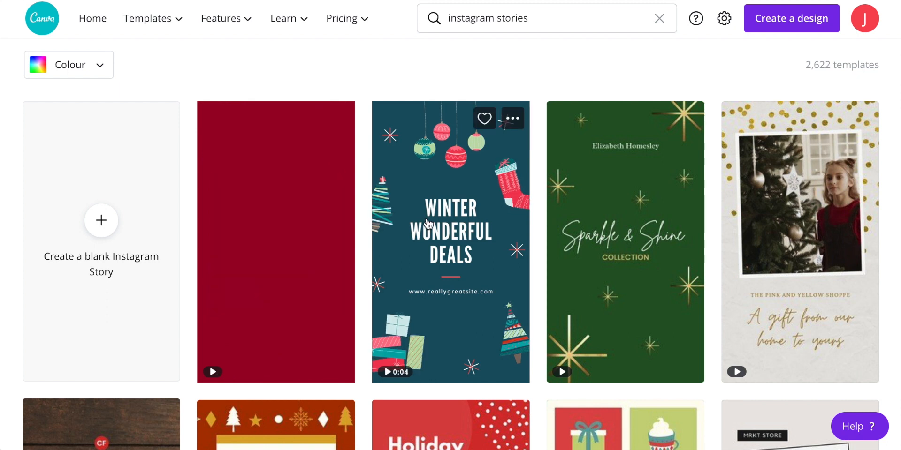
scroll(428, 224, "down", 2)
scroll(428, 225, "down", 4)
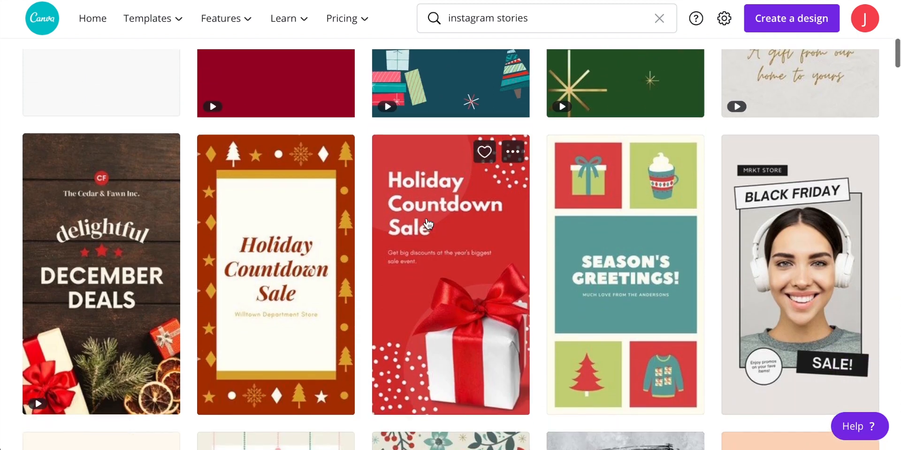
scroll(362, 164, "up", 8)
scroll(167, 61, "up", 4)
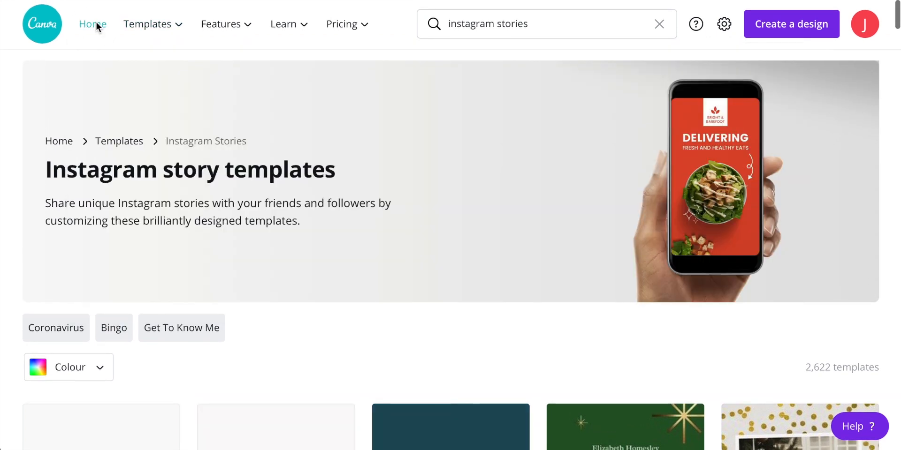
left_click(96, 21)
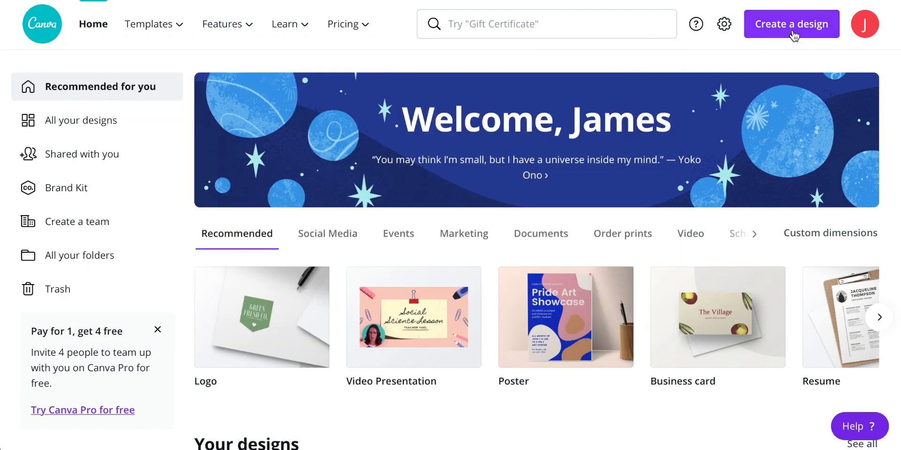
- Search the new-design types for "instagr", clear the search and open the custom dimensions form
left_click(784, 26)
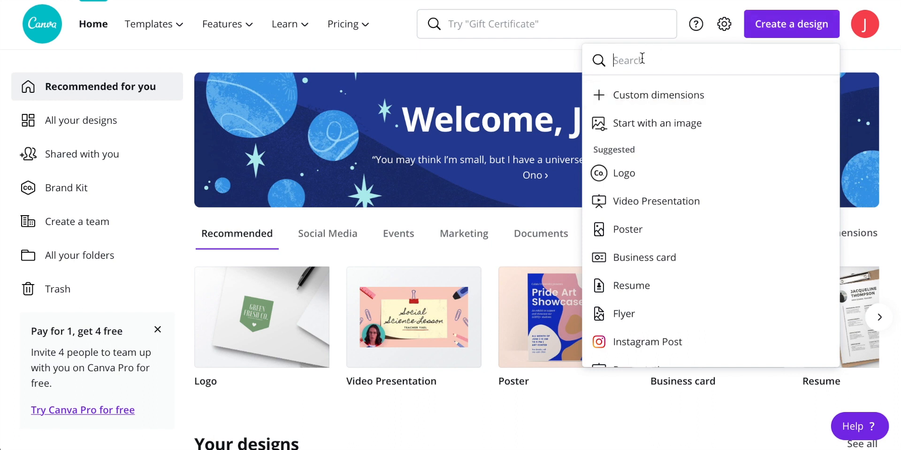
type("instagr")
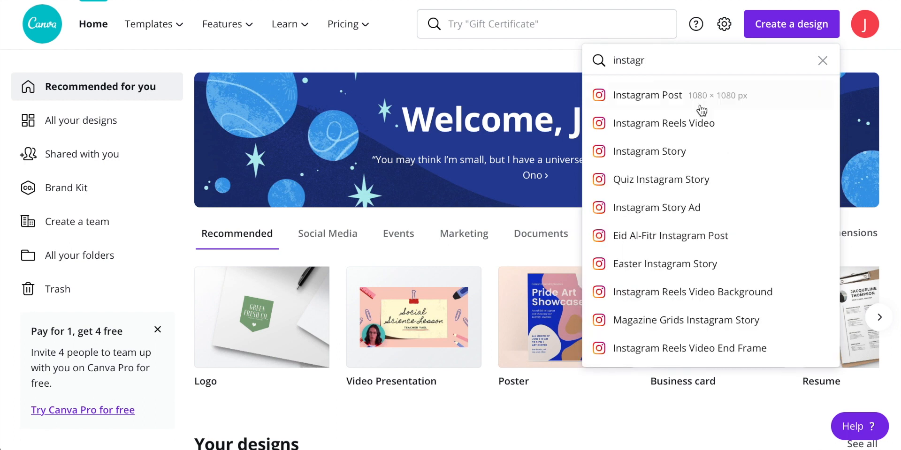
key("BackSpace")
key("BackSpace")
key("BackSpace")
key("BackSpace")
key("BackSpace")
key("BackSpace")
key("BackSpace")
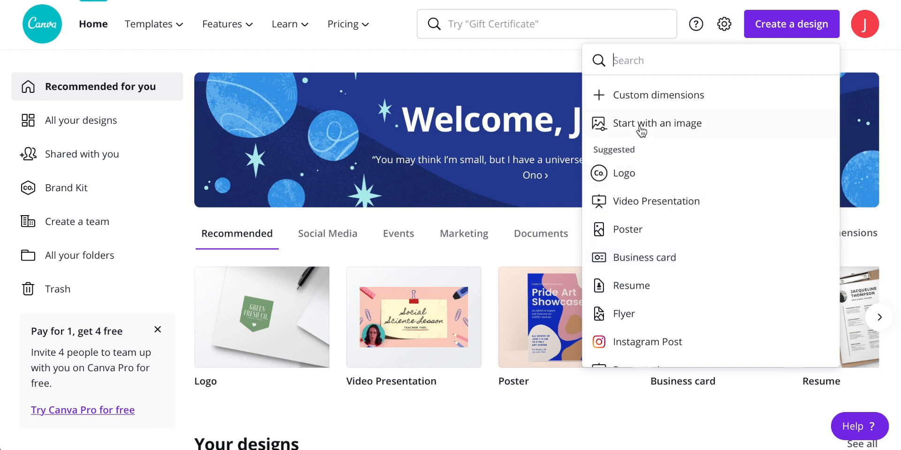
left_click(639, 96)
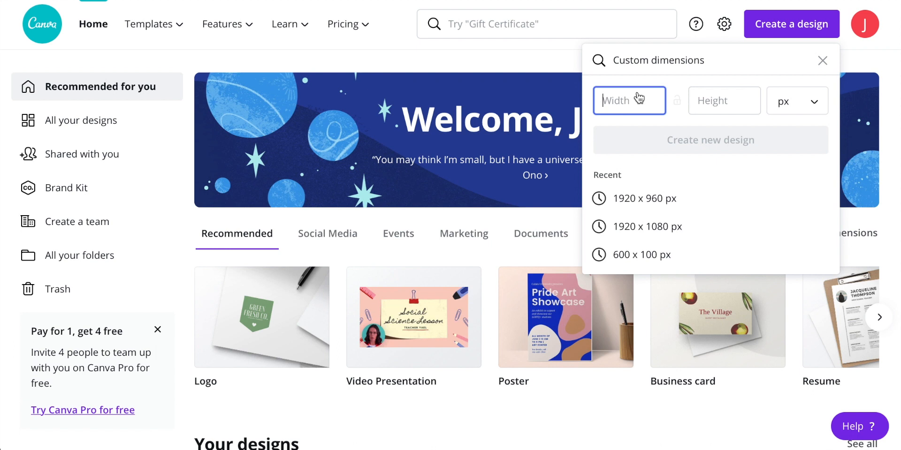
- Try a custom size of 500 × 500 px and view the available measurement units
type("500")
key("Tab")
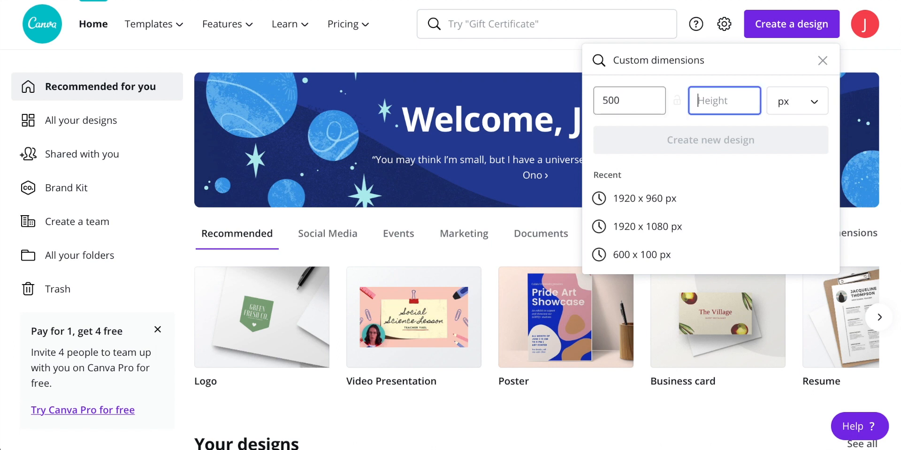
type("500")
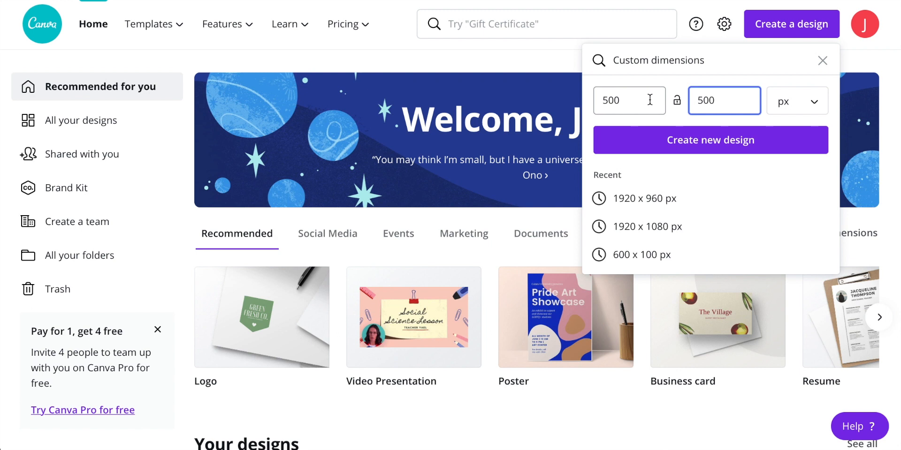
left_click(816, 102)
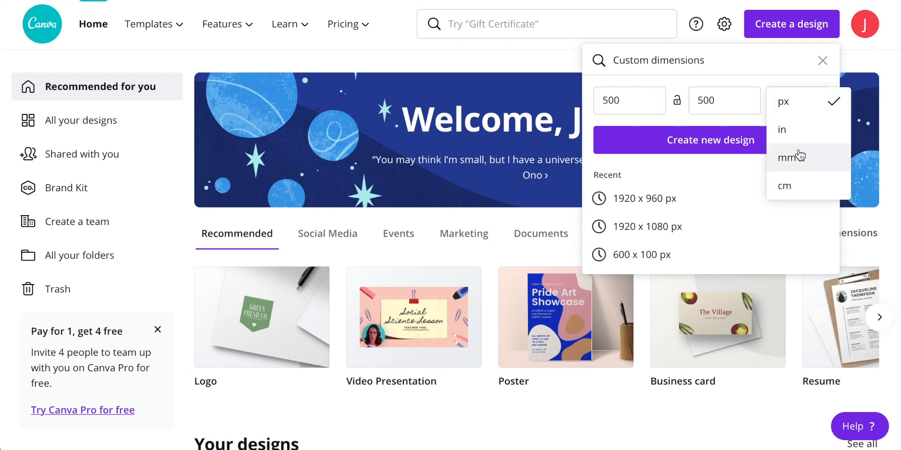
left_click(726, 100)
left_click(708, 100)
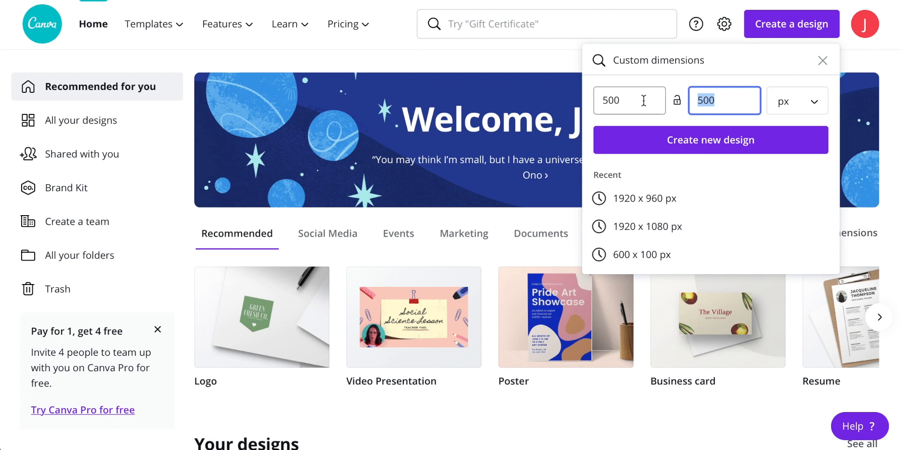
- Set the custom dimensions to 1920 × 960 px and create the new blank design
left_click(643, 100)
key("BackSpace")
key("BackSpace")
key("BackSpace")
type("1920")
key("Tab")
type("1")
key("BackSpace")
type("960")
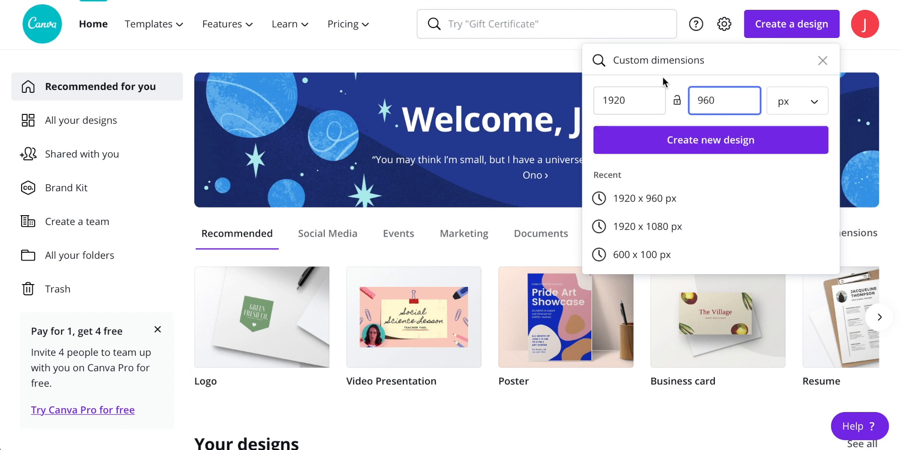
left_click(710, 143)
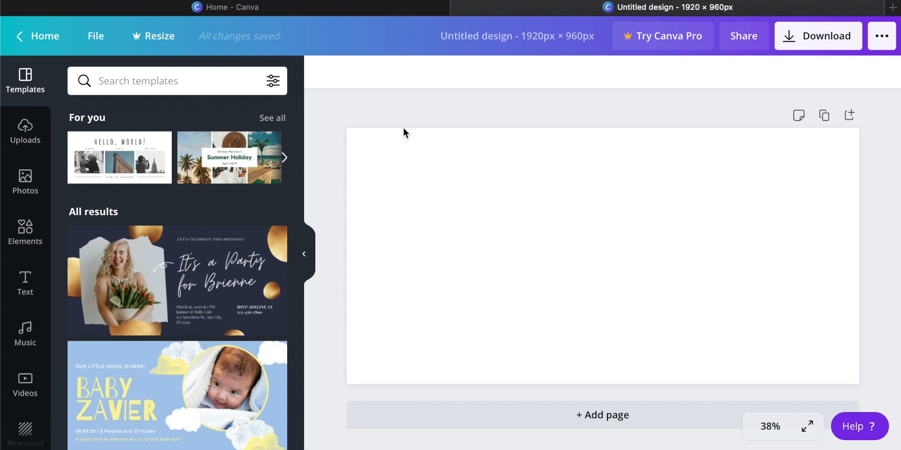
- Go back to the home page and open the red "Merry Christmas!" Instagram post template for editing
left_click(262, 8)
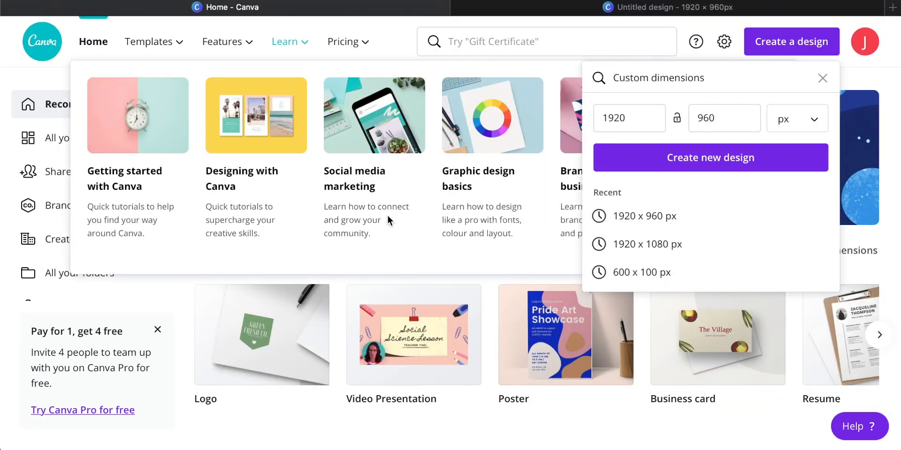
scroll(361, 261, "down", 1)
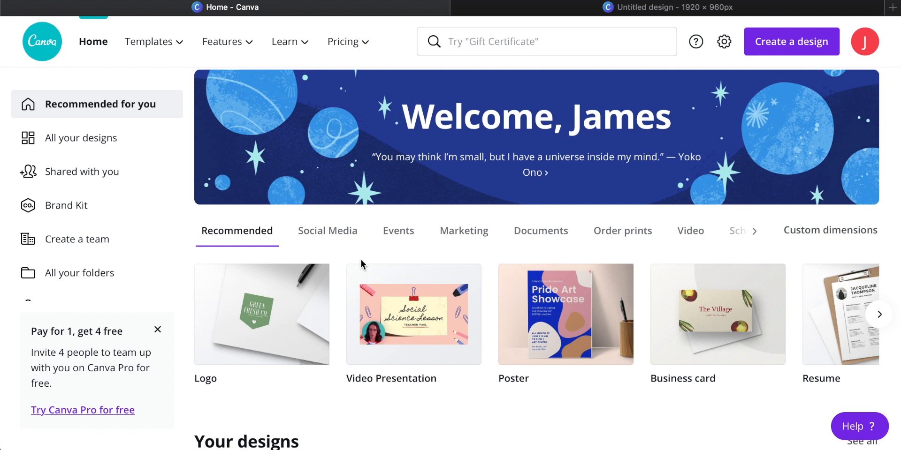
scroll(361, 258, "down", 10)
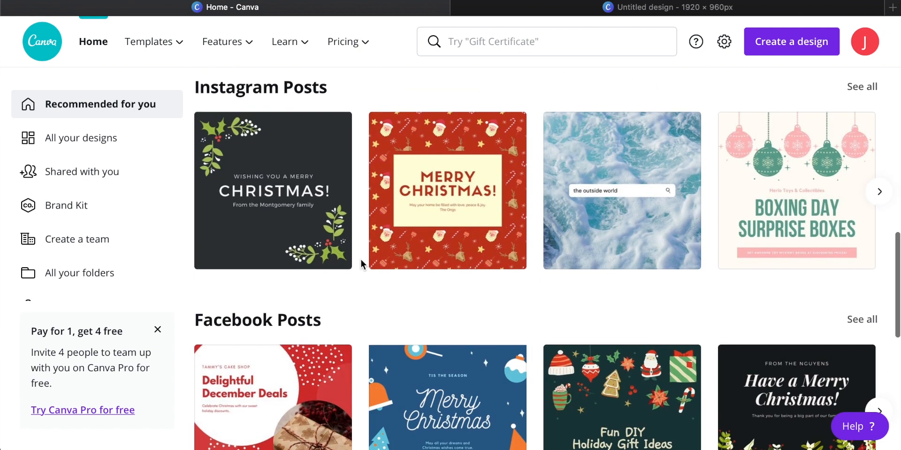
scroll(361, 261, "down", 2)
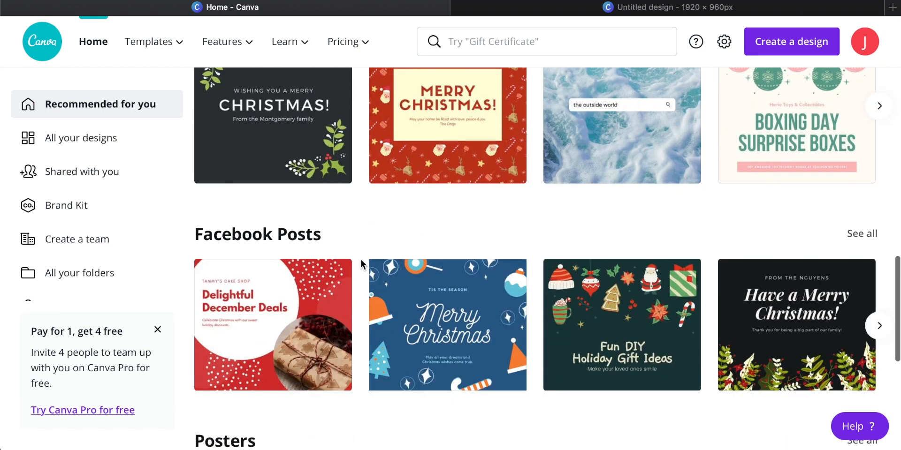
scroll(360, 258, "up", 1)
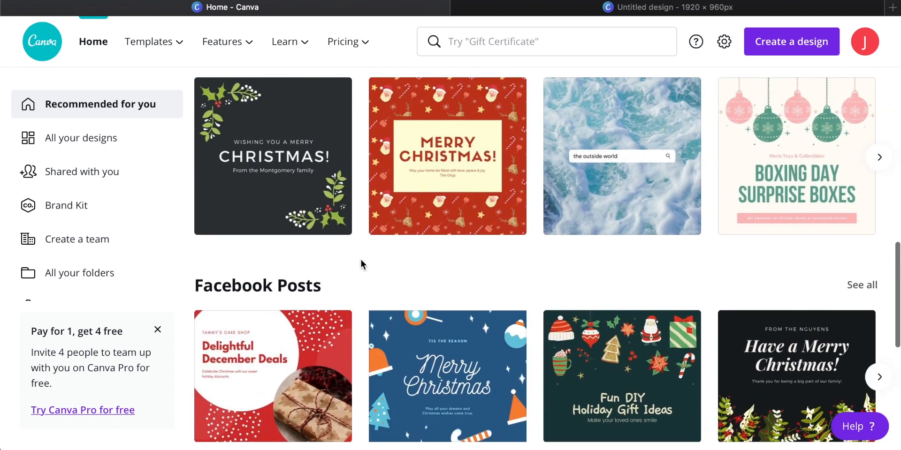
left_click(449, 170)
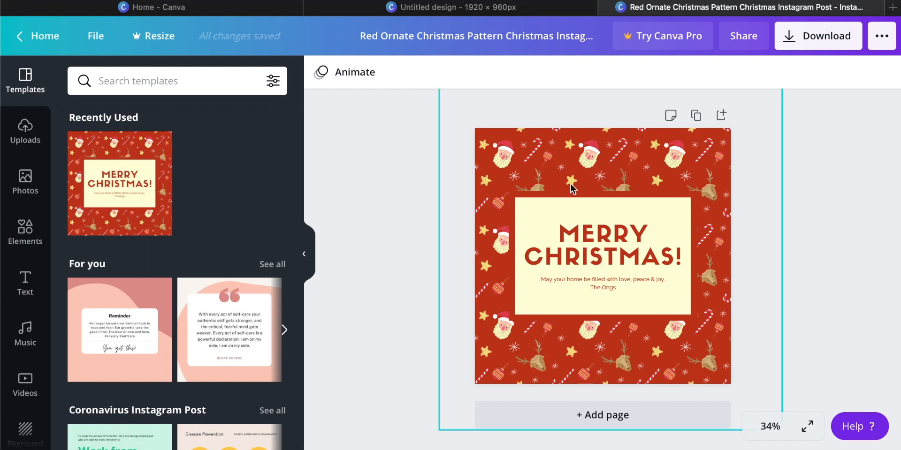
- Switch back to the blank 1920 × 960 px design and display the photo library
left_click(430, 7)
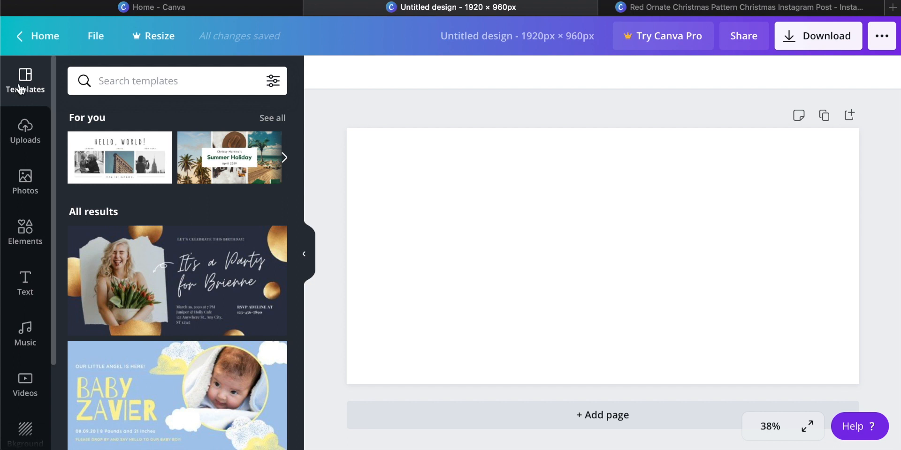
left_click(20, 187)
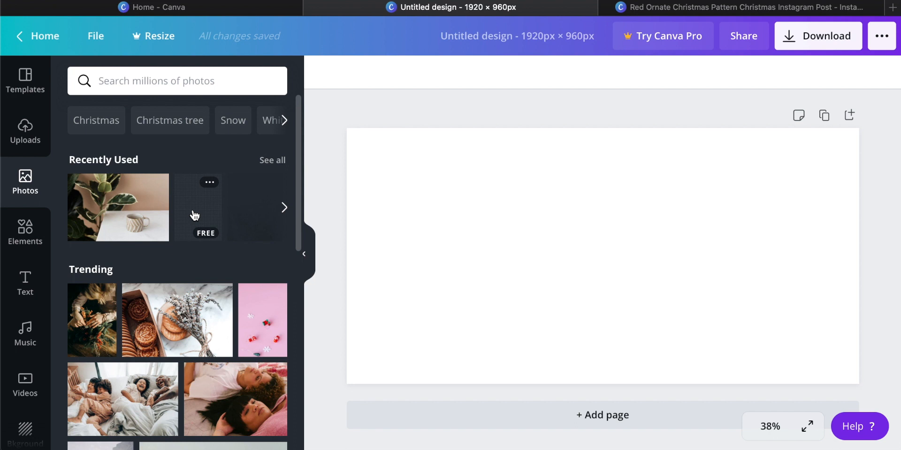
- Search the photo library for "dog" and browse the results for free and Pro pictures
left_click(136, 83)
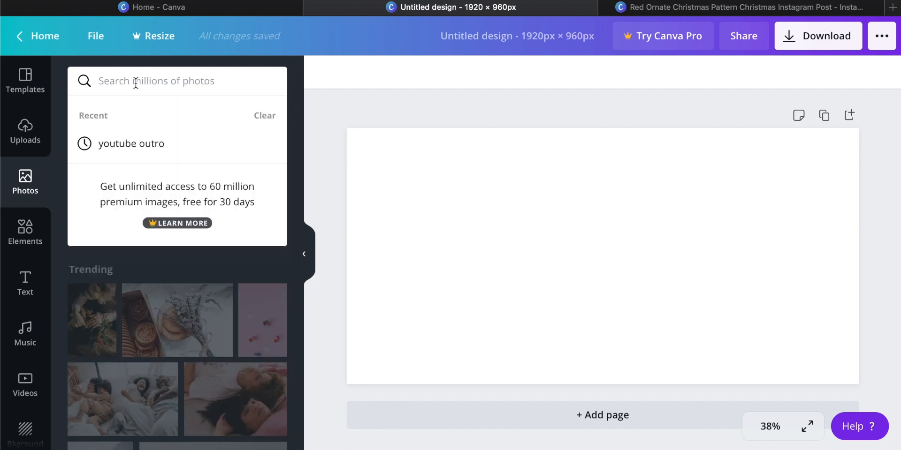
type("dog")
left_click(108, 143)
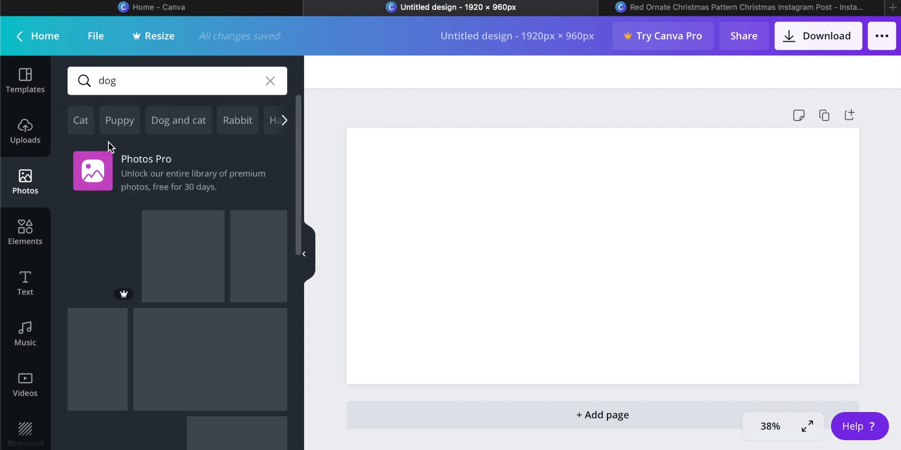
scroll(155, 260, "down", 3)
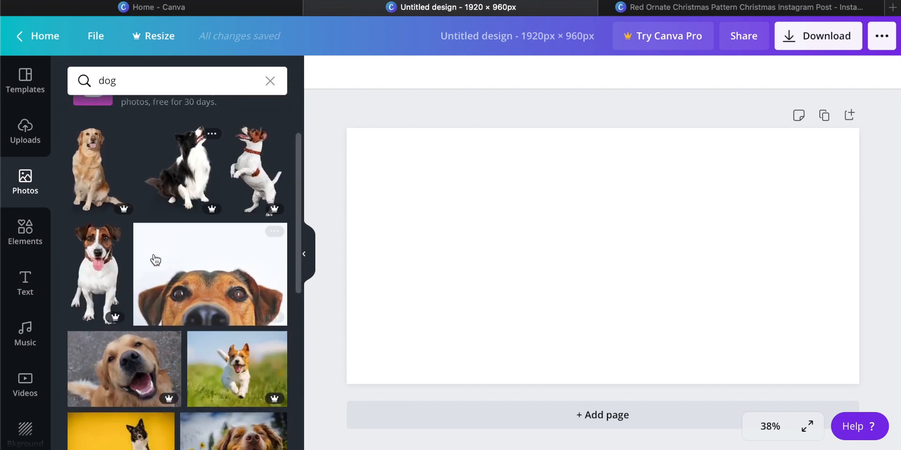
scroll(99, 220, "down", 3)
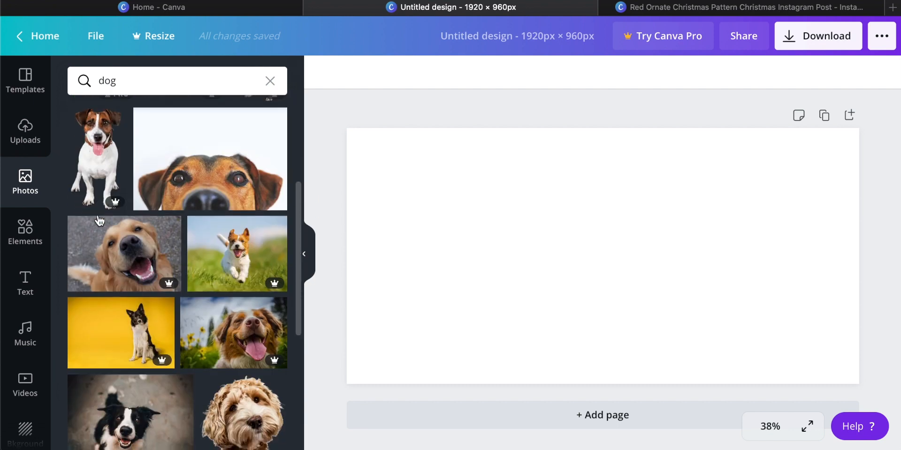
scroll(145, 303, "down", 2)
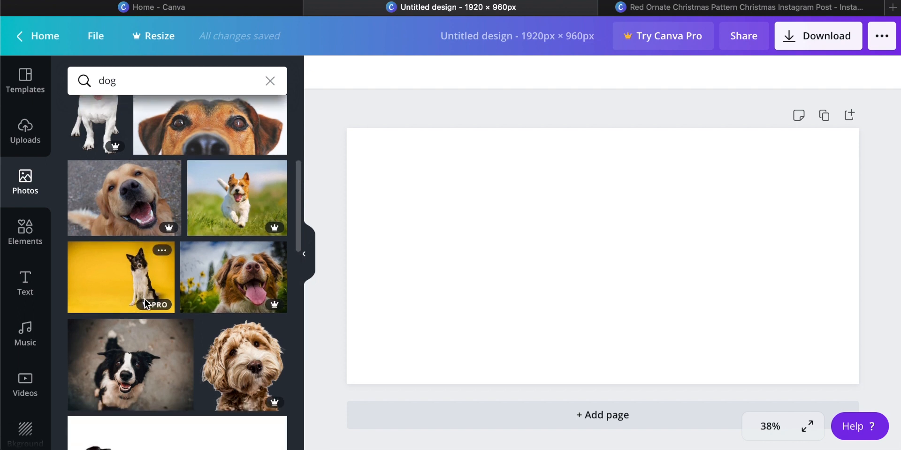
scroll(144, 299, "down", 2)
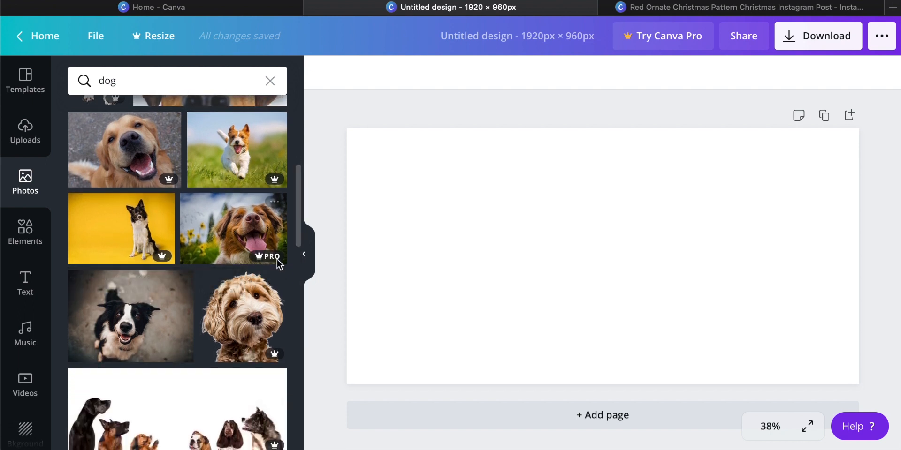
scroll(182, 277, "down", 4)
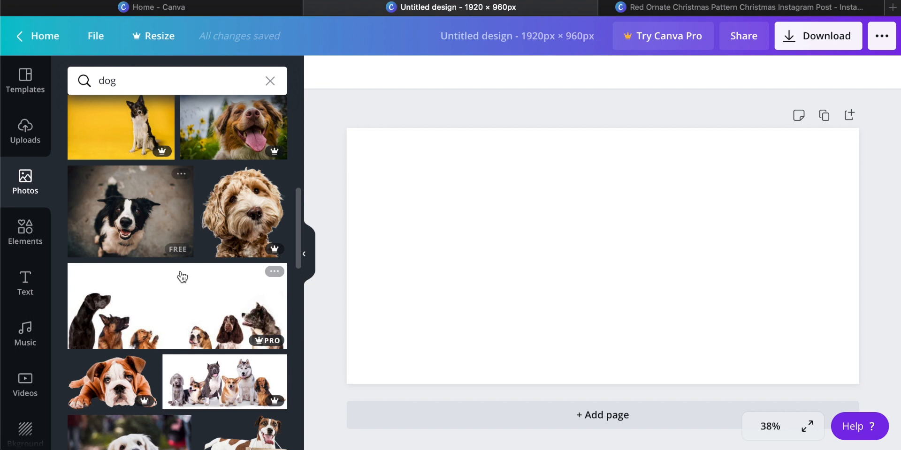
scroll(182, 277, "down", 2)
scroll(182, 277, "down", 4)
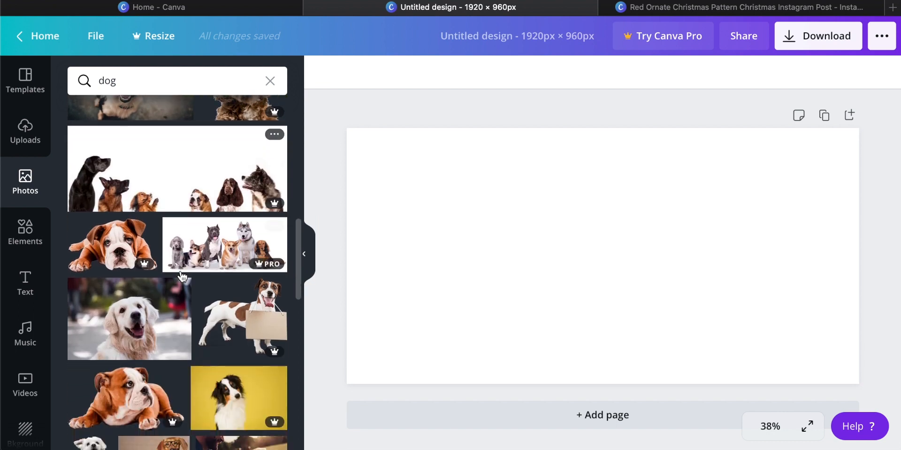
scroll(182, 277, "up", 20)
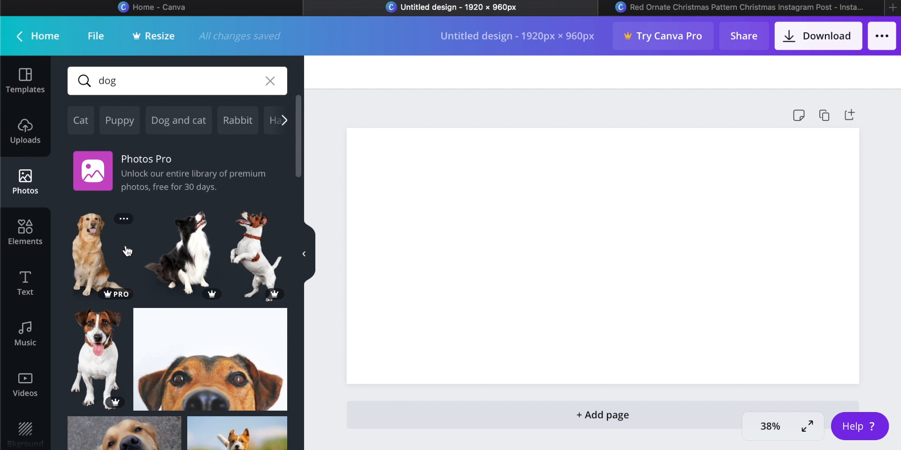
- Clear the "dog" search term from the photo library and select the blank page
left_click(146, 81)
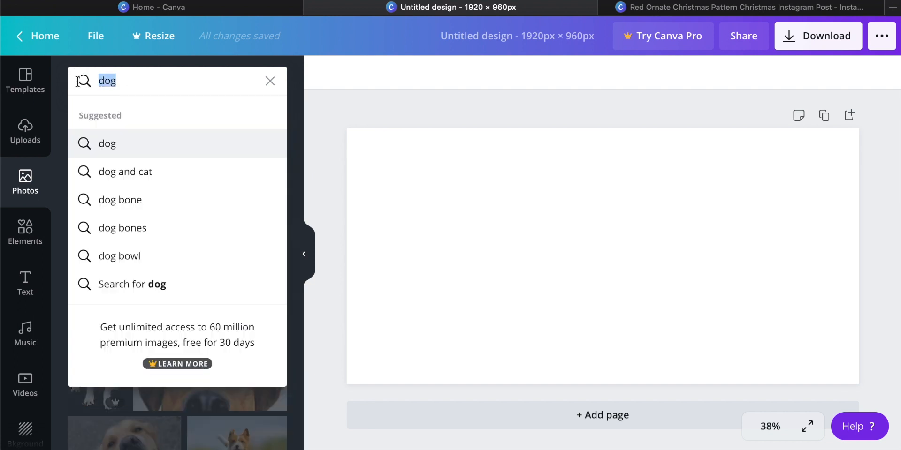
key("BackSpace")
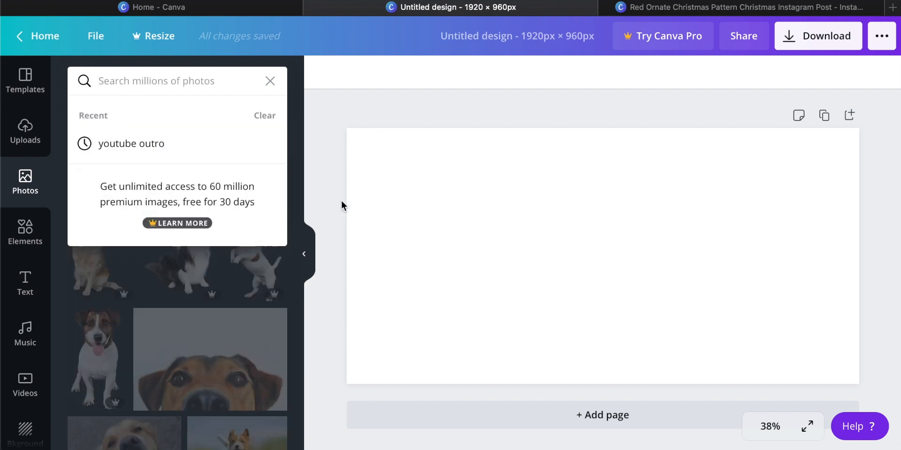
left_click(354, 201)
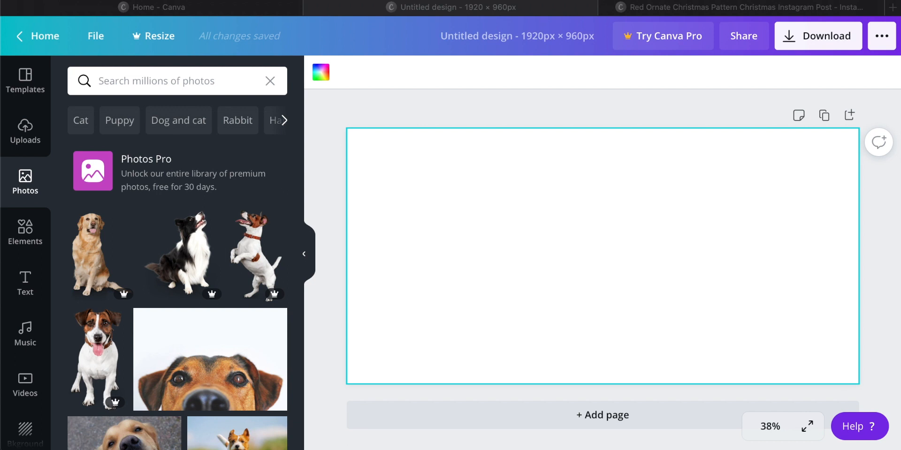
- Import the portrait selfie from the computer onto the page, enlarge it slightly and tilt it a few degrees clockwise
left_click_drag(436, 449, 501, 252)
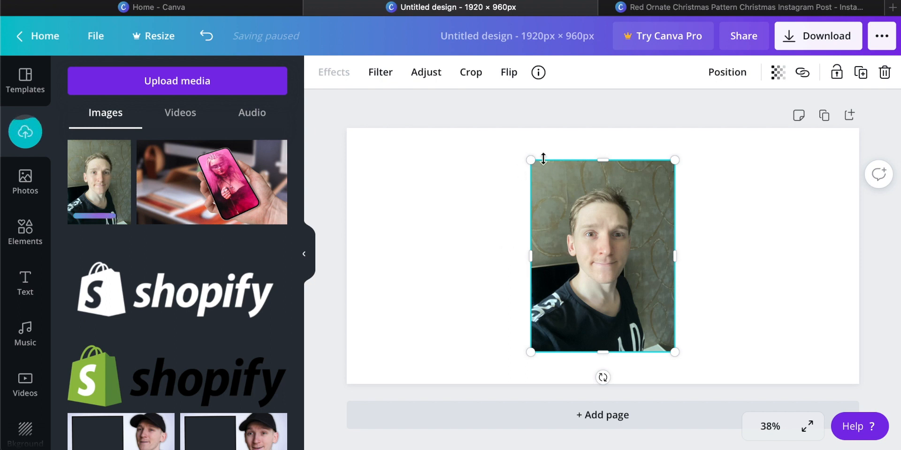
left_click_drag(531, 160, 478, 176)
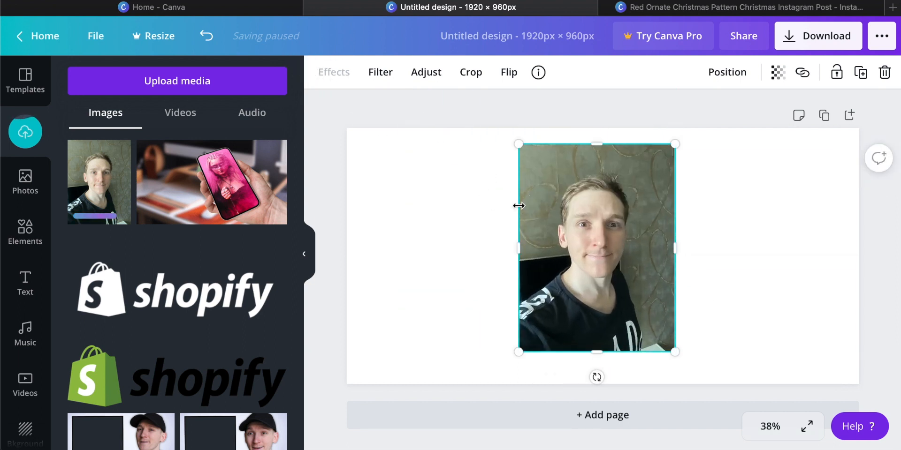
left_click_drag(595, 379, 593, 317)
- Try scaling the selfie down, moving it to the page's upper-left area and narrowing it from its right edge
left_click_drag(663, 354, 649, 329)
left_click_drag(590, 239, 430, 224)
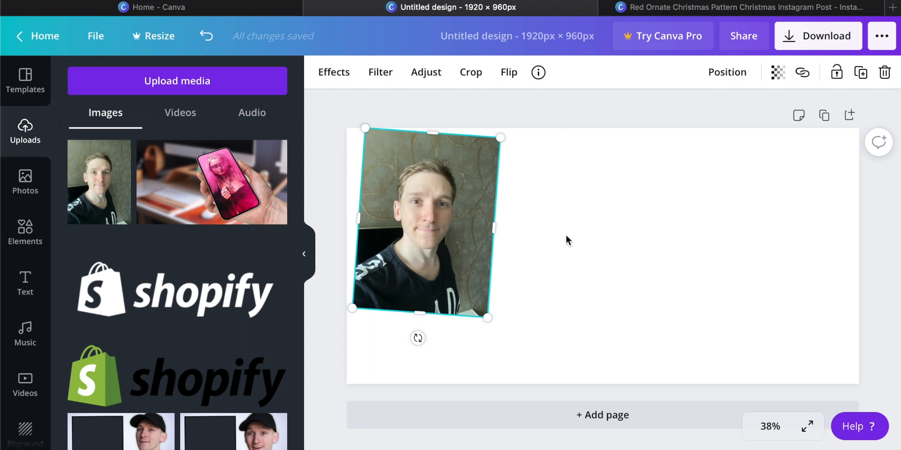
left_click_drag(495, 225, 480, 243)
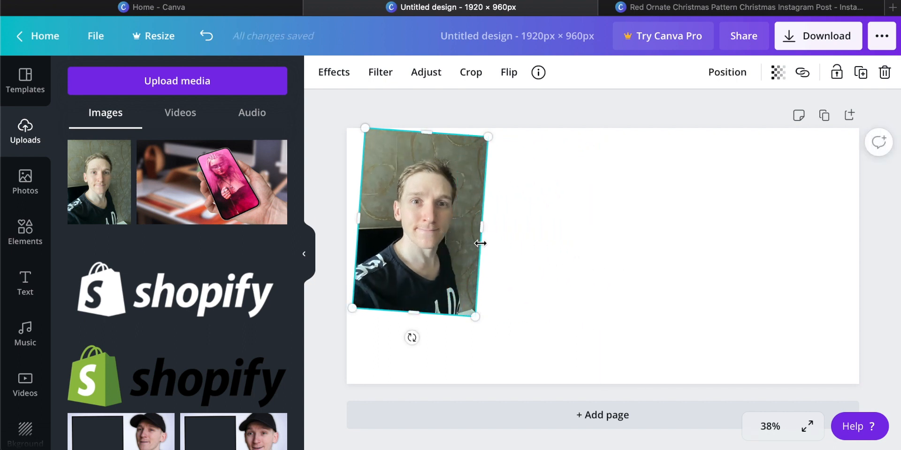
- Undo the selfie's narrowing, move and downscaling, keeping its tilt
left_click(209, 41)
left_click(208, 40)
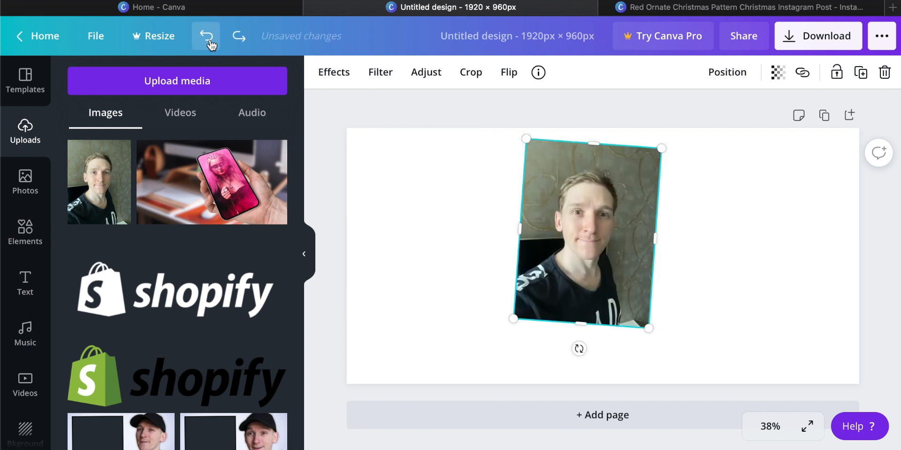
left_click(209, 40)
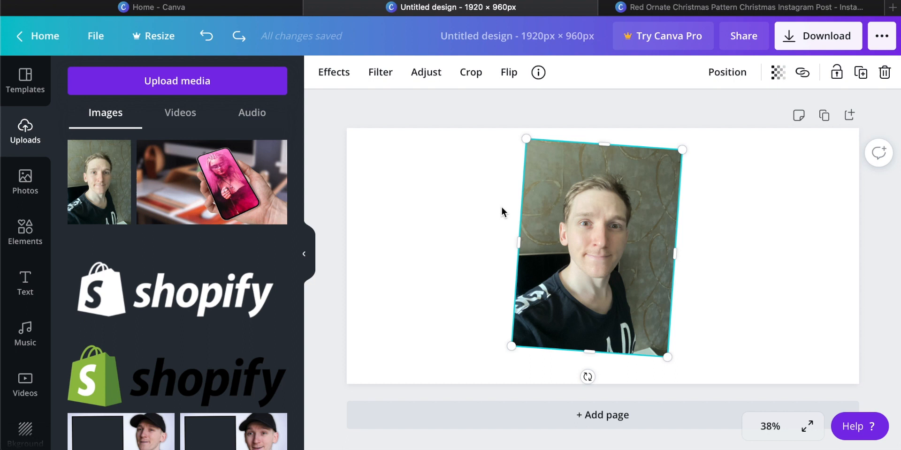
- Look through the effects available for the selfie, including the details of the BadTV effect
left_click(336, 79)
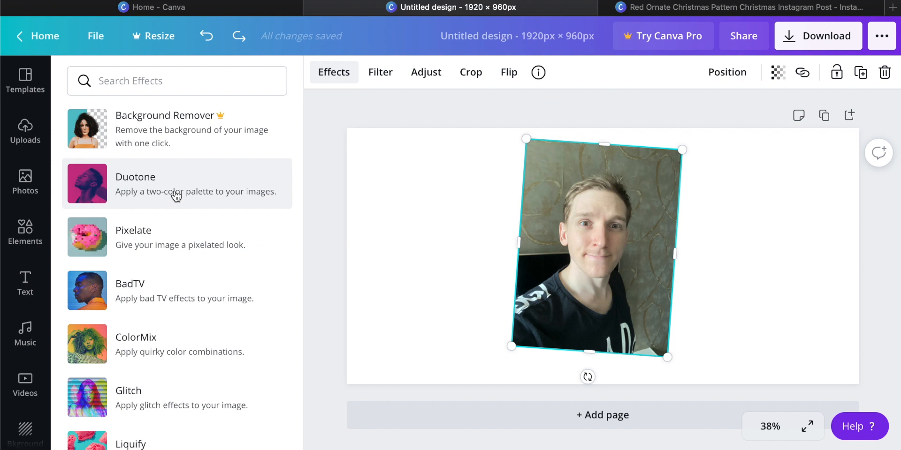
left_click(126, 290)
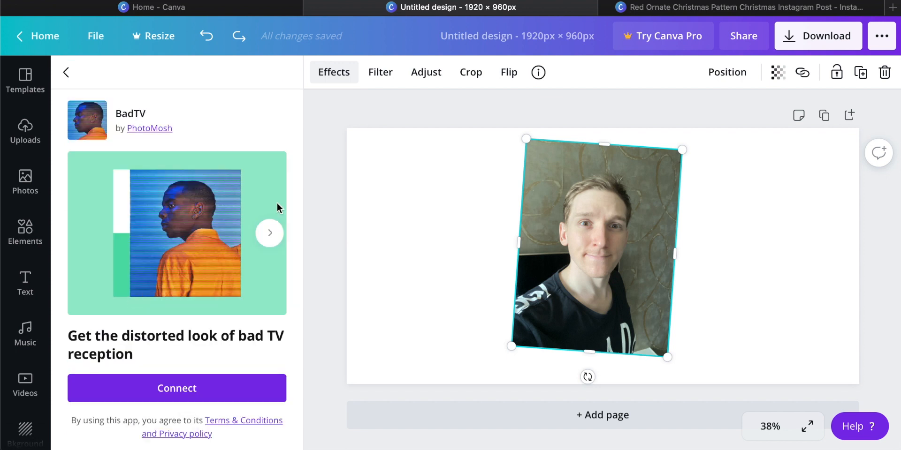
left_click(66, 72)
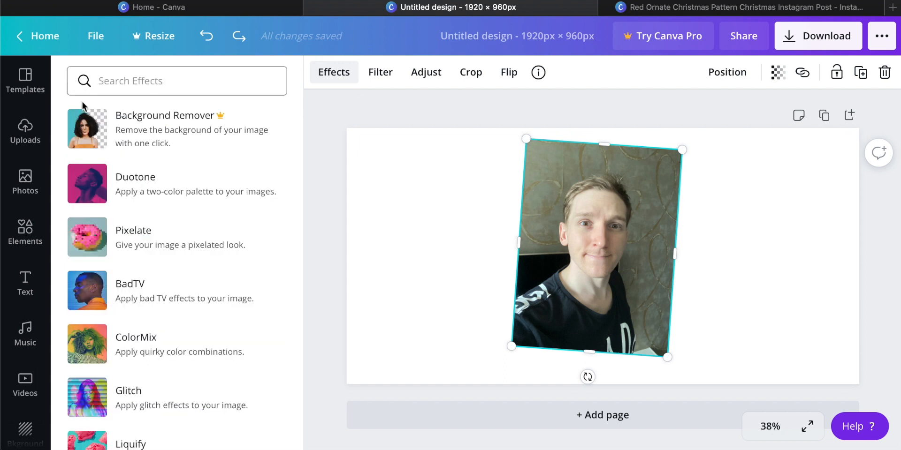
scroll(178, 216, "down", 3)
scroll(178, 216, "up", 3)
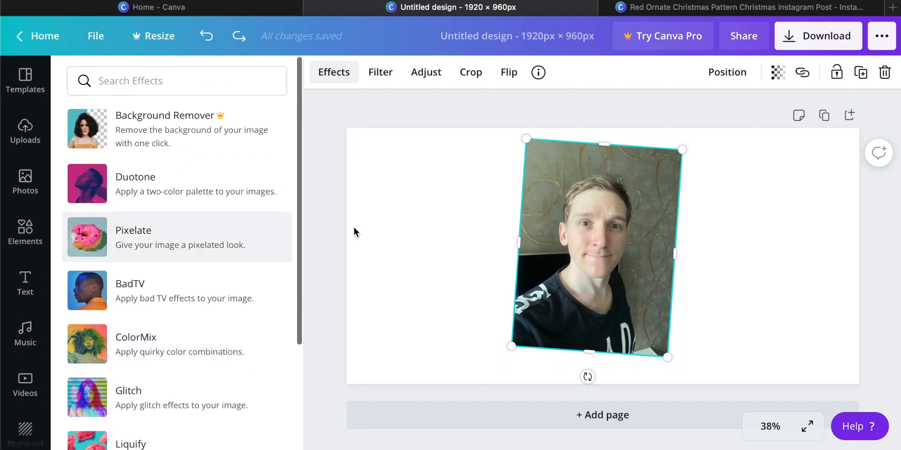
- Try the Epic, Festive, Summer and Cali filters on the selfie
left_click(390, 77)
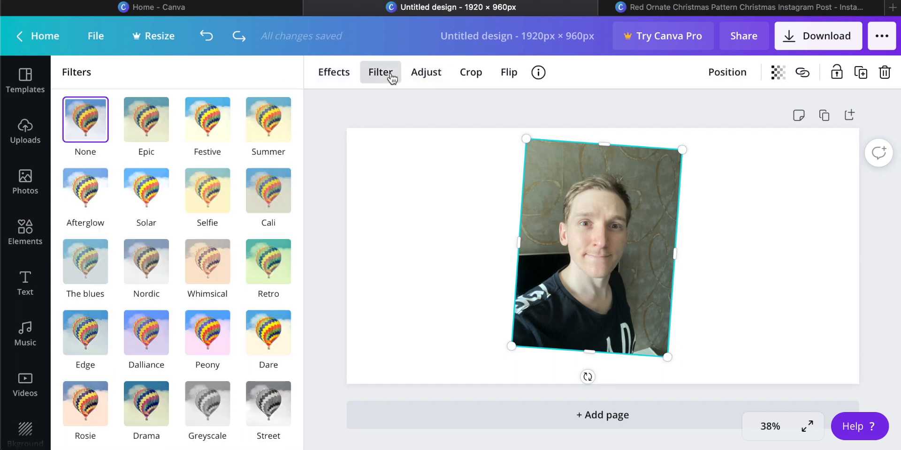
left_click(162, 136)
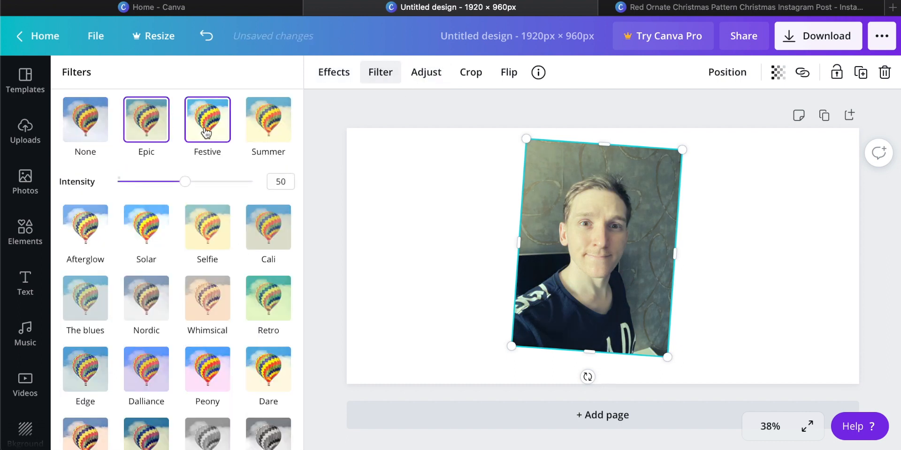
left_click(205, 133)
left_click(267, 132)
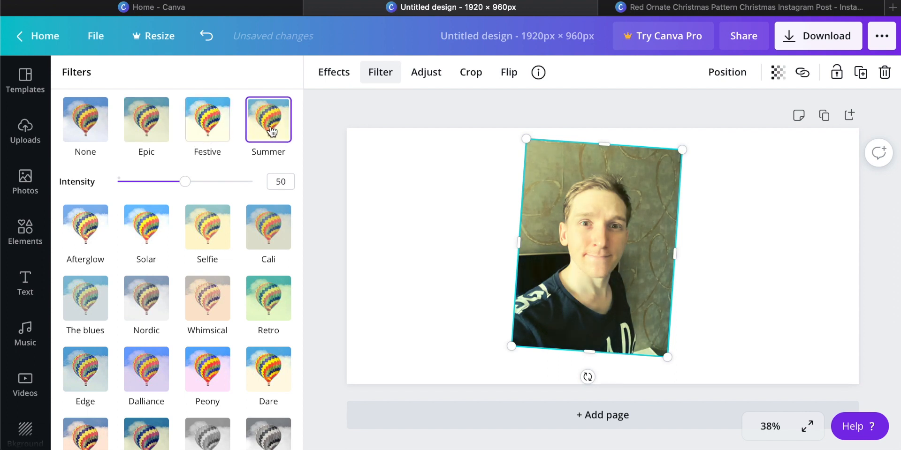
left_click(271, 220)
- Try the Selfie filter at an intensity of 47 and set the photo's filter back to None
left_click(212, 192)
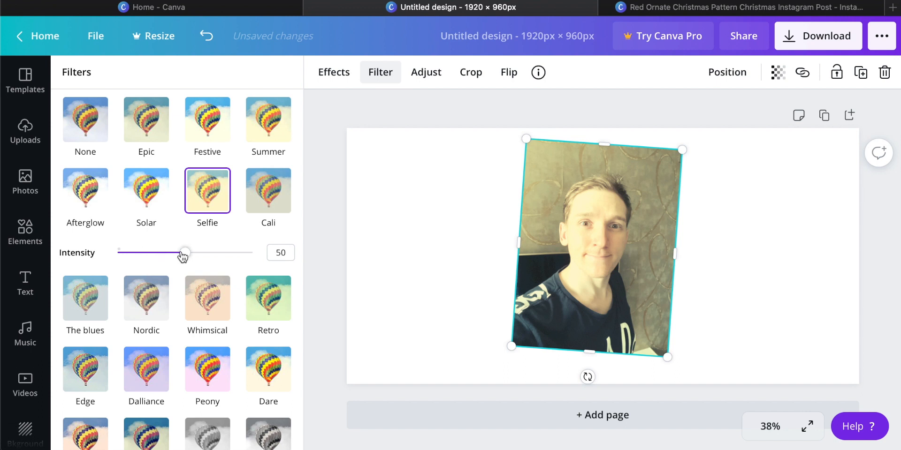
mouse_move(184, 253)
left_mouse_down()
mouse_move(133, 255)
mouse_move(260, 258)
mouse_move(181, 258)
left_mouse_up()
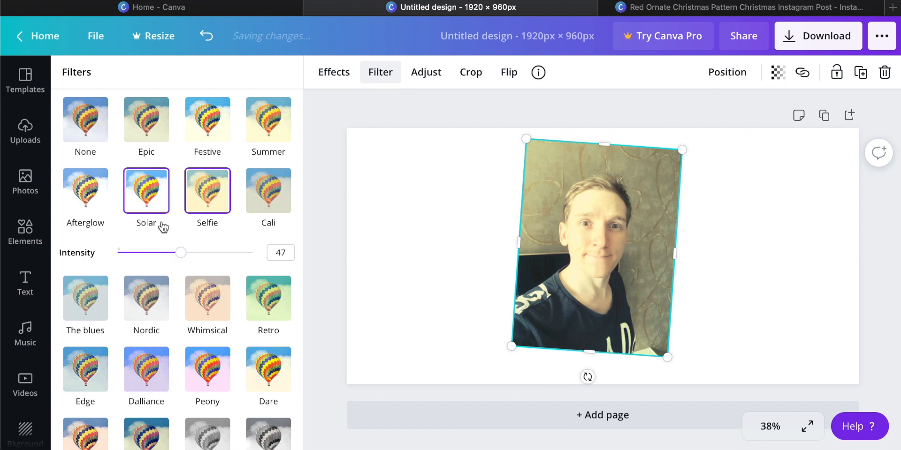
left_click(85, 132)
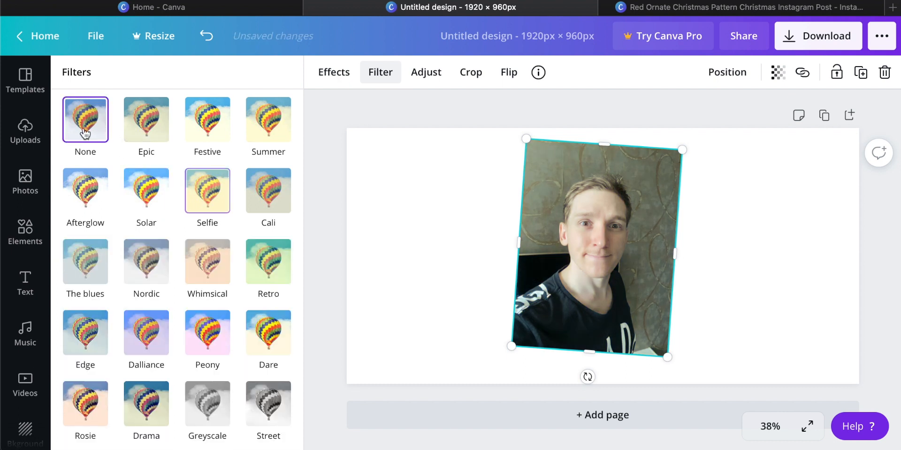
- Adjust the selfie's image settings, setting its saturation to 4 and leaving brightness and tint at 0
left_click(424, 77)
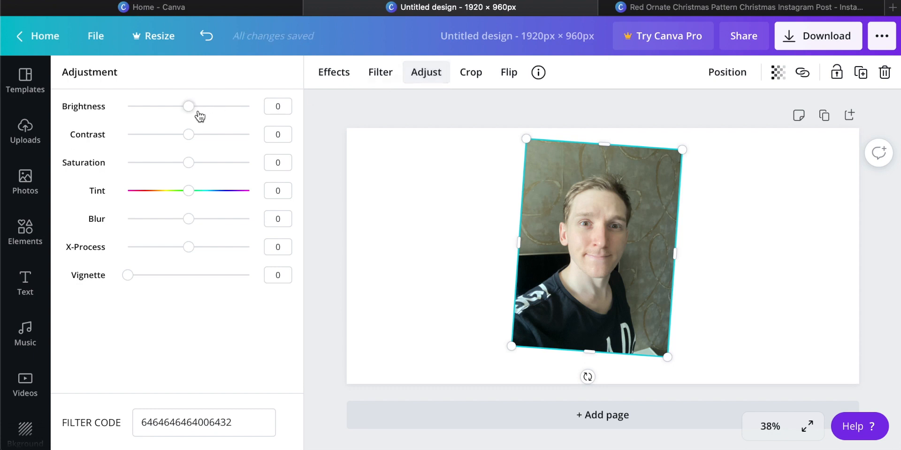
mouse_move(189, 109)
left_mouse_down()
mouse_move(224, 106)
mouse_move(176, 112)
mouse_move(190, 112)
left_mouse_up()
left_click_drag(191, 163, 192, 164)
mouse_move(191, 193)
left_mouse_down()
mouse_move(150, 193)
mouse_move(191, 198)
left_mouse_up()
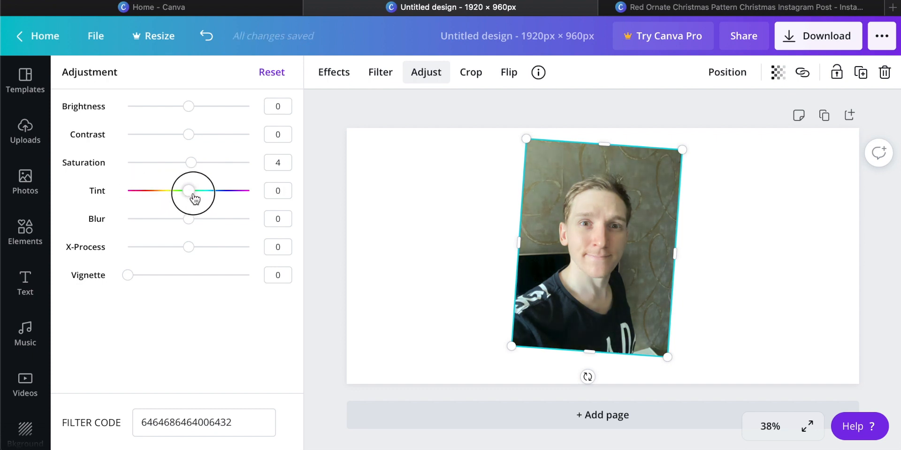
- Try a vignette of 80 on the selfie and set its final vignette value to 20
left_click_drag(127, 275, 227, 280)
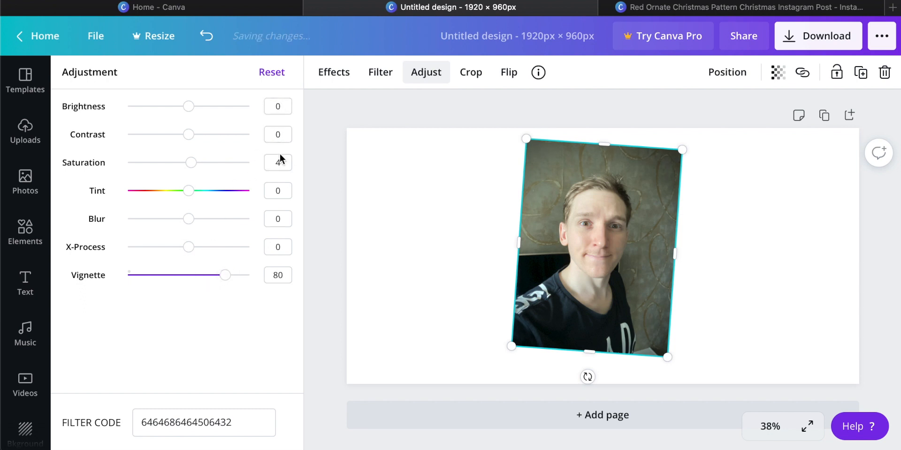
left_click(286, 276)
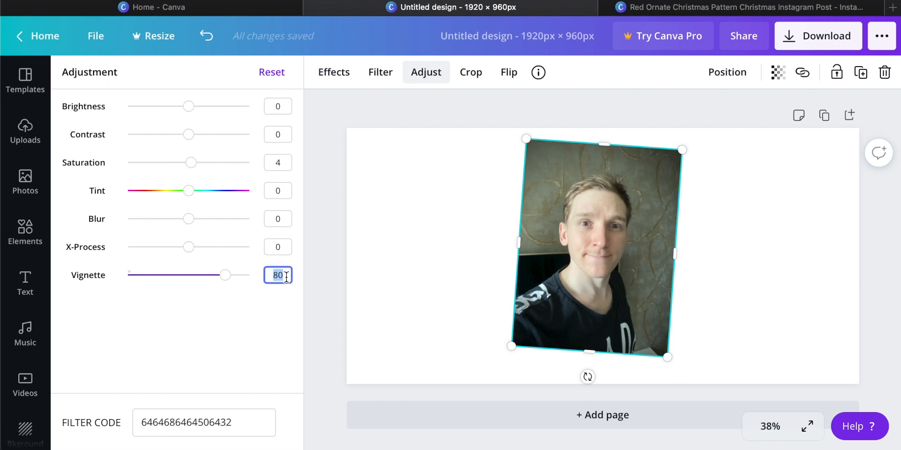
type("20")
key("Return")
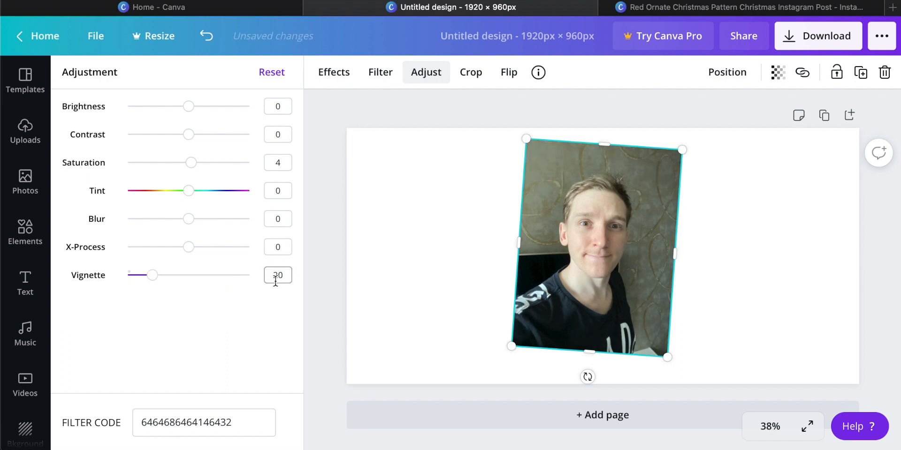
- Crop the selfie on all sides to a tighter frame around the head and upper body
left_click(469, 71)
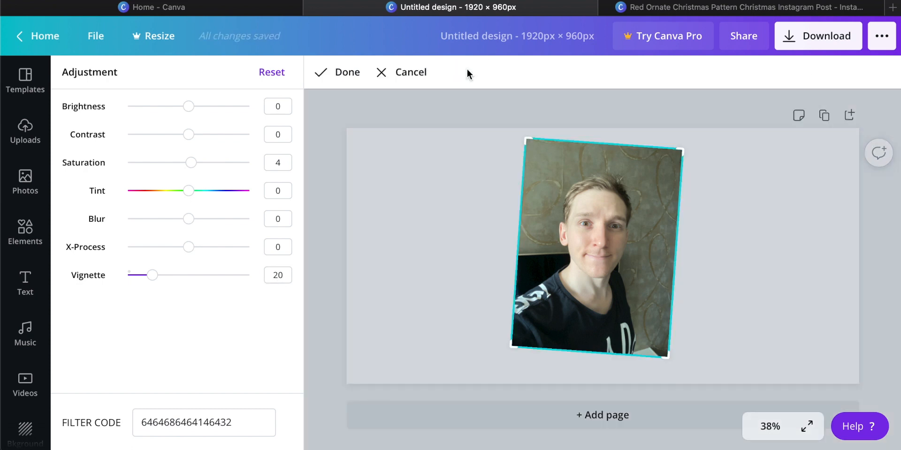
left_click_drag(526, 140, 547, 162)
left_click_drag(664, 356, 648, 344)
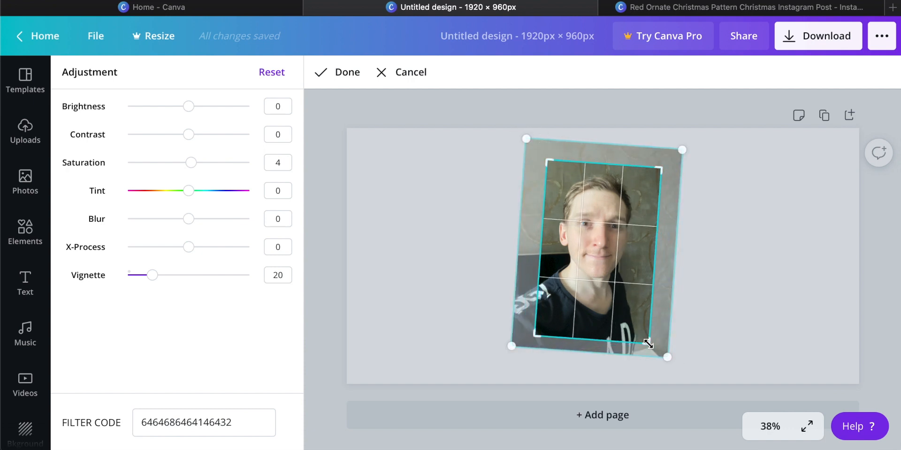
left_click(344, 75)
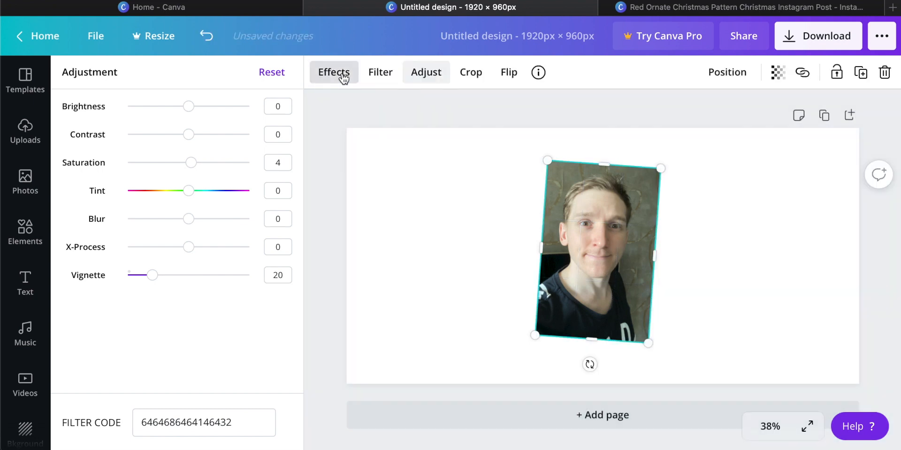
- Try flipping the selfie horizontally and flip it back to its original orientation
left_click(510, 73)
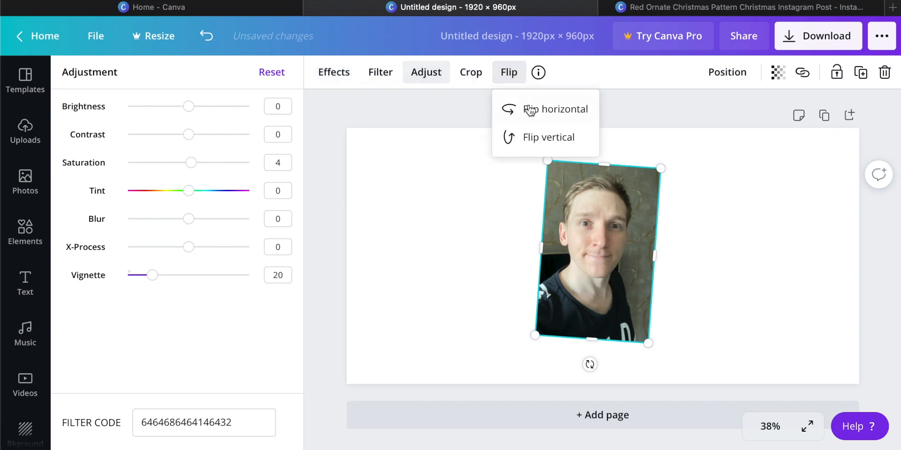
left_click(524, 108)
left_click(539, 108)
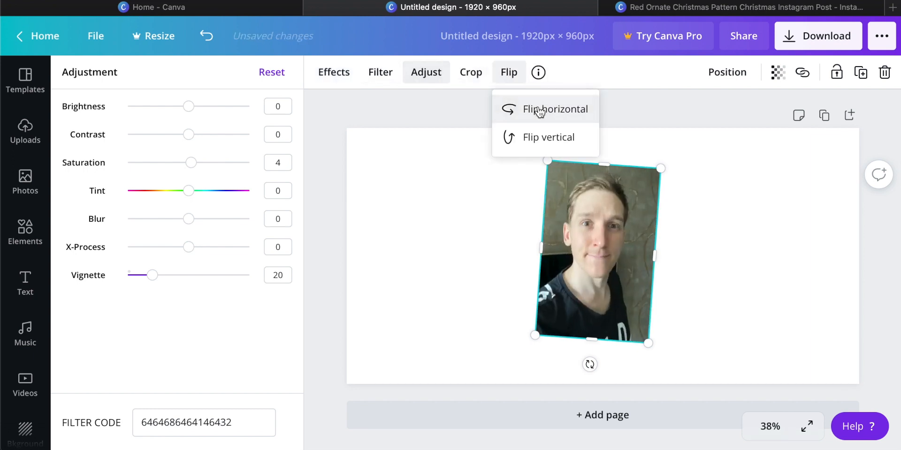
left_click(704, 210)
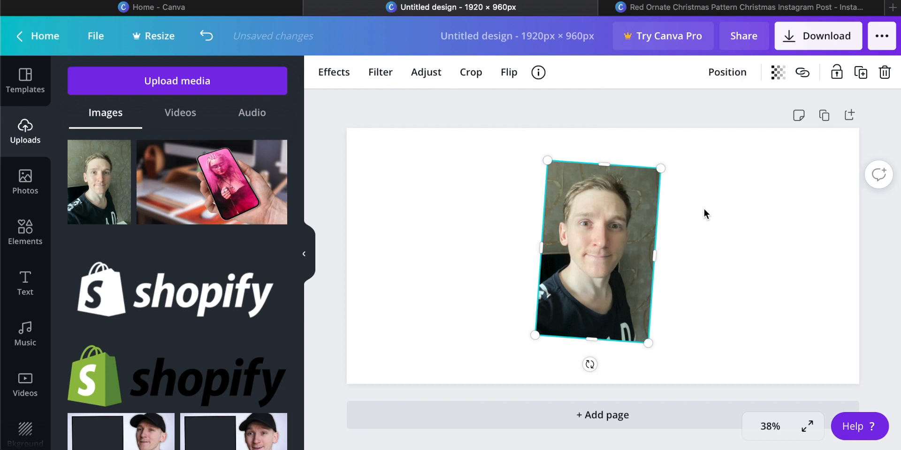
- Move the cropped selfie to the right side of the page
left_click_drag(597, 226, 608, 230)
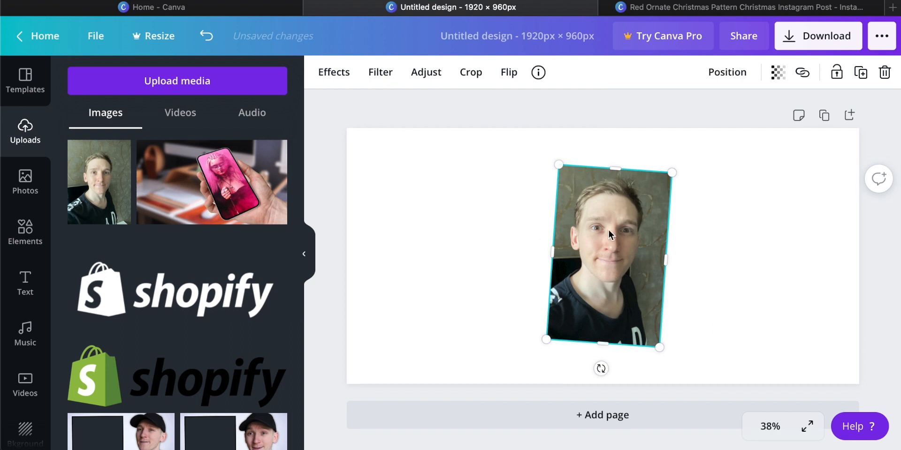
left_click(611, 254)
left_click_drag(611, 255, 768, 254)
- Try adding a default heading to the page and delete it again
left_click(25, 282)
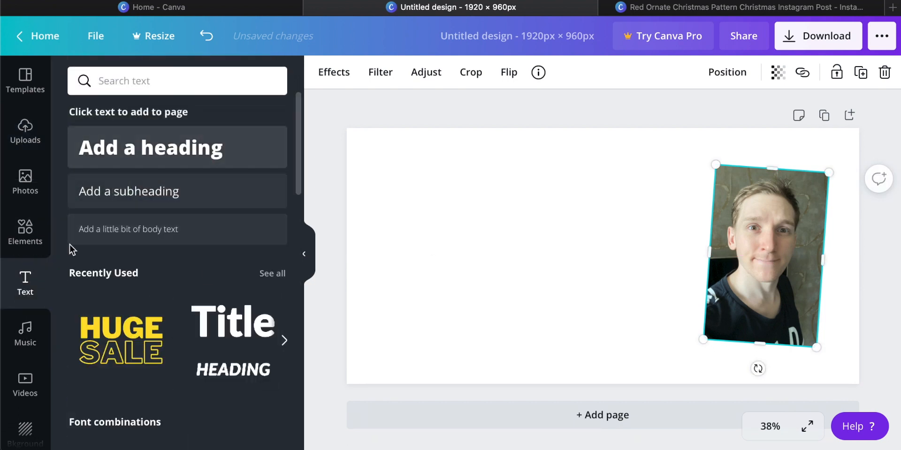
left_click(145, 149)
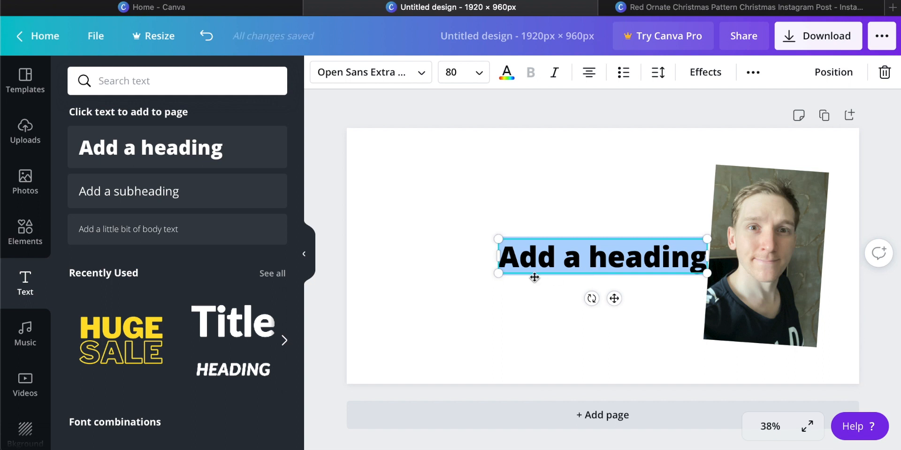
left_click(587, 211)
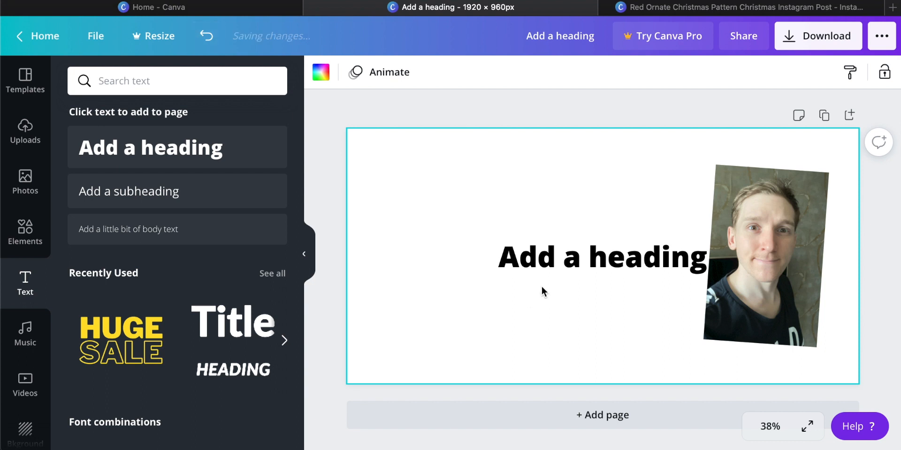
left_click(538, 269)
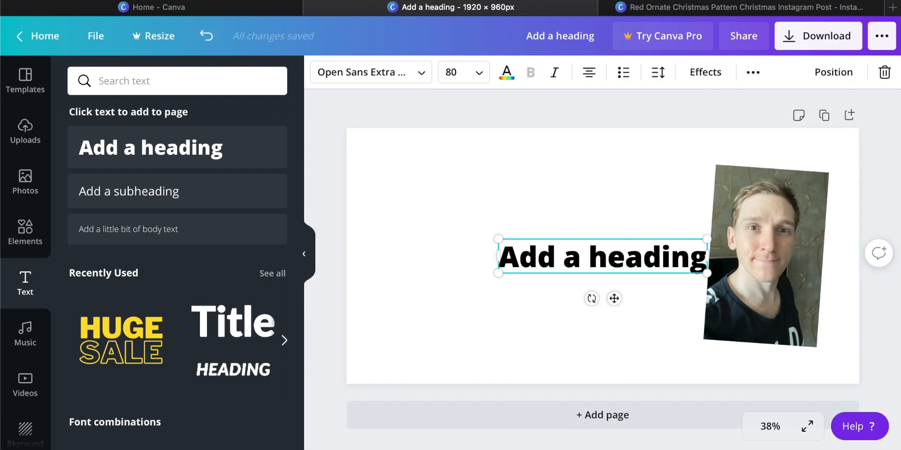
key("Delete")
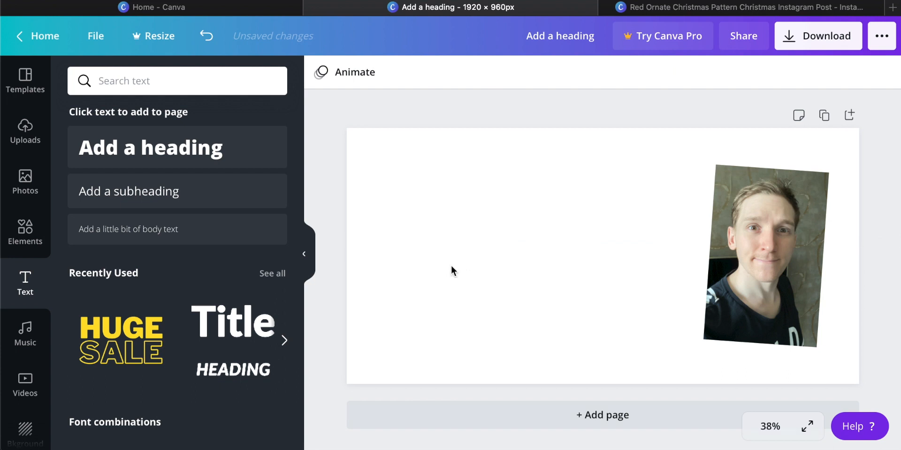
- Browse the ready-made font combinations in the text library
scroll(235, 195, "down", 3)
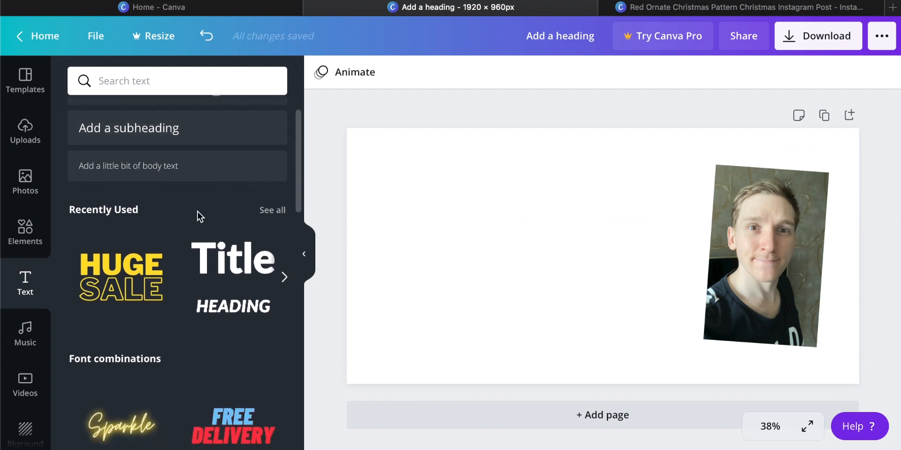
scroll(198, 212, "down", 9)
scroll(199, 217, "down", 6)
scroll(199, 217, "down", 8)
scroll(199, 217, "down", 6)
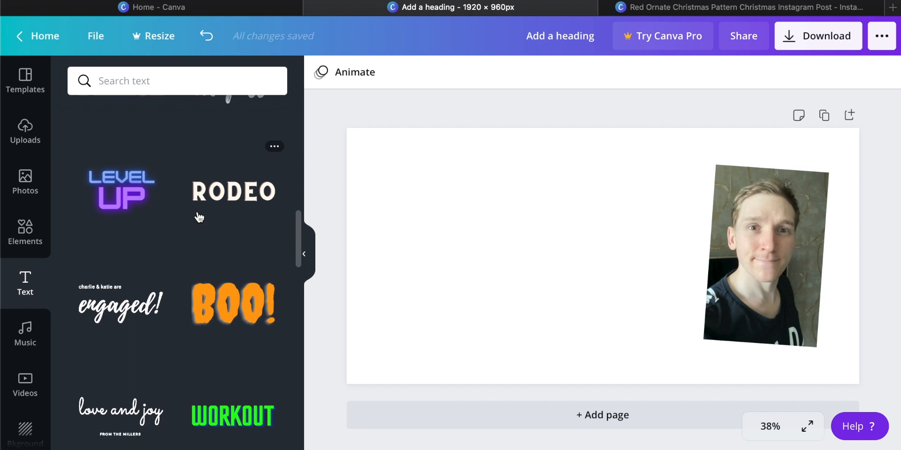
scroll(199, 216, "down", 8)
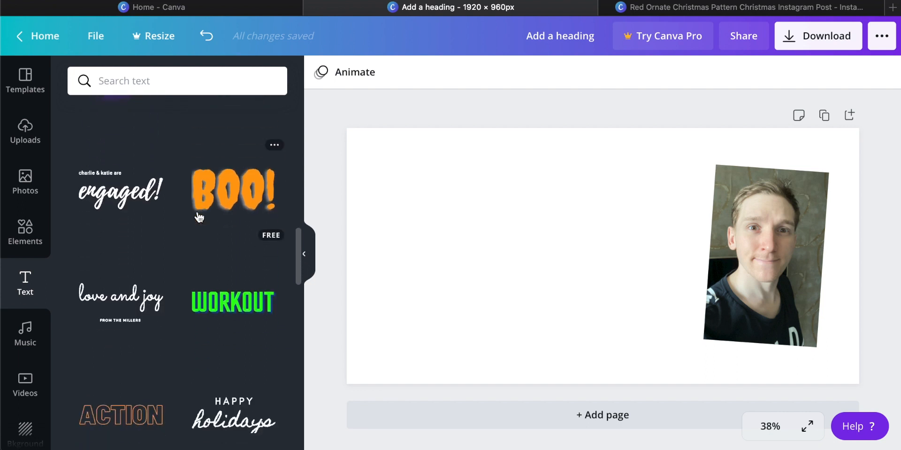
scroll(200, 218, "down", 7)
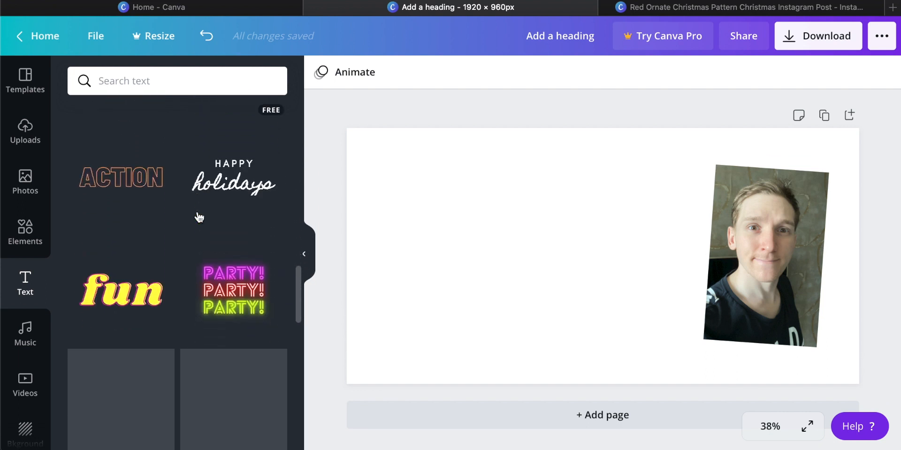
scroll(200, 218, "up", 20)
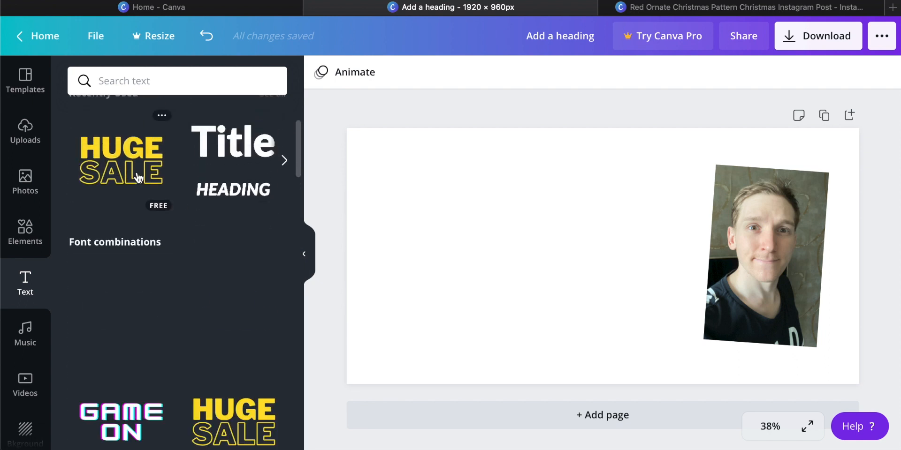
- Insert the yellow HUGE SALE font combination and arrange it side by side with the selfie, text on the left
left_click(134, 174)
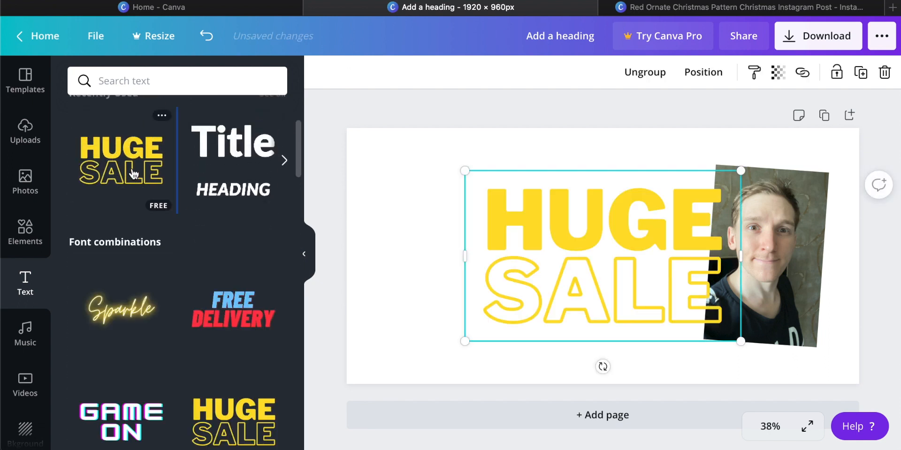
mouse_move(465, 171)
left_mouse_down()
mouse_move(587, 246)
mouse_move(549, 256)
mouse_move(454, 174)
mouse_move(461, 184)
left_mouse_up()
left_click_drag(629, 236, 539, 225)
left_click_drag(761, 228, 733, 230)
- Set the font size of the word HUGE to 250
left_click(536, 236)
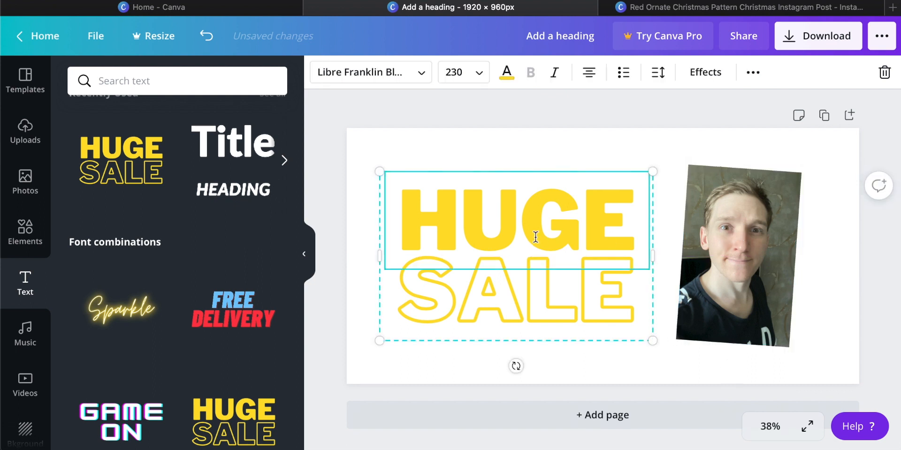
double_click(485, 209)
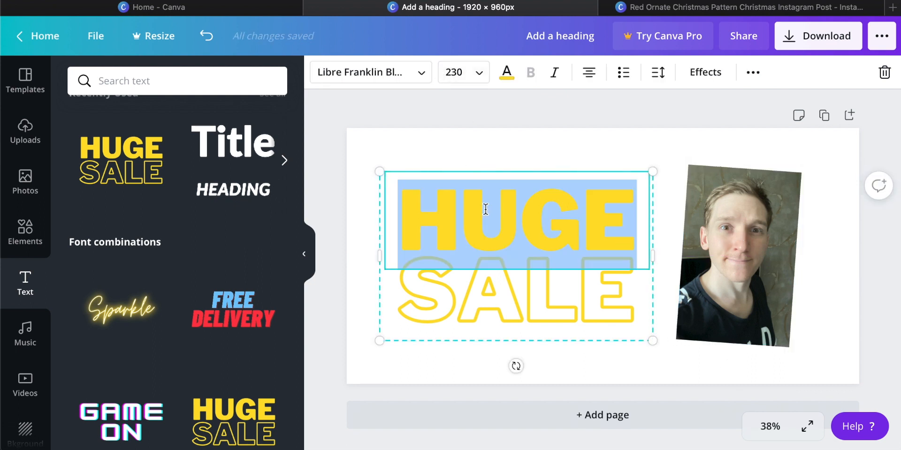
left_click(466, 78)
type("2")
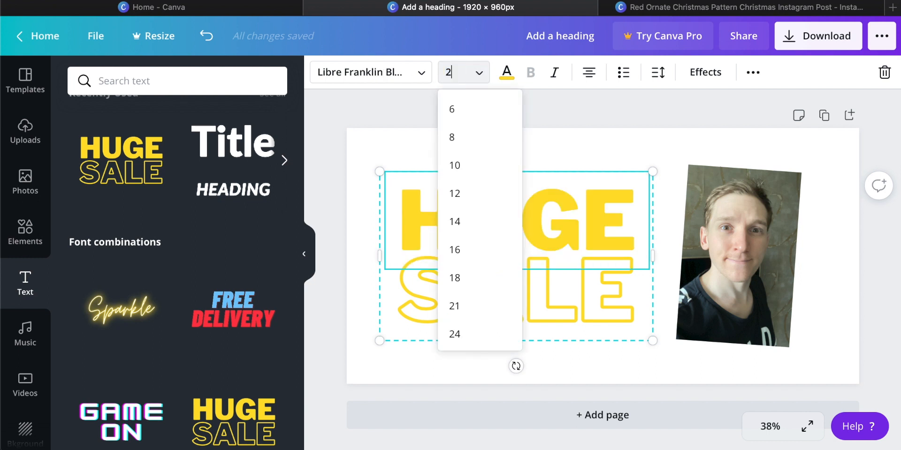
type("50")
key("Return")
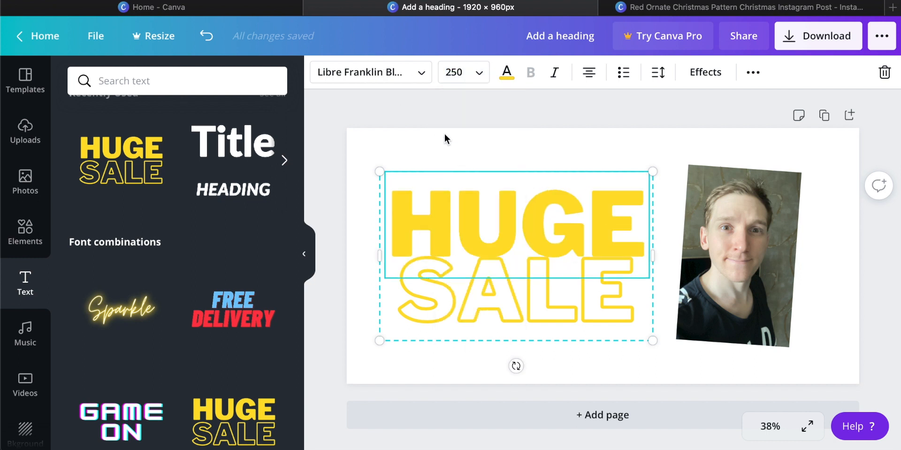
- Examine the document, photo and default colours and the custom colour picker available for the word HUGE
left_click(502, 84)
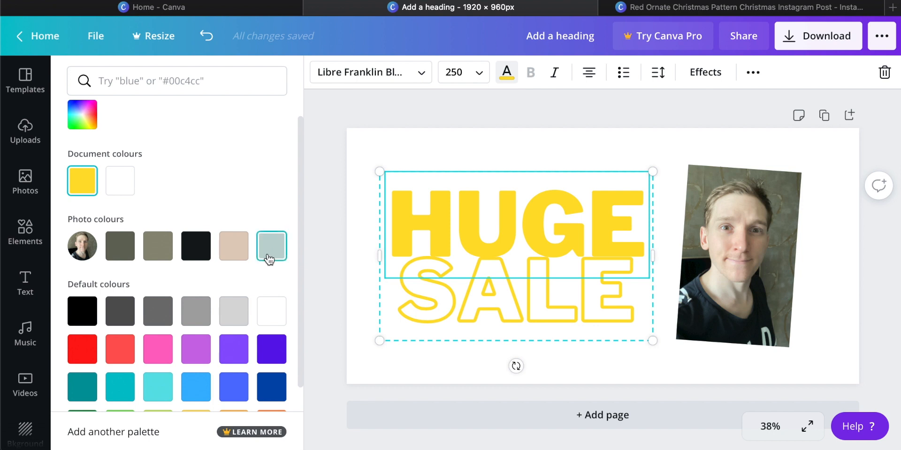
scroll(153, 282, "down", 1)
scroll(132, 351, "up", 2)
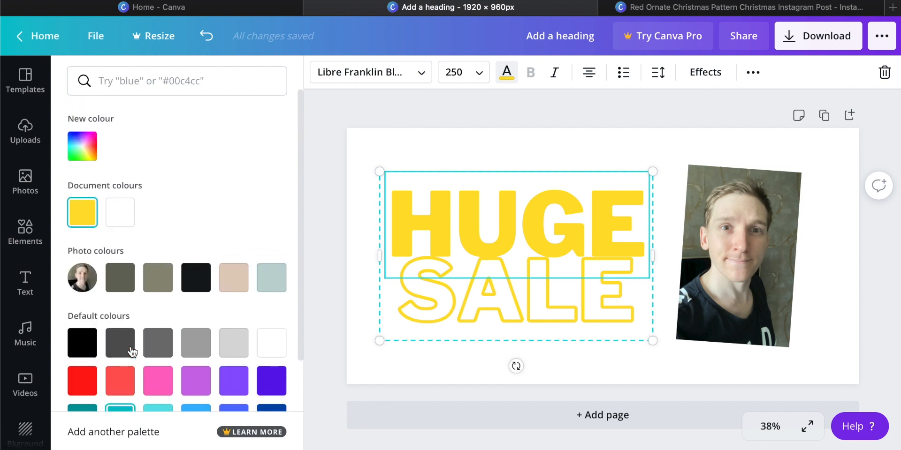
left_click(87, 150)
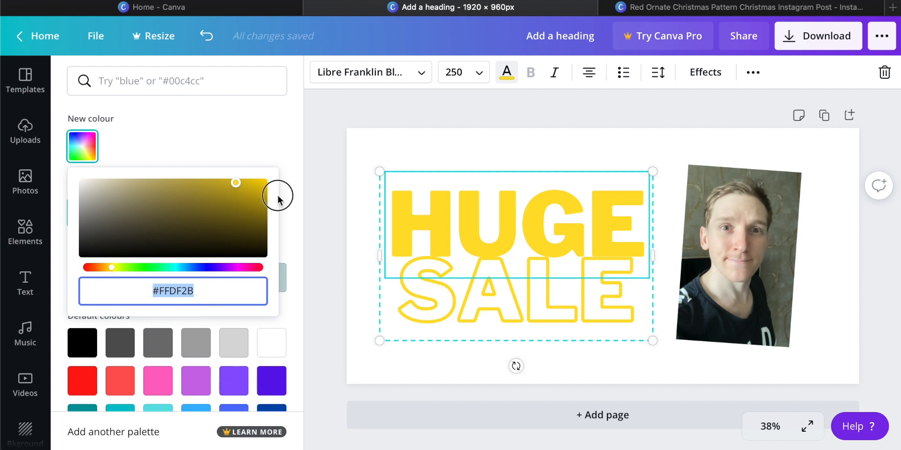
left_click(309, 184)
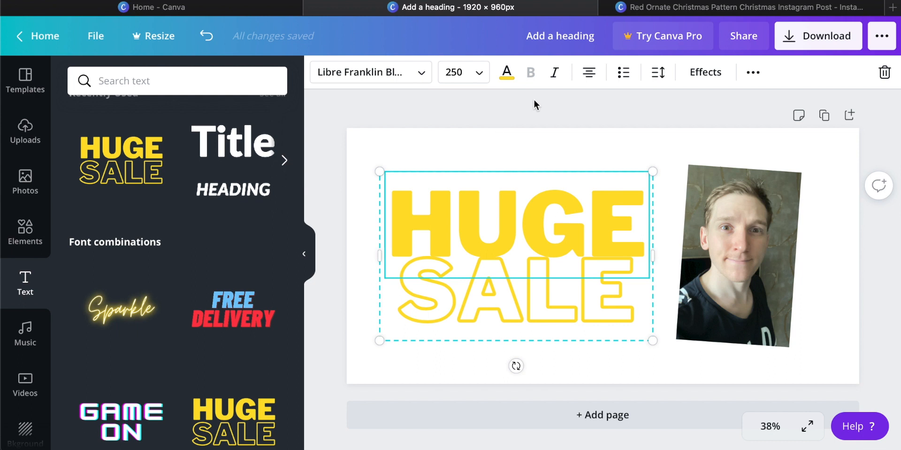
- Try left alignment on the word HUGE and set its final alignment to right
left_click(540, 209)
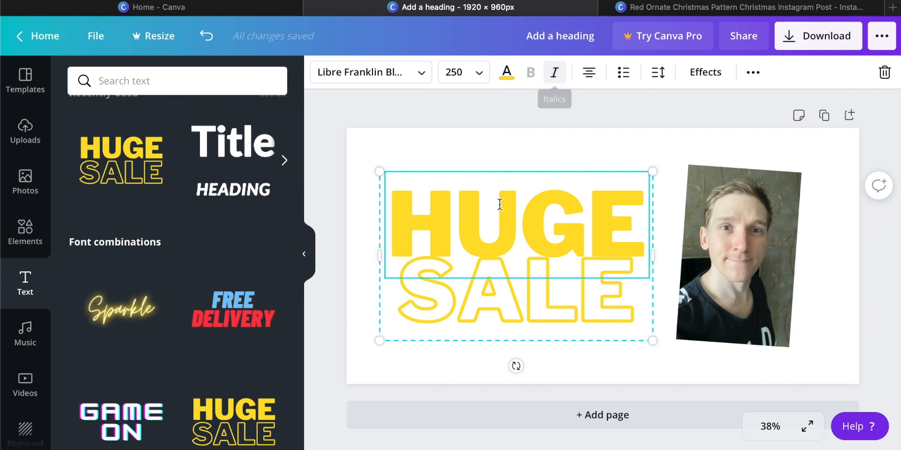
left_click_drag(555, 217, 441, 214)
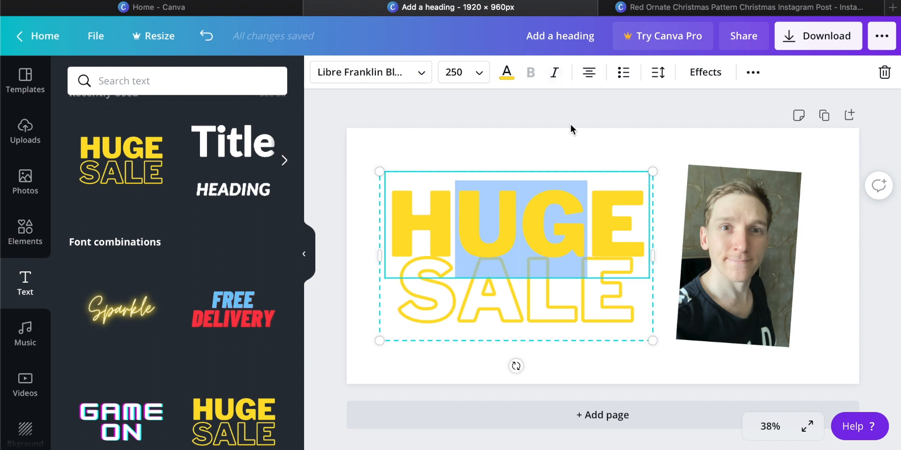
left_click(589, 73)
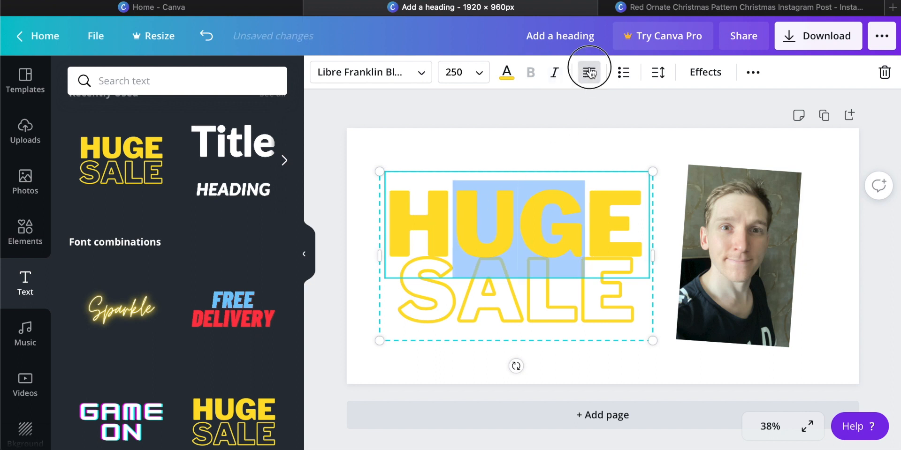
left_click(589, 73)
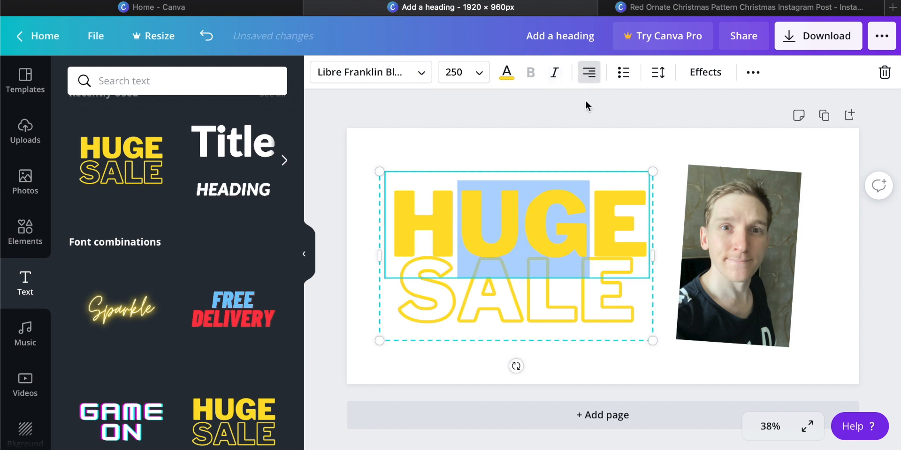
left_click(549, 122)
- Try list formatting on the word HUGE and turn it off again
left_click(528, 209)
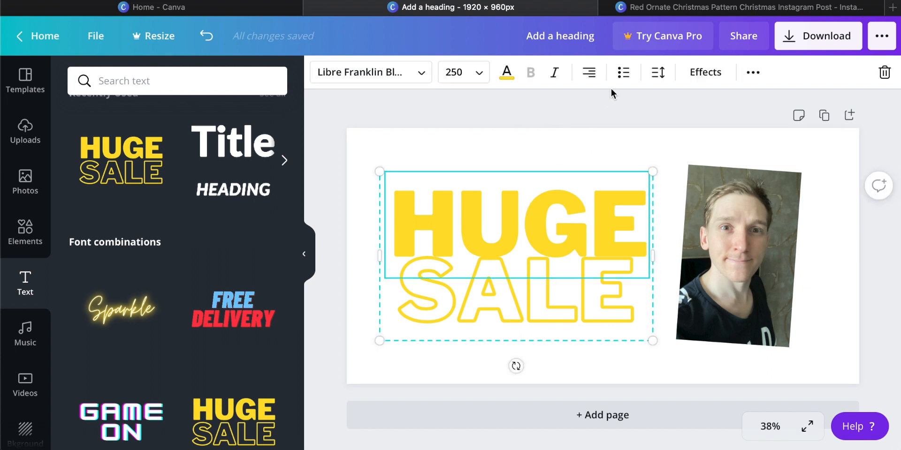
left_click(624, 75)
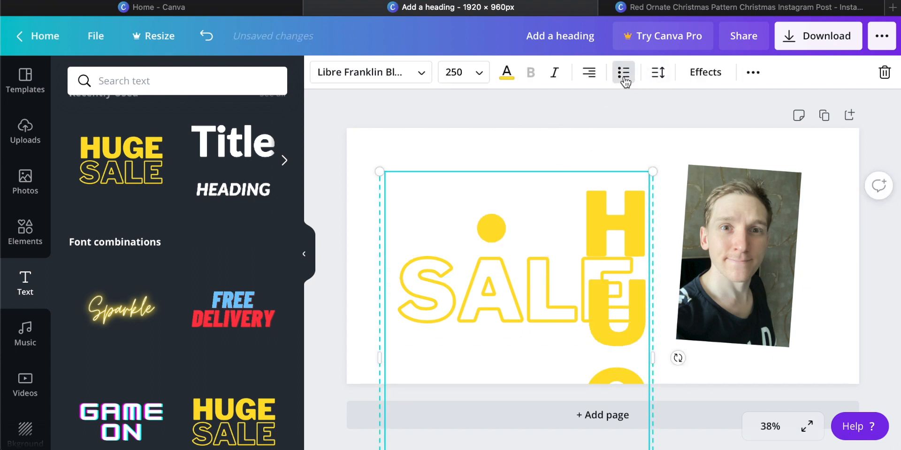
left_click(624, 76)
left_click(623, 75)
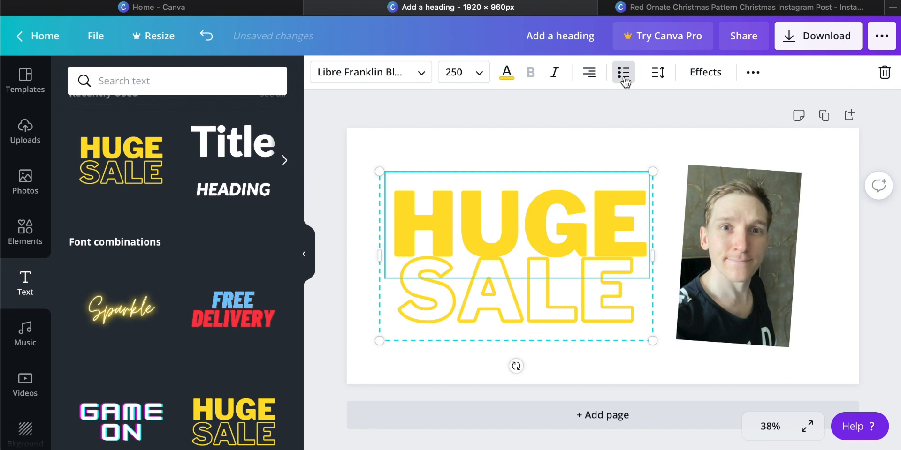
- Apply the Hollow text effect to the word HUGE
left_click(708, 75)
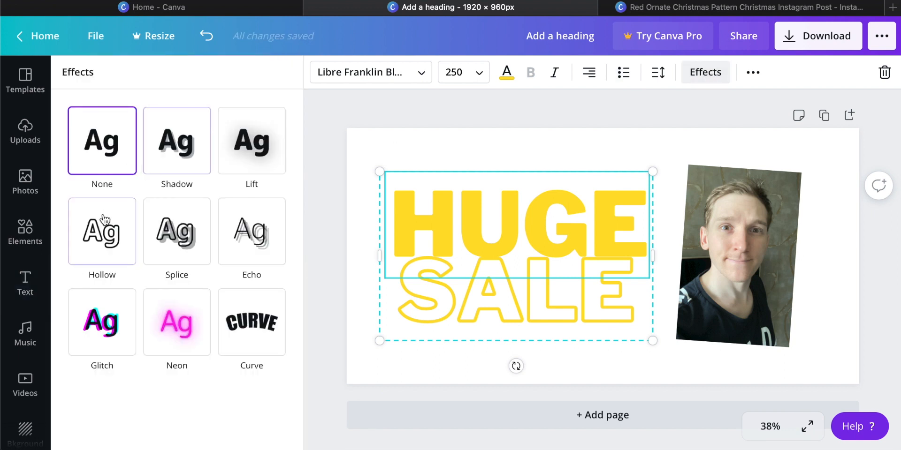
left_click(110, 243)
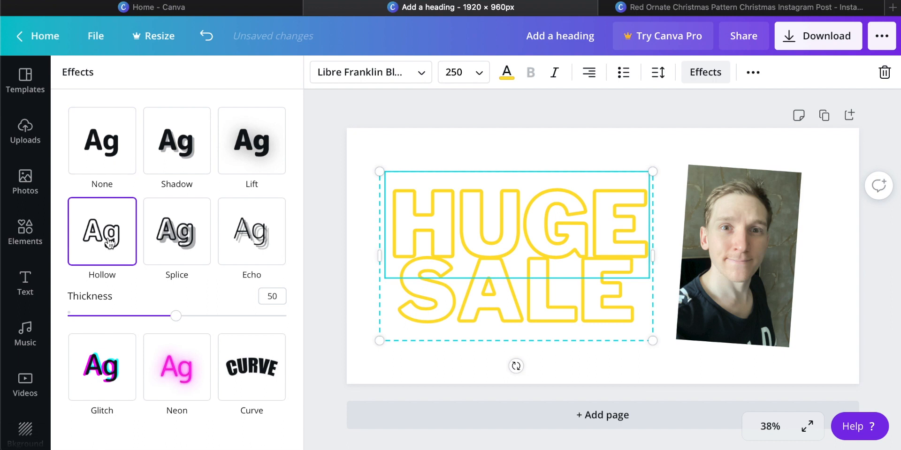
- Try the Shadow effect on the word HUGE, and apply the Lift effect with intensity 52
left_click(179, 149)
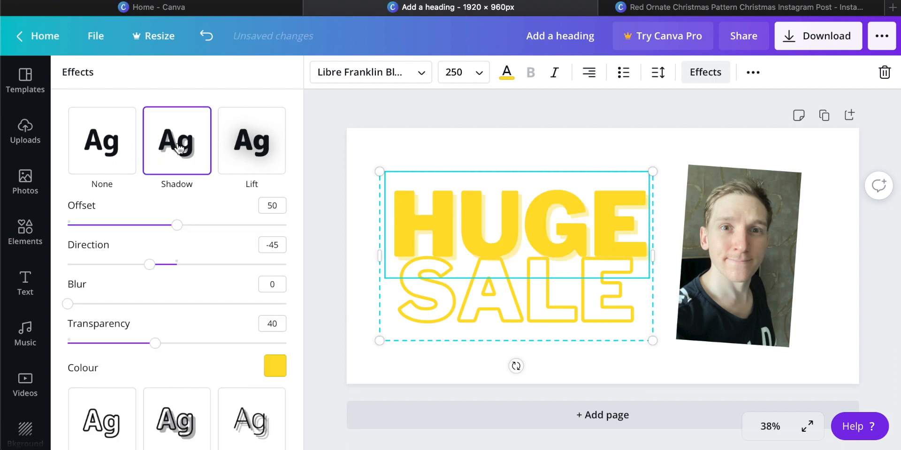
left_click(259, 152)
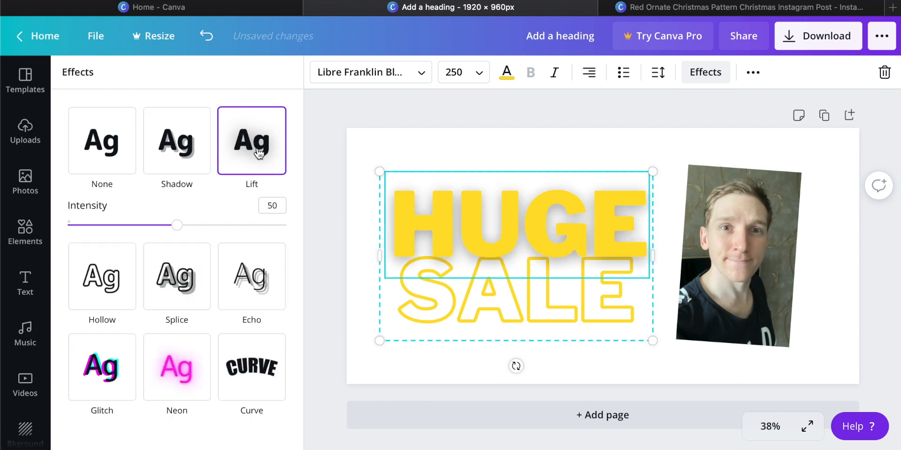
mouse_move(176, 225)
left_mouse_down()
mouse_move(80, 224)
mouse_move(311, 243)
mouse_move(197, 244)
mouse_move(246, 237)
mouse_move(182, 230)
left_mouse_up()
left_click(438, 149)
left_click(459, 149)
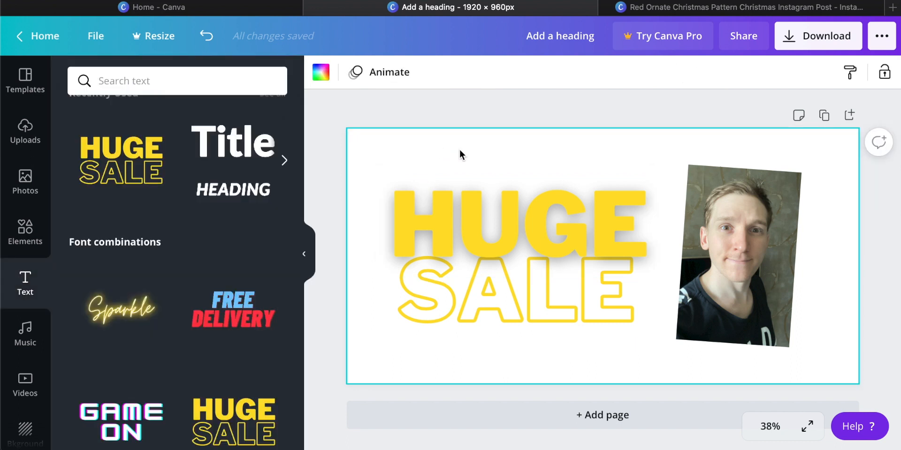
- Replace the word HUGE with MY and the word SALE with SELFIE
left_click(489, 219)
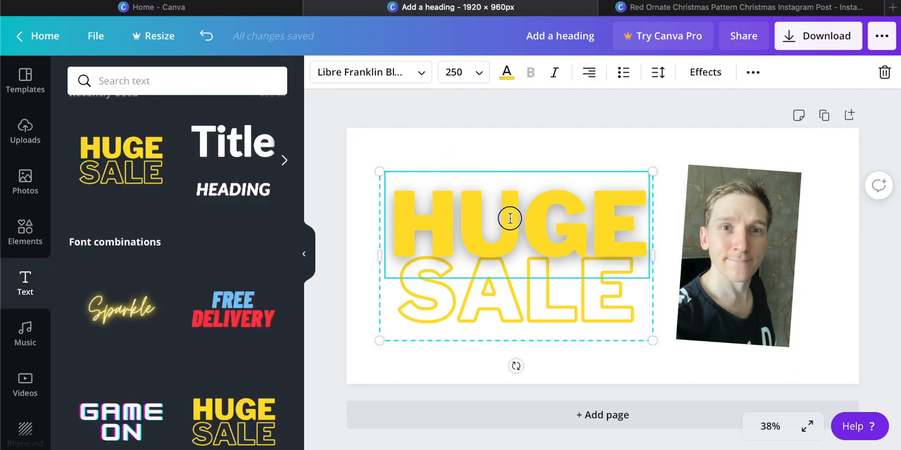
double_click(510, 219)
type("MY")
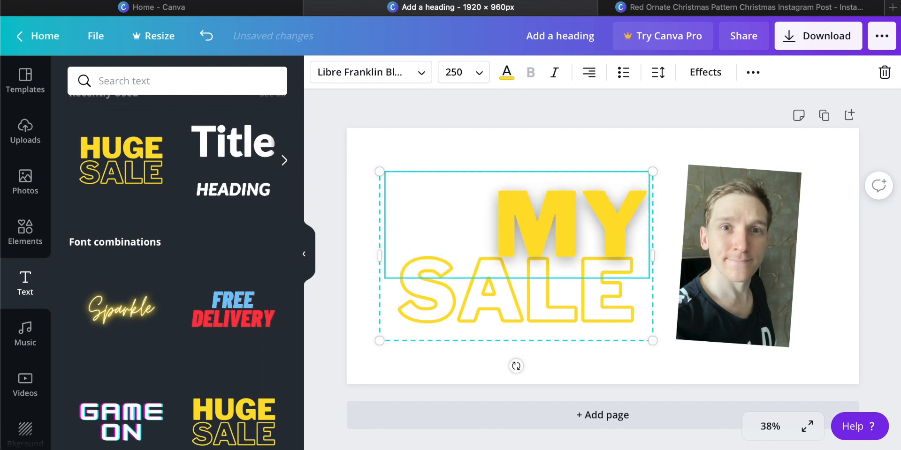
double_click(560, 319)
type("SELFIE")
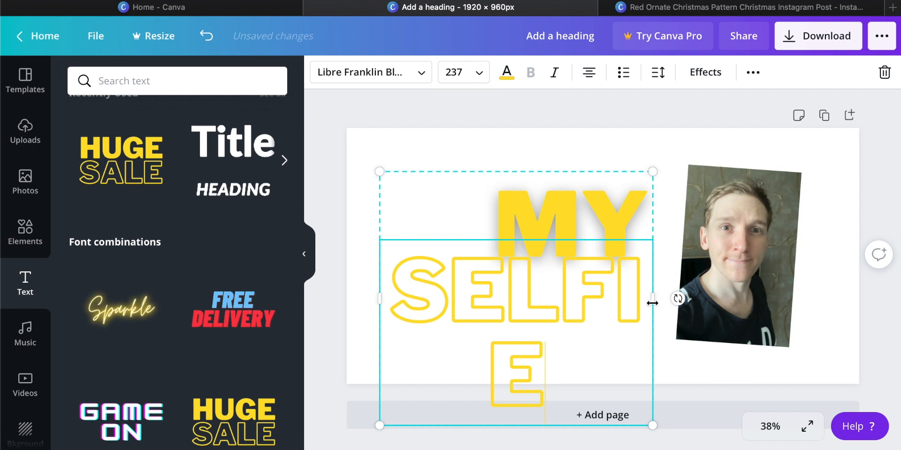
- Widen the text group until SELFIE fits on one line and move it left, clear of the photo
key("shift+Left")
left_click_drag(652, 296, 702, 290)
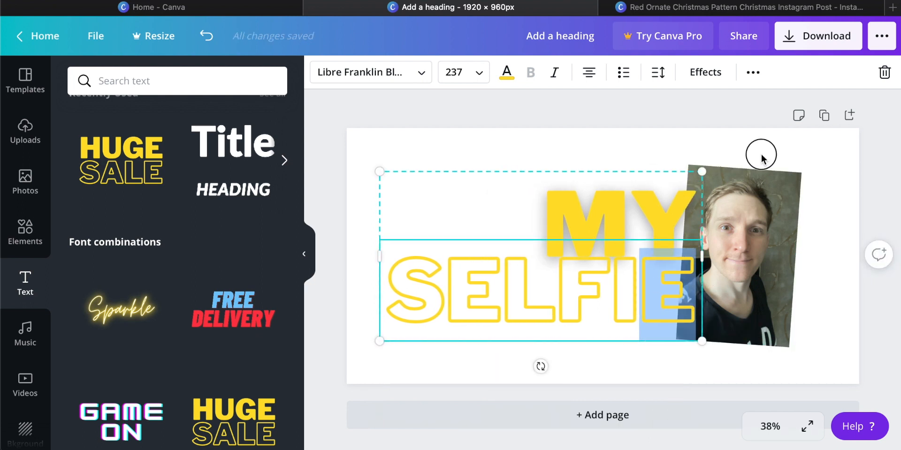
left_click(493, 153)
left_click_drag(616, 233, 579, 233)
left_click(564, 131)
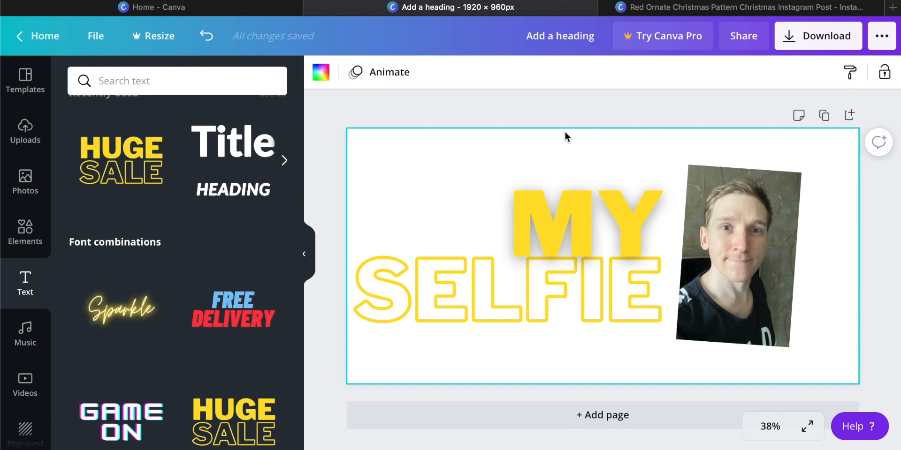
- Apply the Block animation to the page
left_click(430, 111)
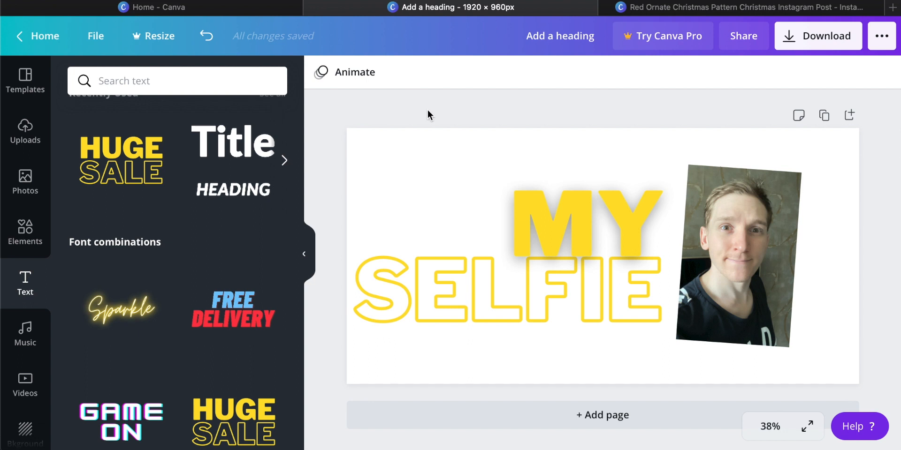
left_click(369, 149)
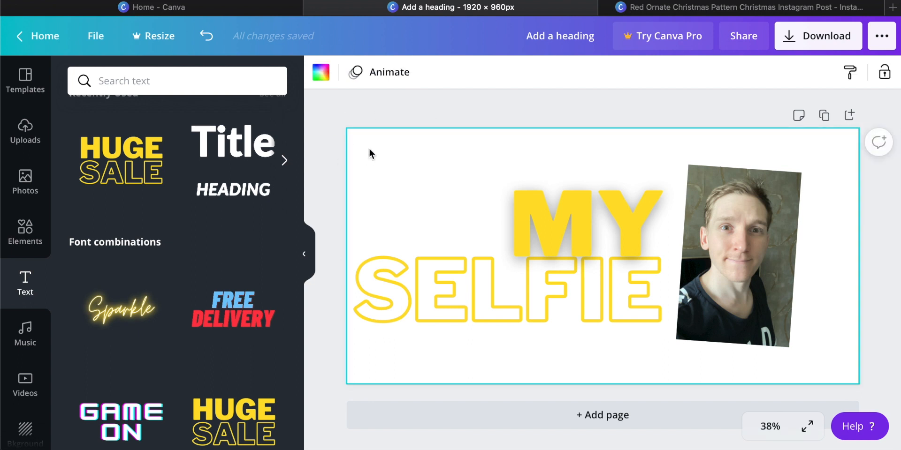
left_click(375, 76)
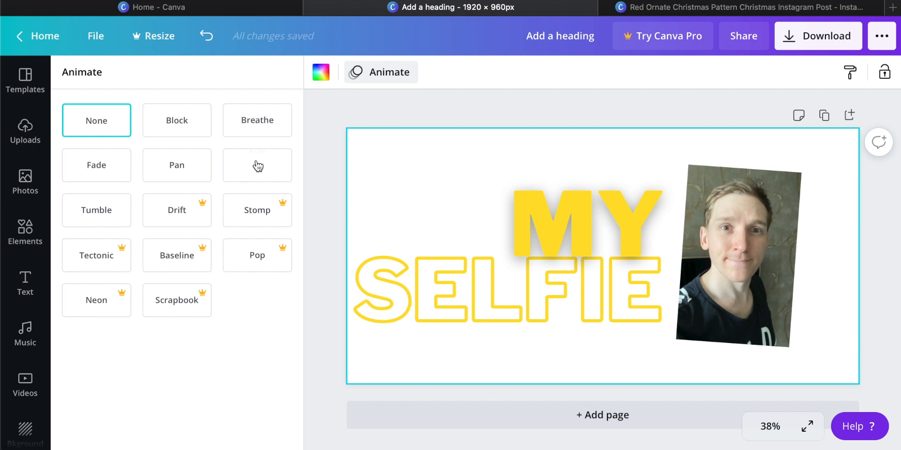
left_click(180, 129)
key("Escape")
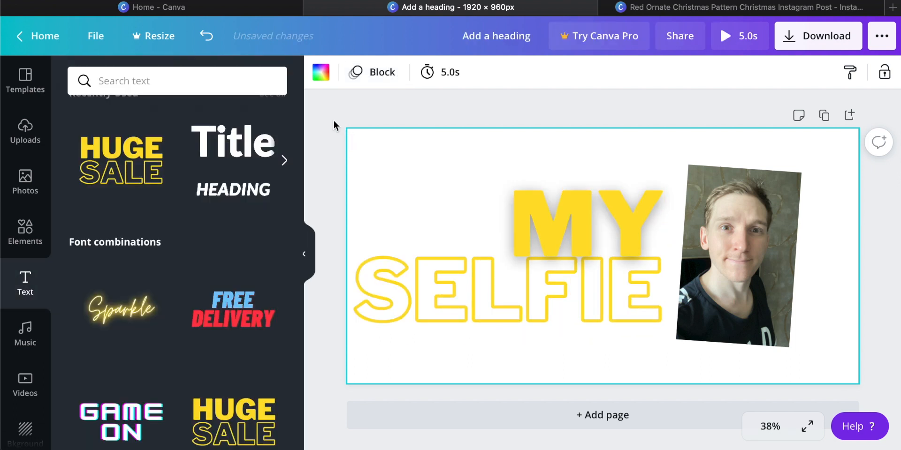
left_click(446, 110)
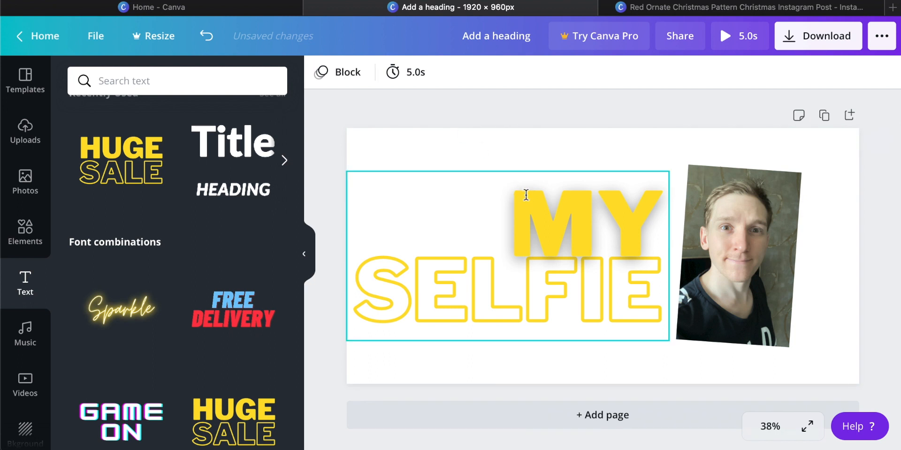
- Check the text effect settings of the word MY
left_click(526, 194)
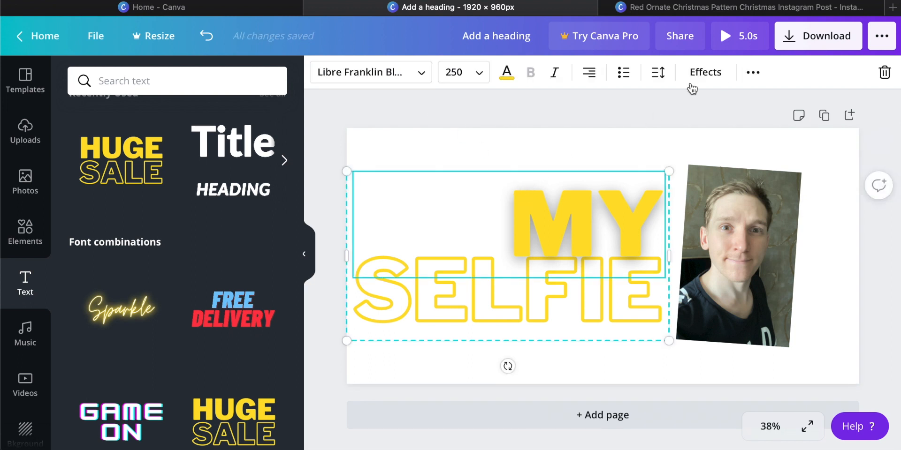
left_click(705, 76)
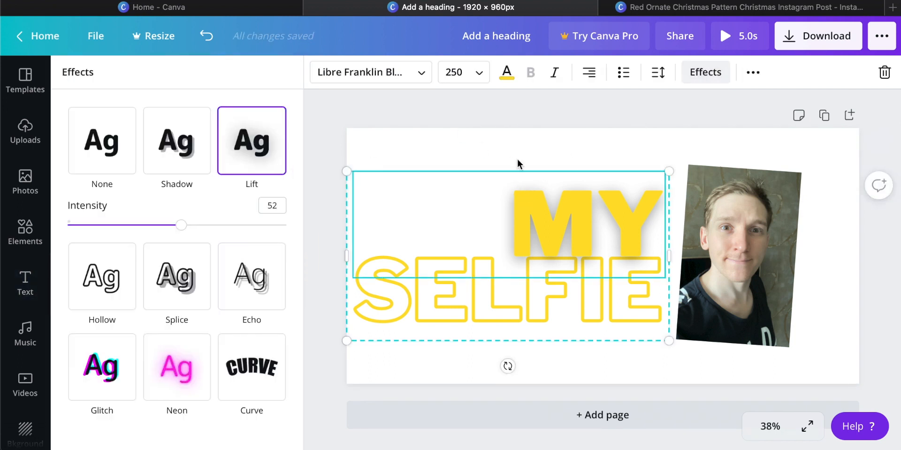
left_click(534, 132)
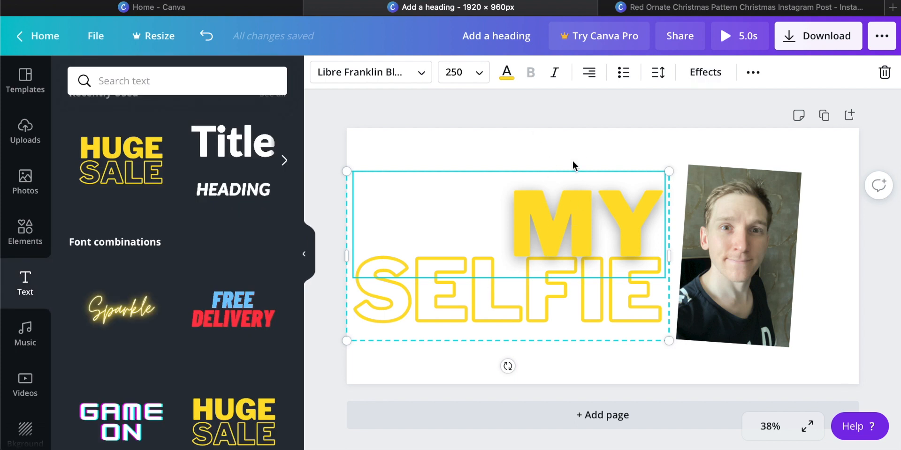
left_click(582, 133)
- Try the Fade, Pan and Rise page animations and set the animation back to Block
left_click(345, 74)
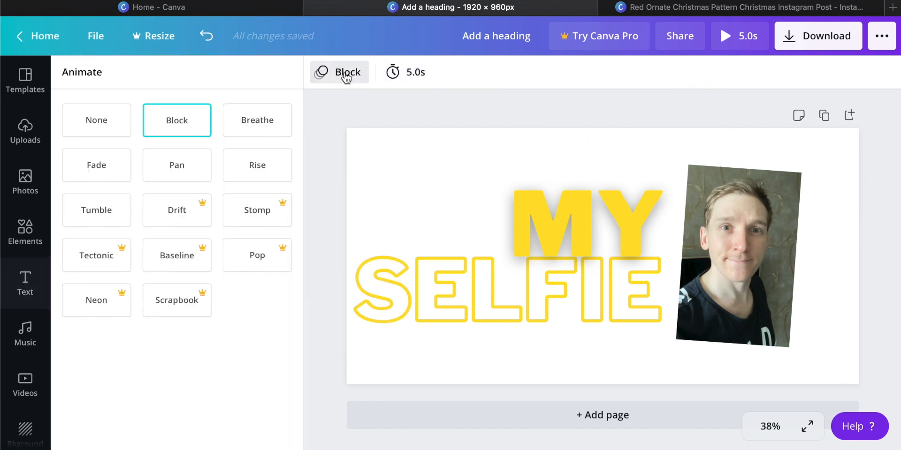
left_click(103, 172)
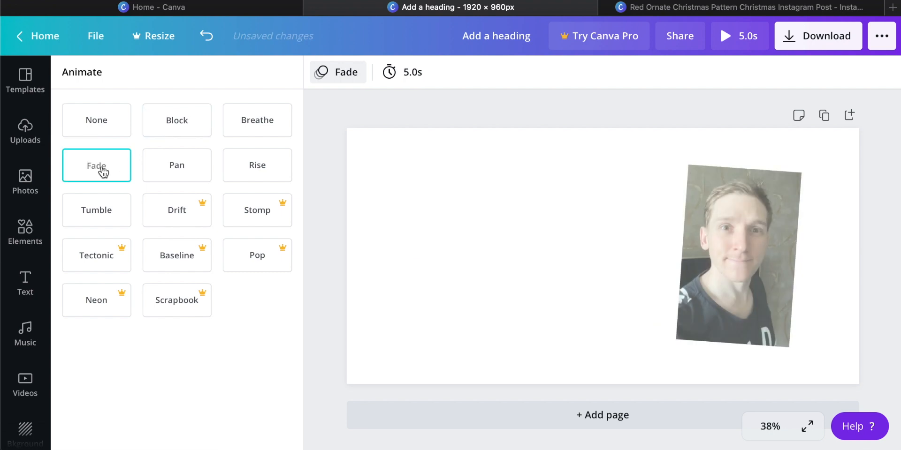
left_click(176, 168)
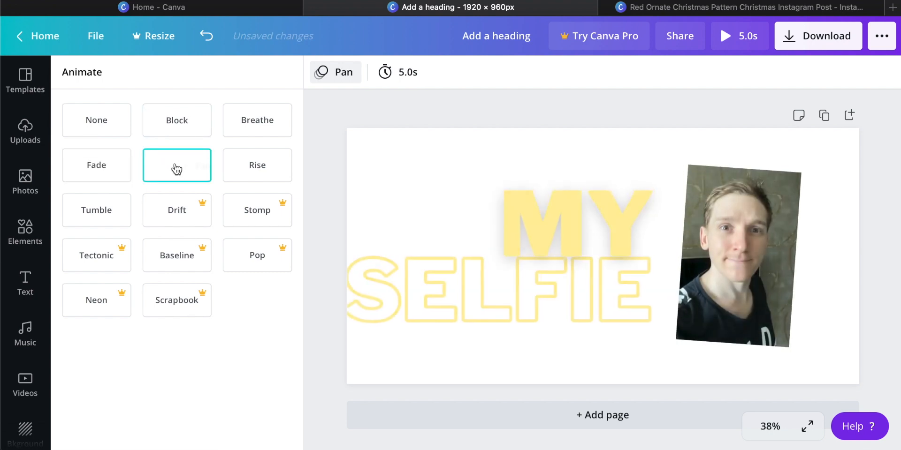
left_click(254, 173)
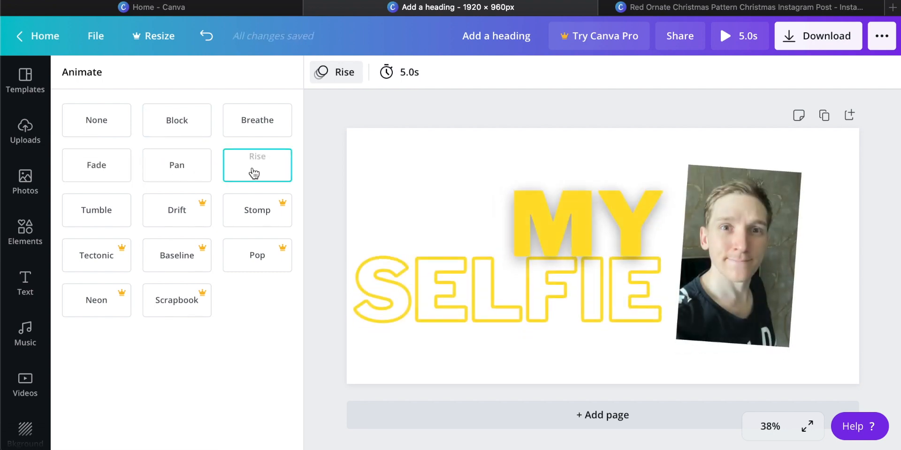
left_click(187, 125)
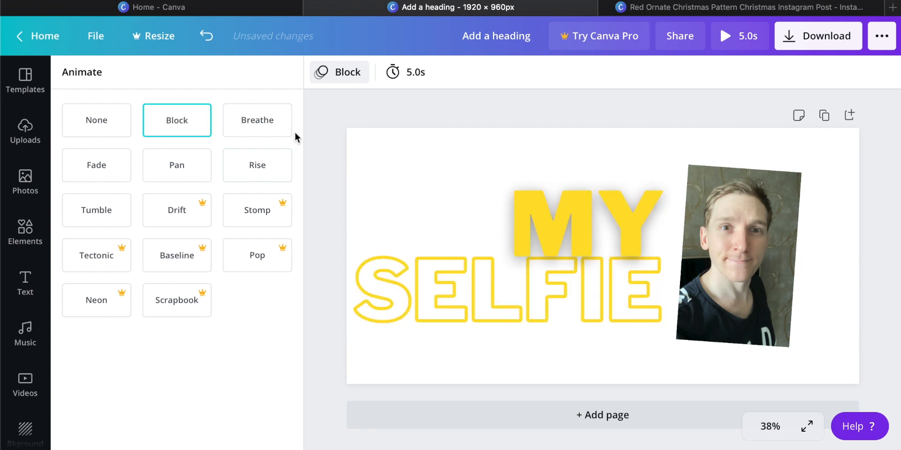
left_click(434, 113)
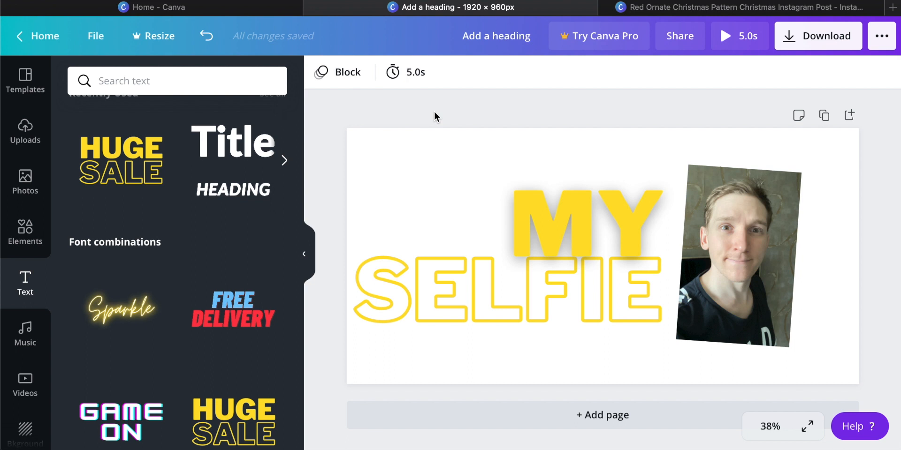
- Add the Video Game Blockbuster music track to the design and remove it again
left_click(23, 341)
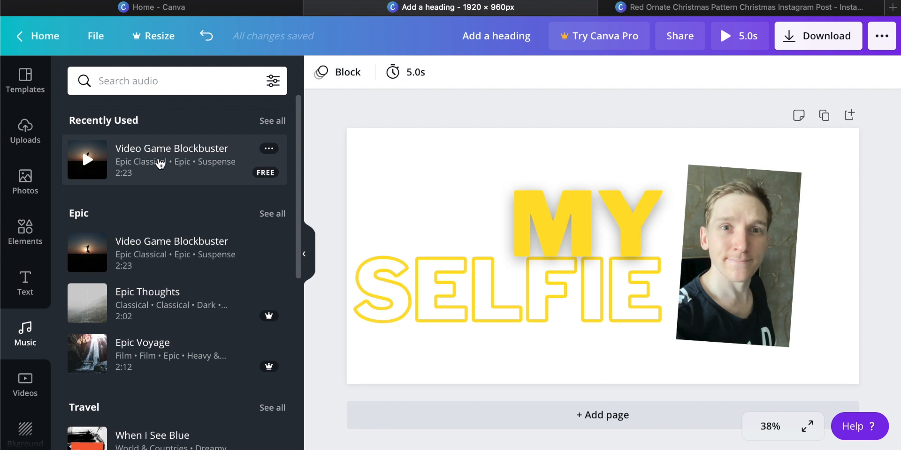
left_click(160, 163)
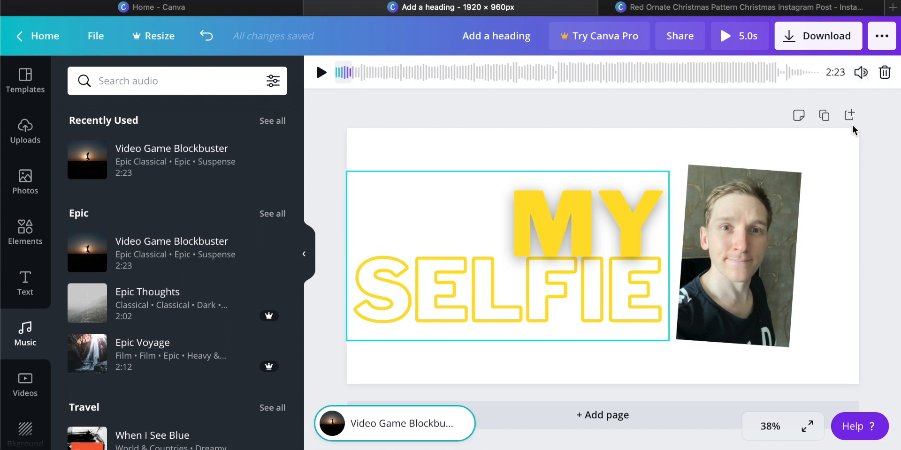
left_click(382, 419)
key("Delete")
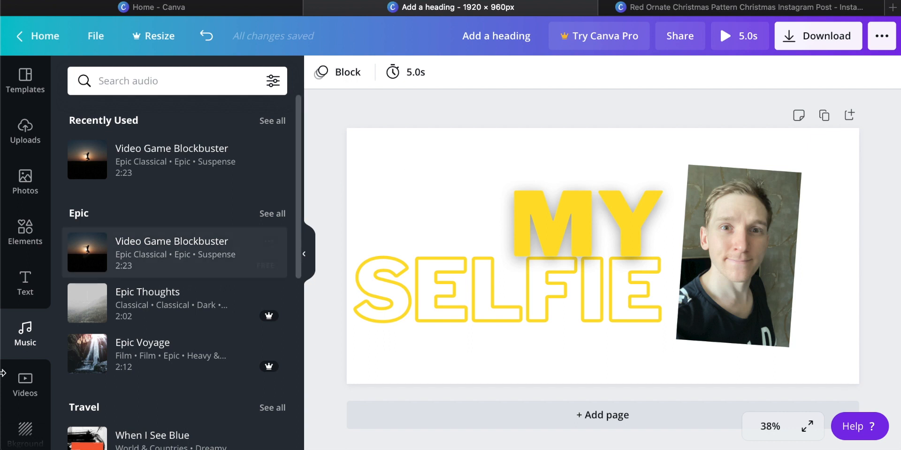
- Add the 29-second video of orange blurred hexagon lights from the Backgrounds collection to the page
left_click(29, 390)
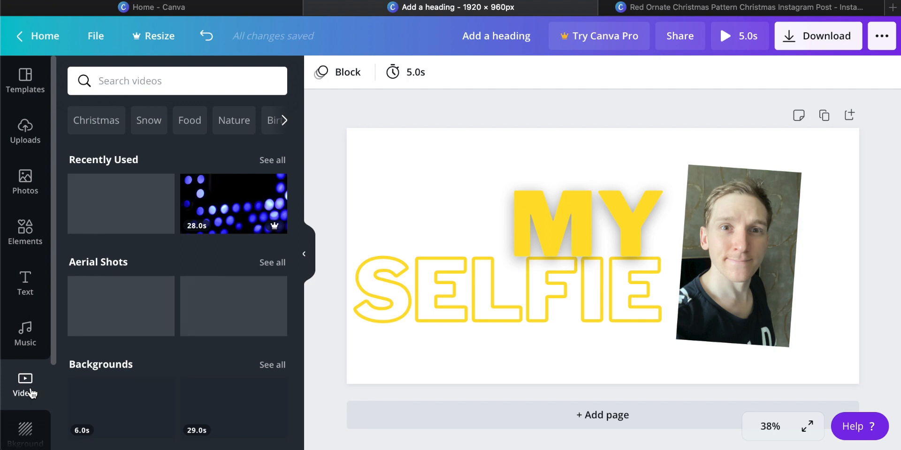
scroll(176, 252, "down", 3)
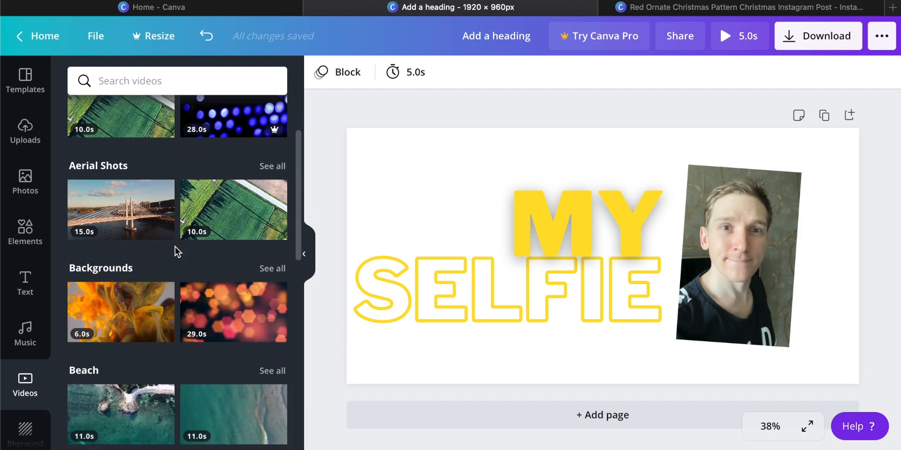
left_click(228, 318)
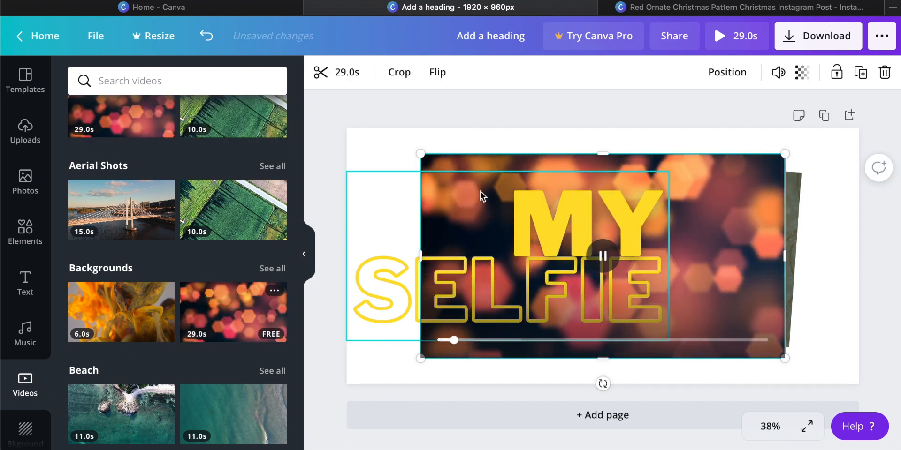
- Enlarge the hexagon lights video until it covers the whole page
left_click_drag(420, 153, 338, 131)
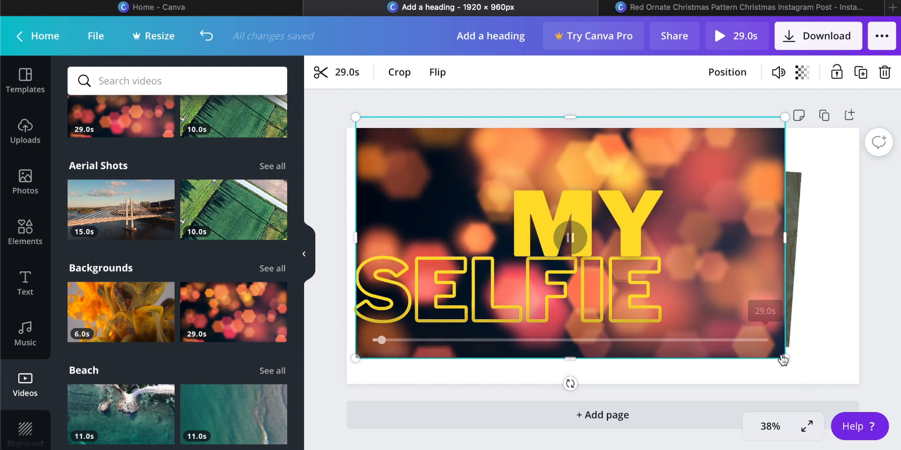
left_click_drag(789, 358, 873, 407)
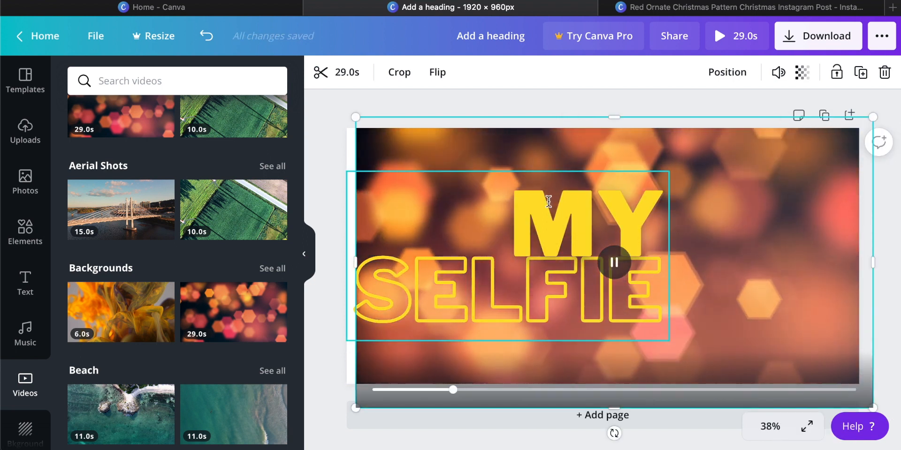
left_click_drag(356, 117, 338, 114)
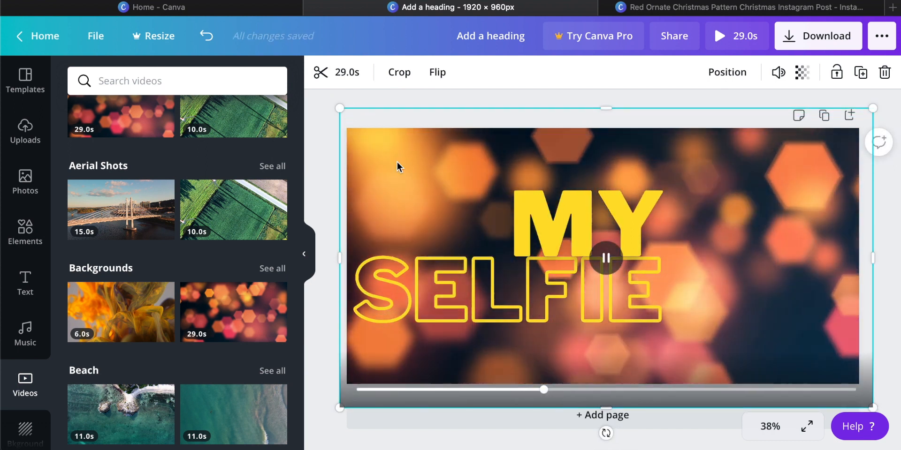
- Send the hexagon lights video backwards behind the text and the photo
left_click(375, 130)
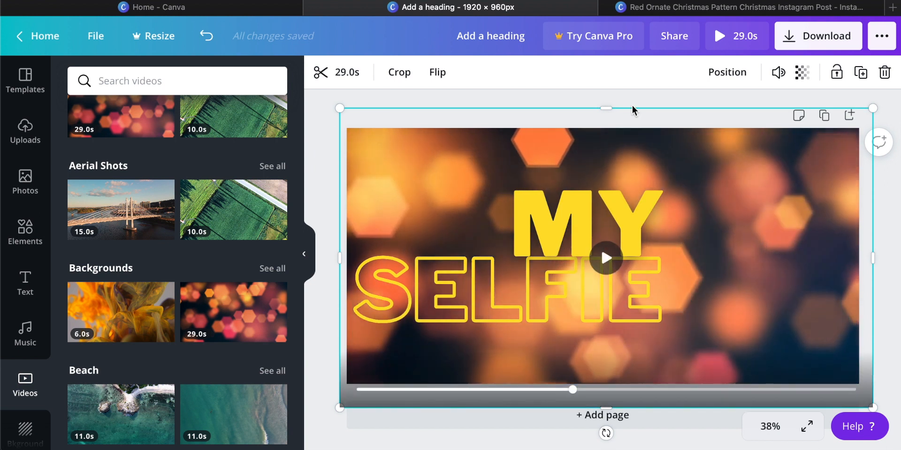
left_click(726, 75)
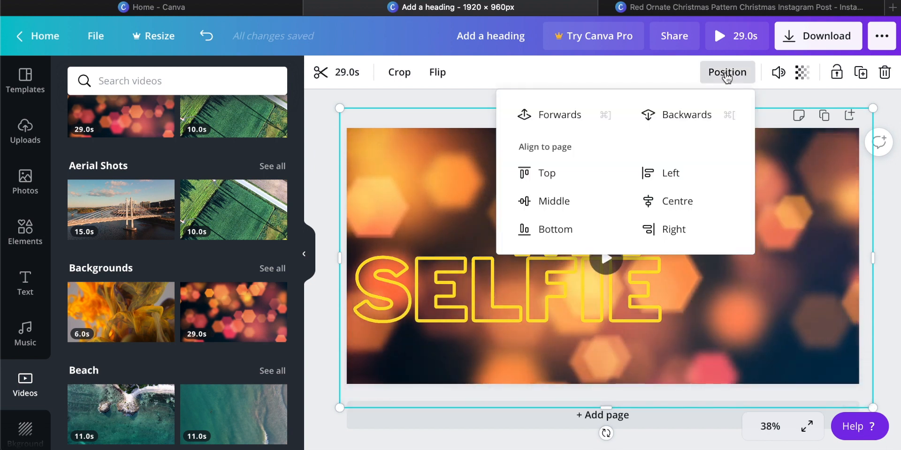
left_click(665, 117)
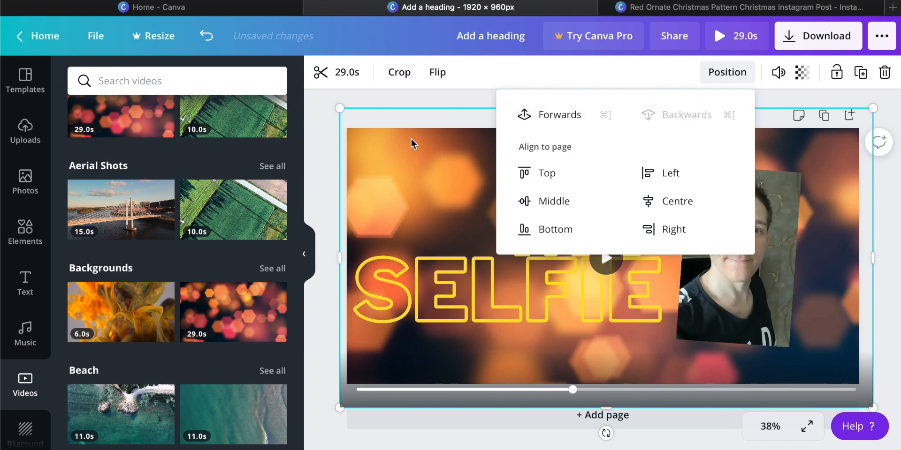
left_click(375, 94)
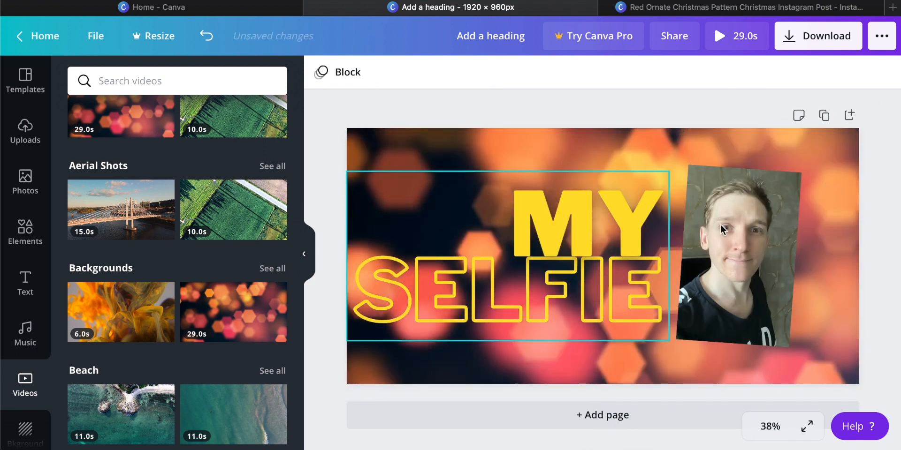
- Move the selfie photo and the MY SELFIE text slightly to the right on the page
left_click_drag(738, 237, 762, 239)
left_click_drag(598, 233, 622, 234)
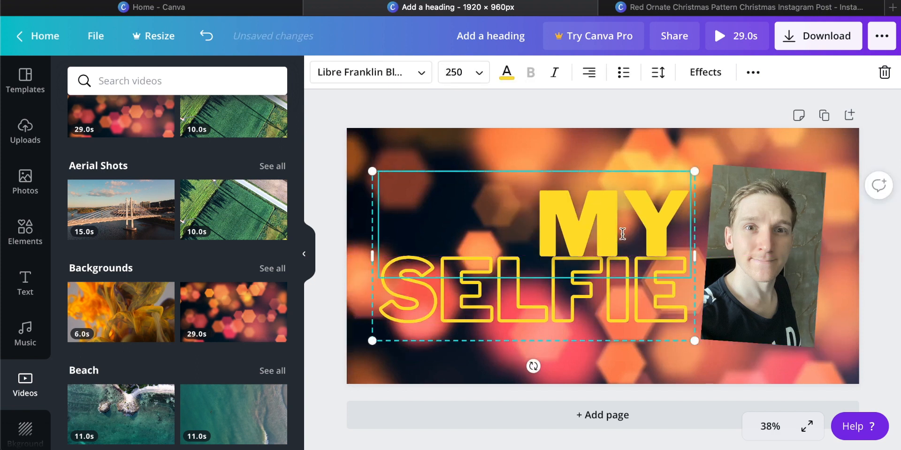
left_click(714, 106)
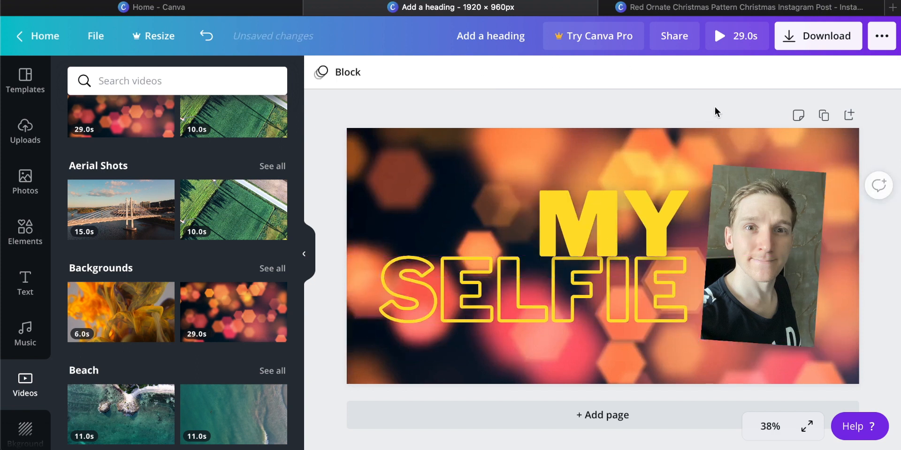
left_click(490, 145)
left_click(635, 224)
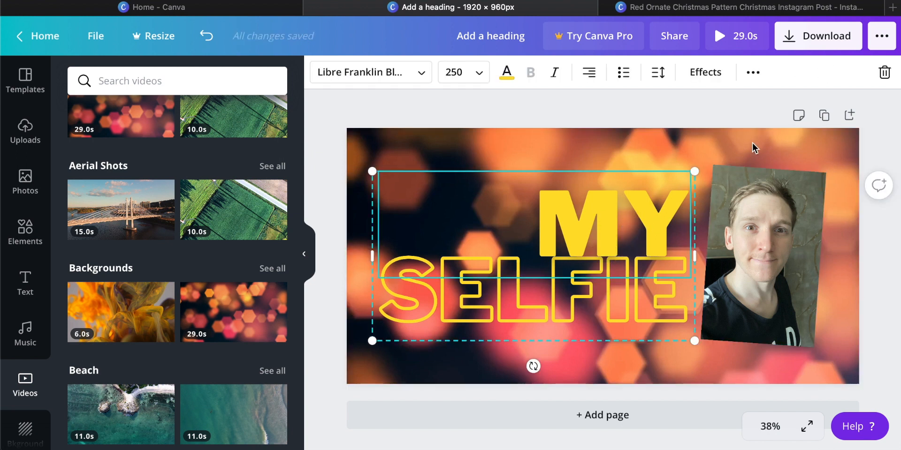
left_click(758, 170)
left_click(700, 72)
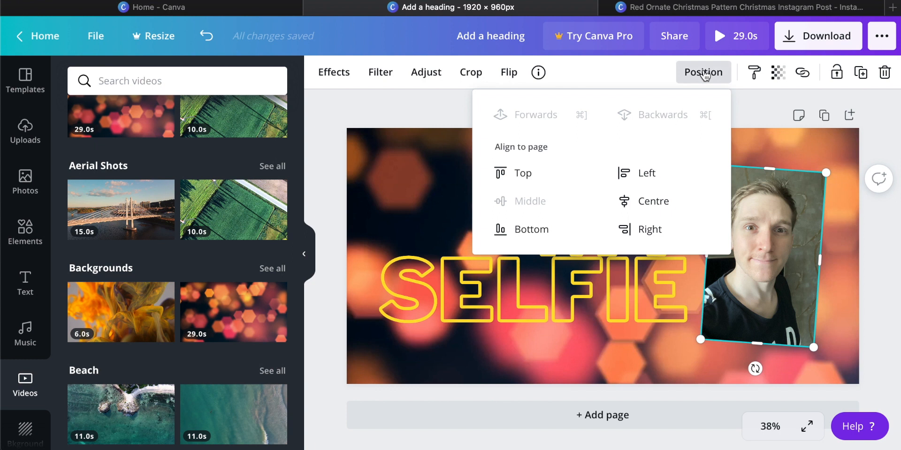
left_click(406, 113)
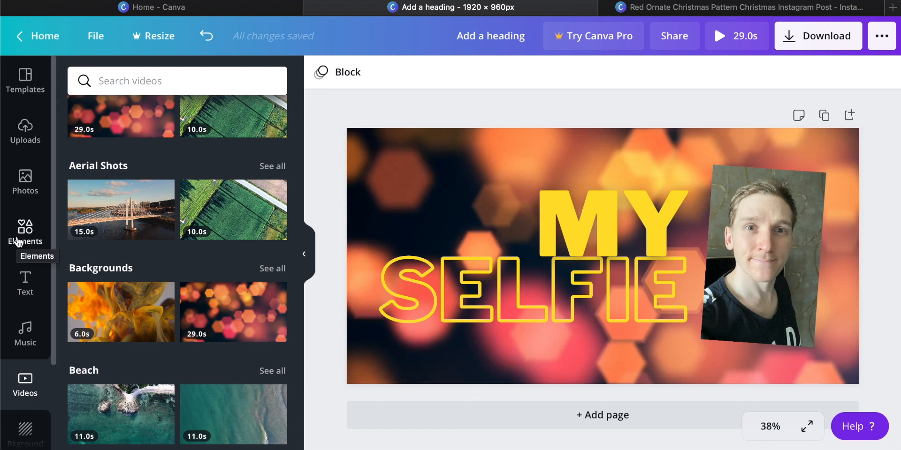
- Switch to the Red Ornate Christmas Pattern Instagram post and delete the four Christmas pattern pieces around the greeting card
left_click(679, 8)
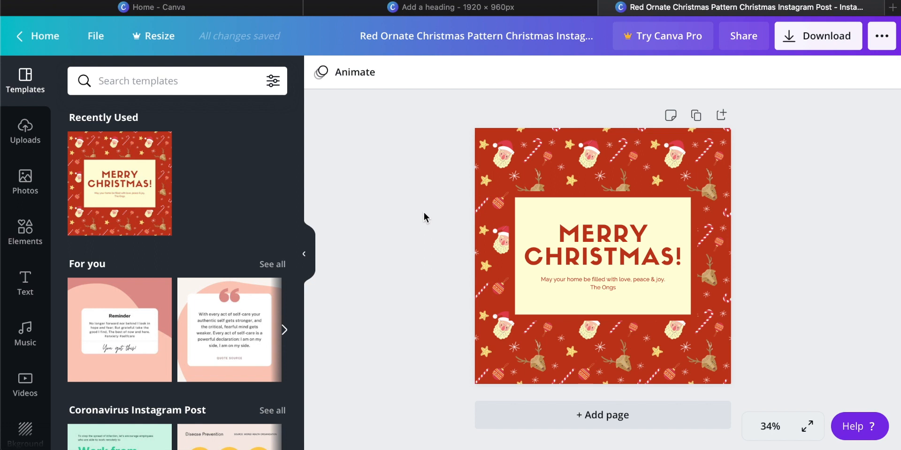
left_click(534, 172)
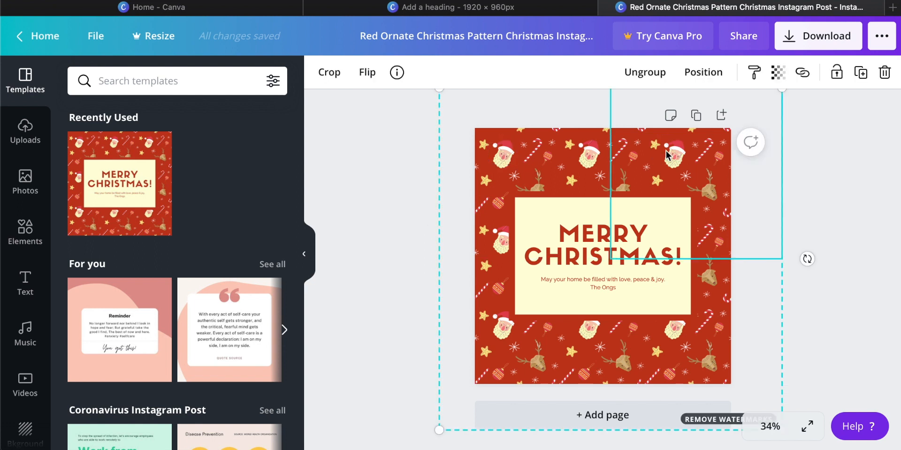
key("Delete")
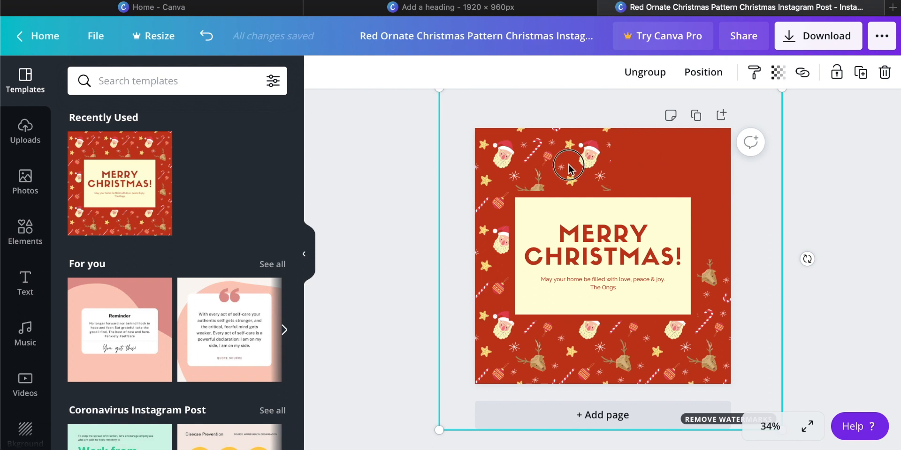
key("Delete")
left_click(529, 354)
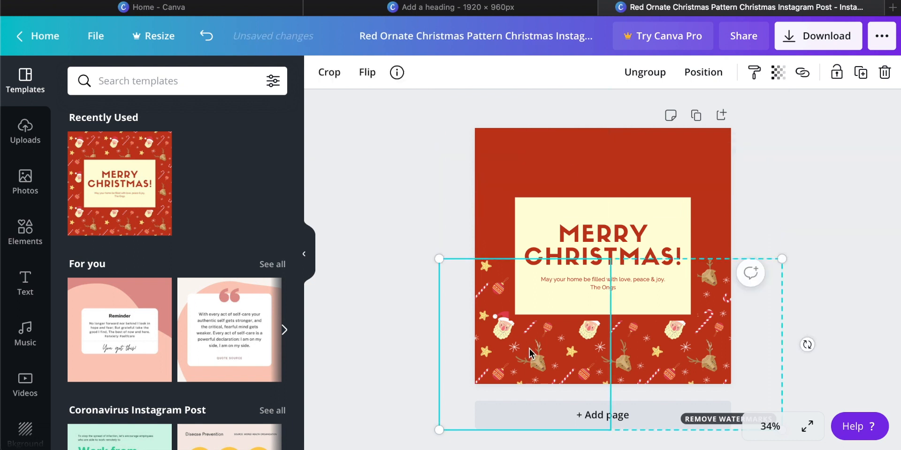
key("Delete")
key("Delete")
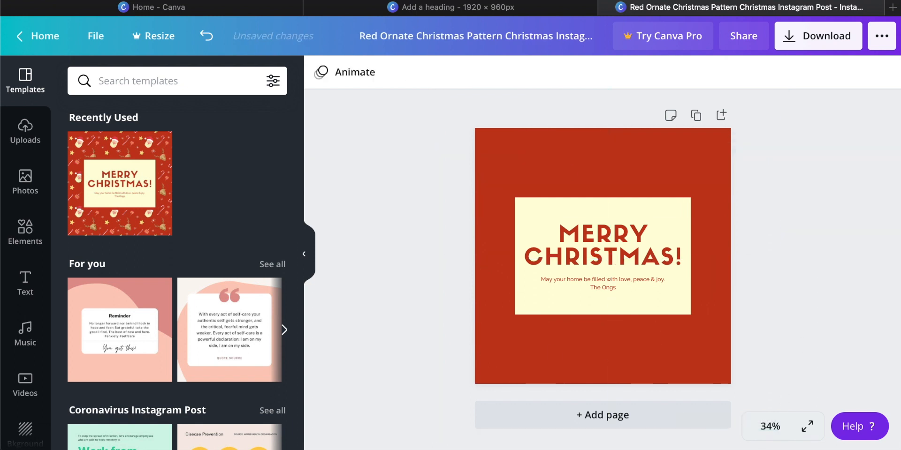
- Try the recently used dark blue gradient and the multicoloured polygon image as the page background
left_click(503, 150)
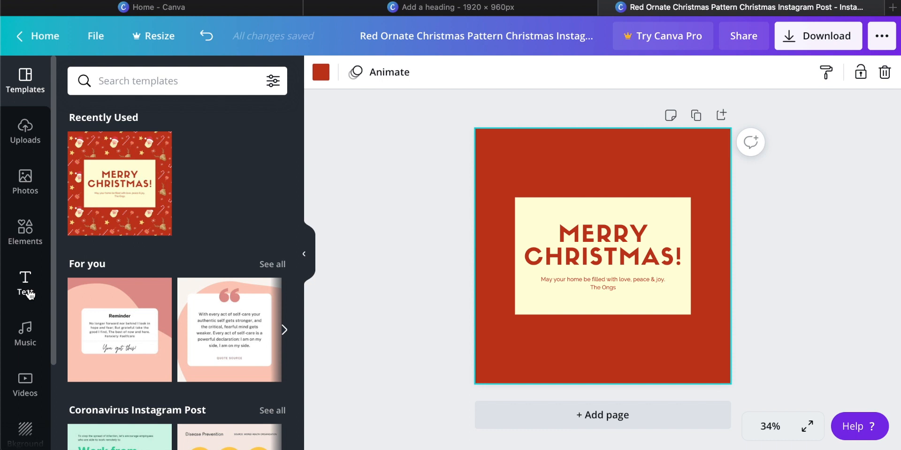
scroll(29, 295, "down", 2)
scroll(30, 294, "down", 2)
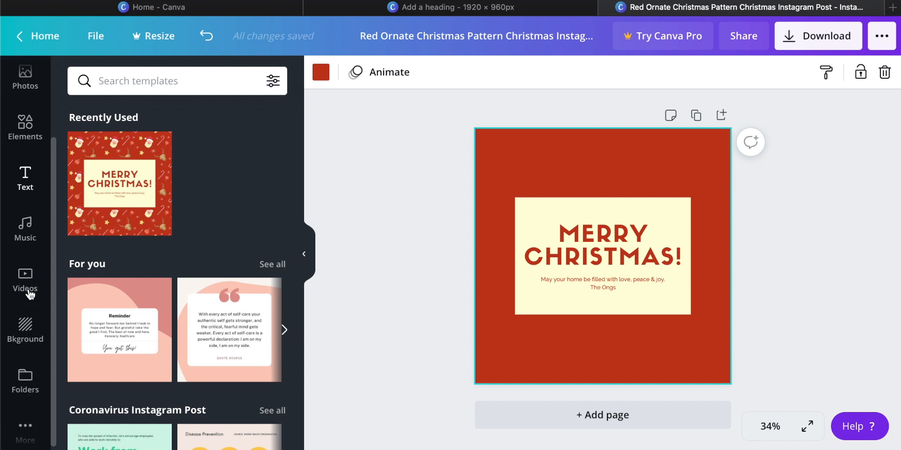
left_click(23, 321)
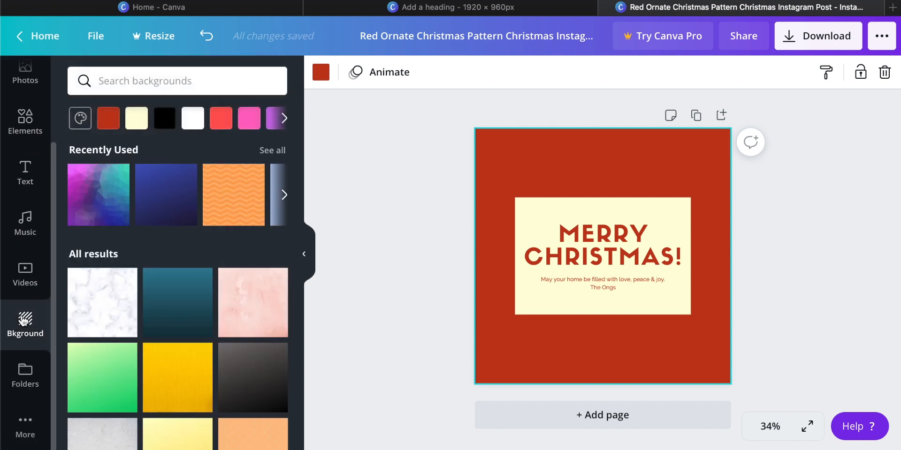
scroll(179, 232, "down", 5)
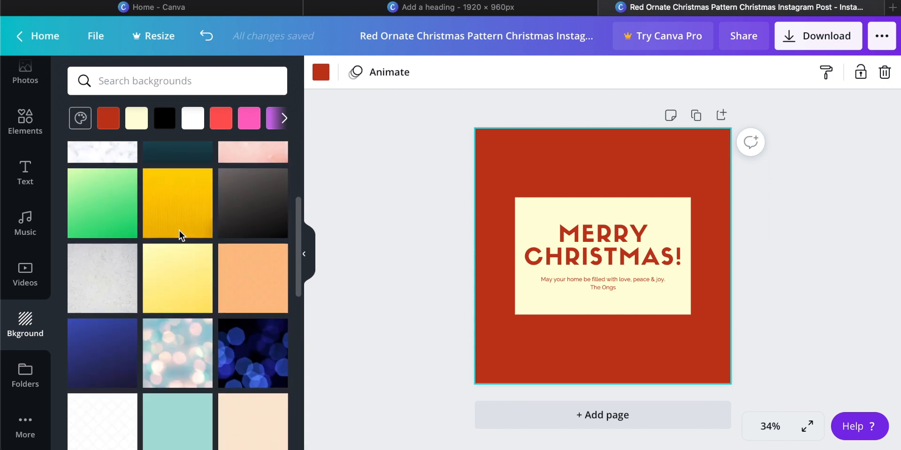
scroll(181, 236, "up", 5)
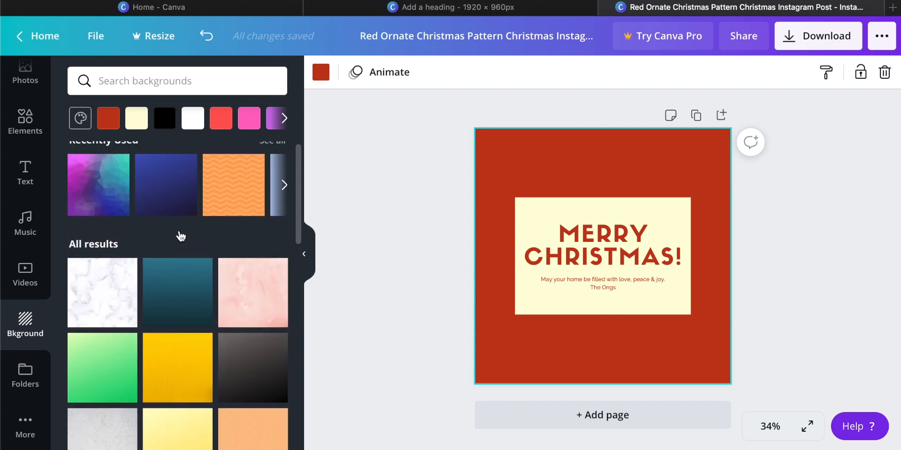
left_click(170, 201)
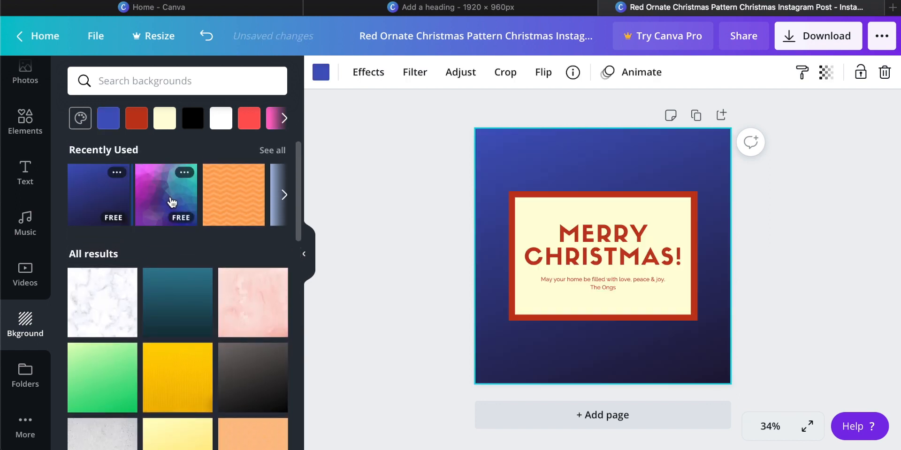
left_click(171, 201)
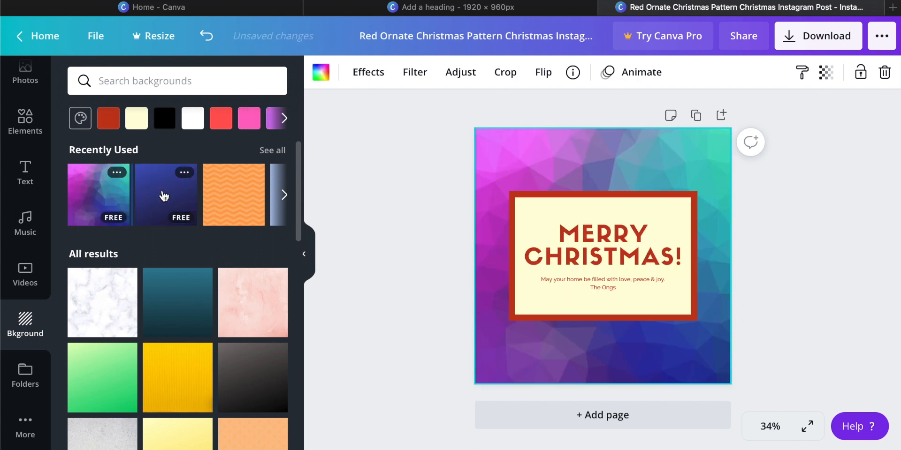
- Try solid cream as the page background, return it to solid red and open the background colour palette
left_click(108, 118)
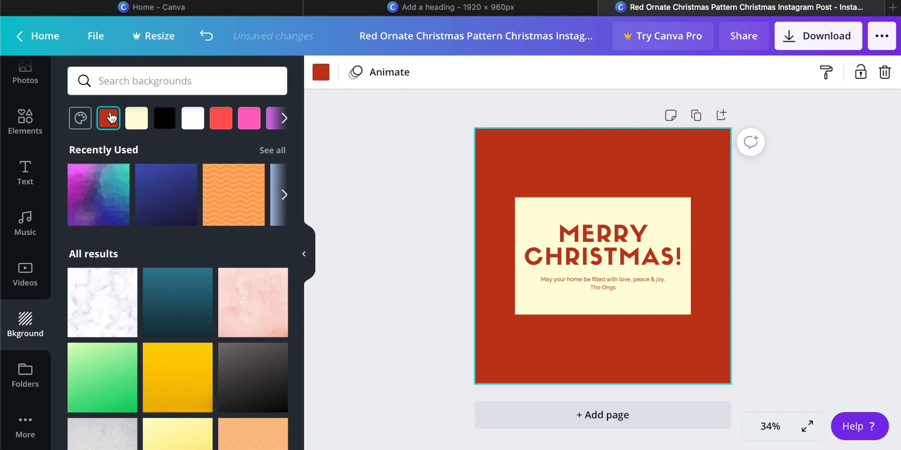
left_click(136, 118)
left_click(107, 117)
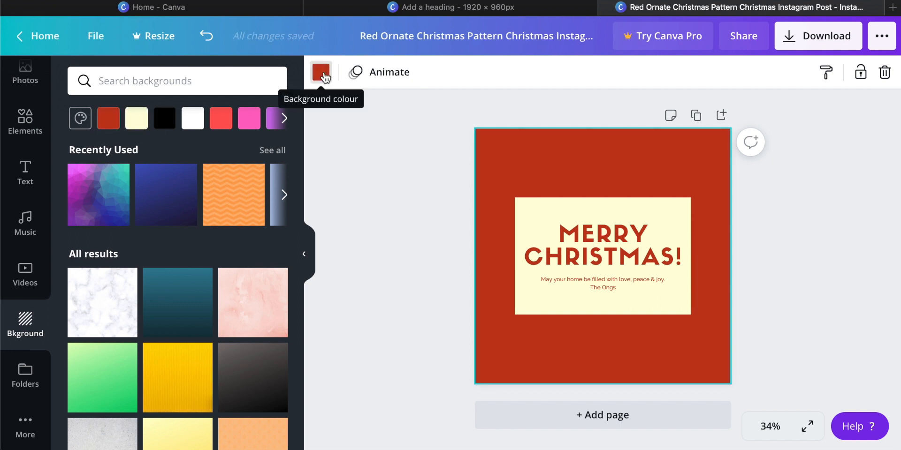
left_click(322, 74)
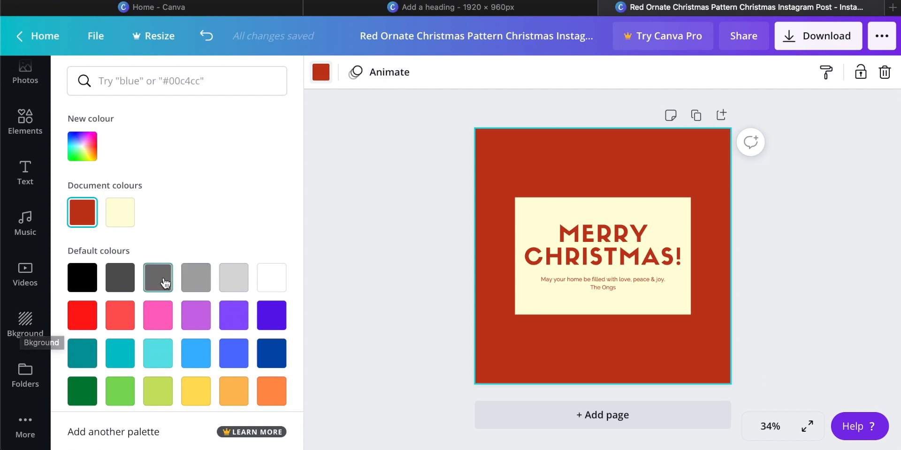
- Add a circle from the Shapes collection of the elements library to the page
scroll(23, 331, "up", 1)
scroll(23, 332, "up", 3)
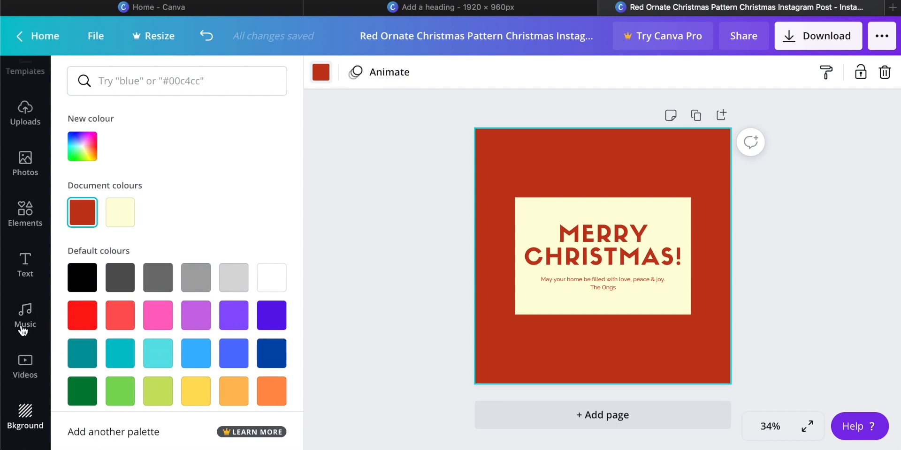
left_click(25, 227)
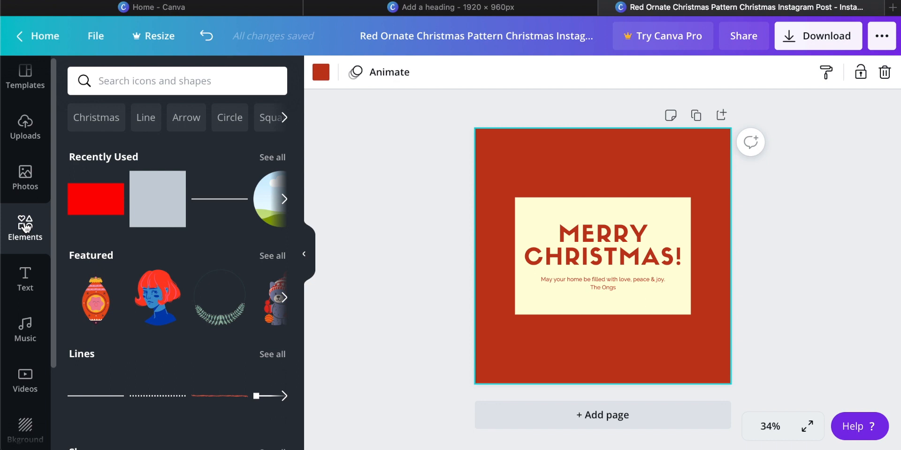
scroll(185, 230, "down", 1)
scroll(185, 229, "up", 1)
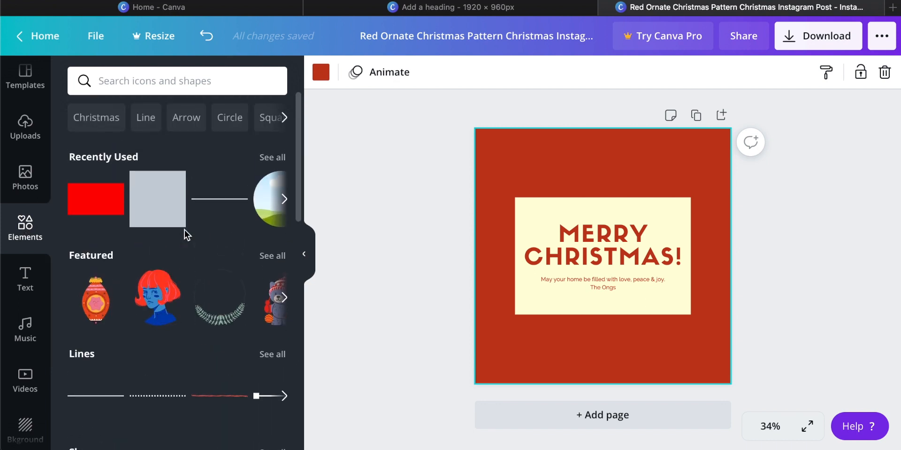
scroll(184, 234, "down", 1)
scroll(184, 234, "down", 3)
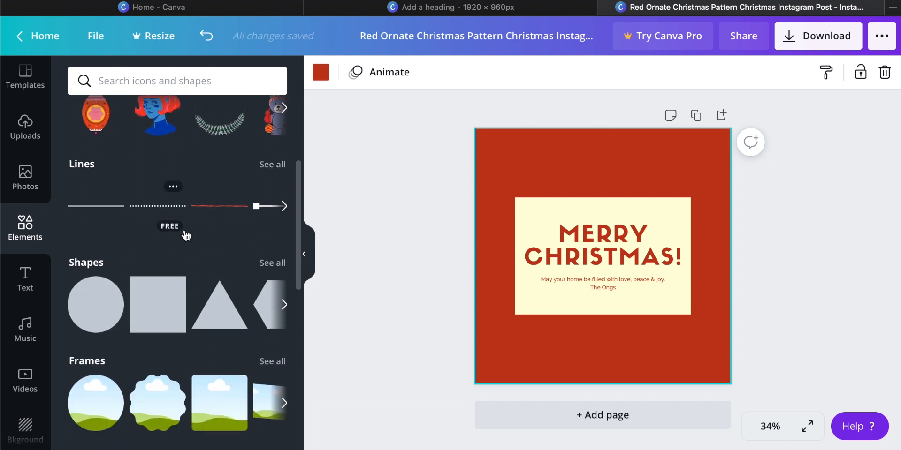
scroll(186, 235, "down", 1)
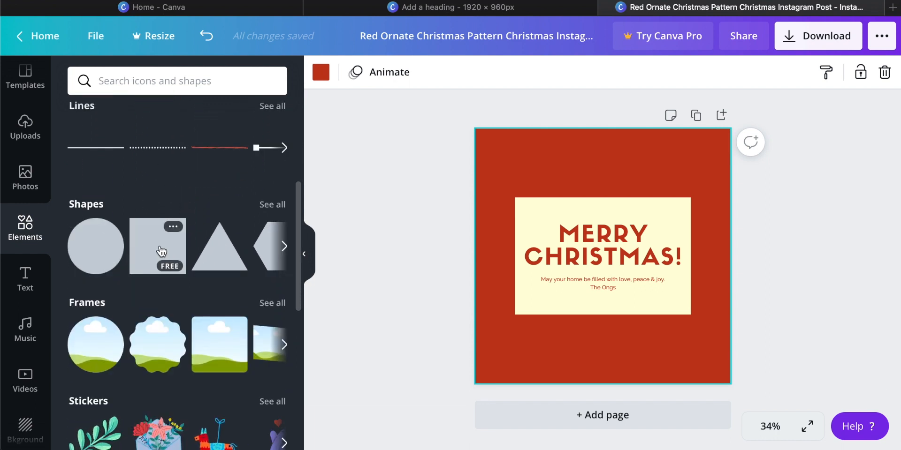
left_click(100, 246)
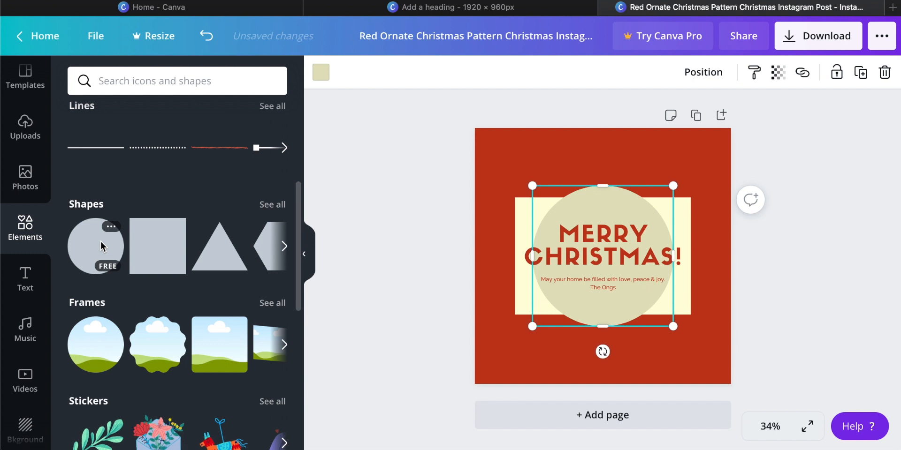
- Shrink the circle and place it near the page's upper-left corner, slightly inset from the edges
left_click_drag(617, 210, 560, 149)
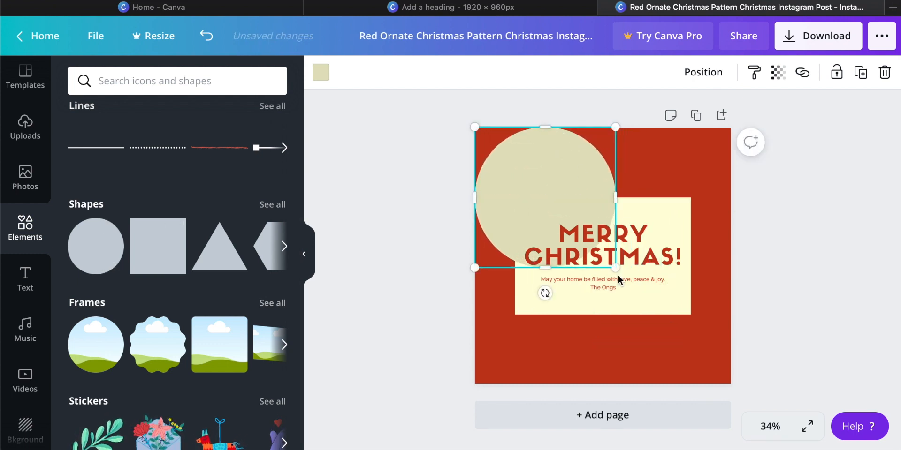
left_click_drag(616, 269, 563, 223)
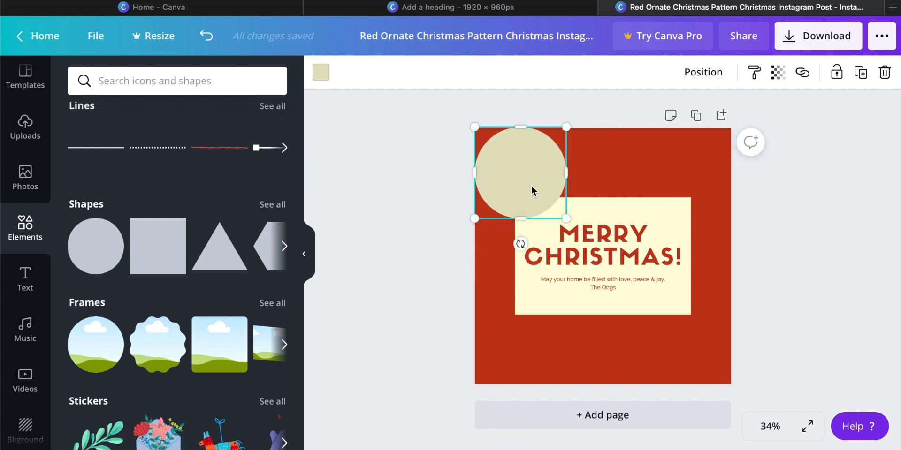
mouse_move(504, 173)
left_mouse_down()
mouse_move(527, 181)
mouse_move(513, 177)
left_mouse_up()
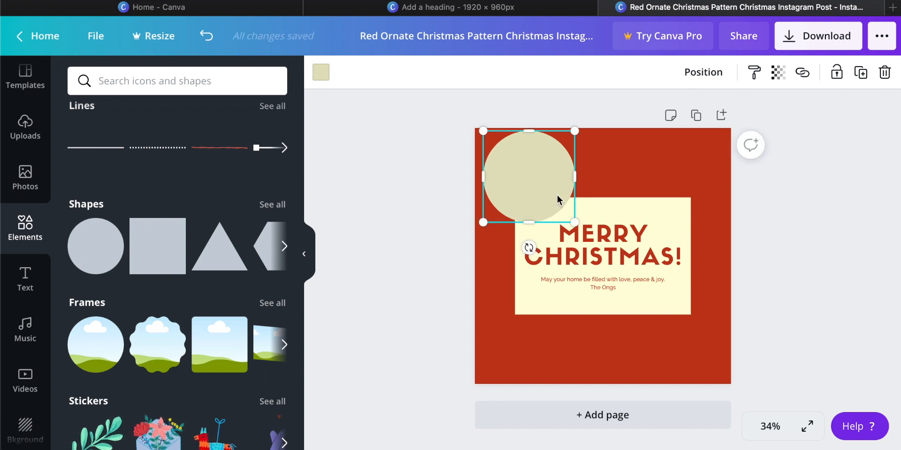
- Browse the full Shapes collection in the elements library
left_click(270, 206)
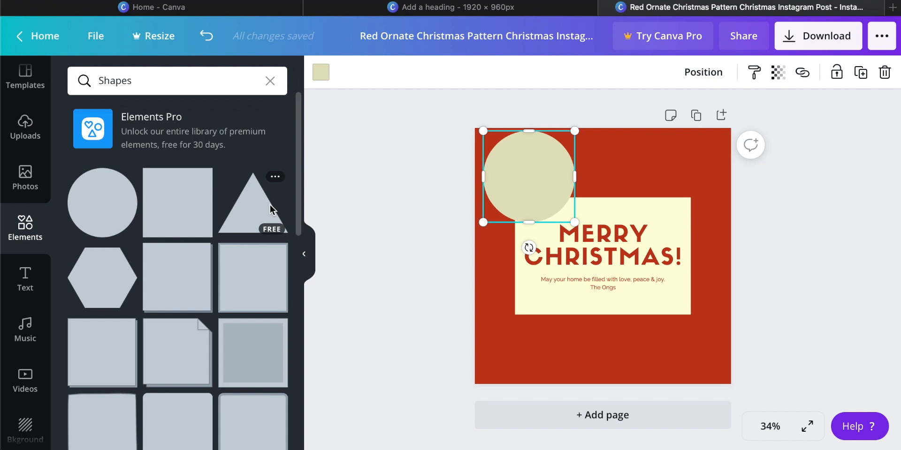
scroll(183, 231, "down", 9)
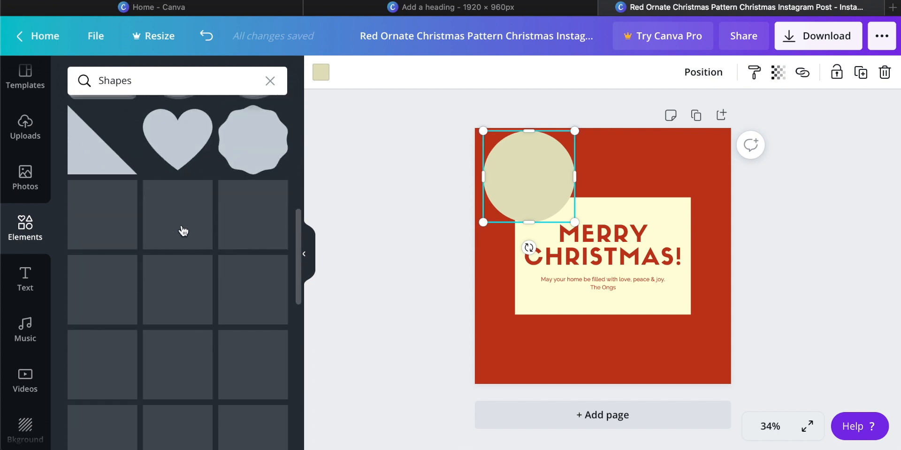
scroll(183, 231, "up", 10)
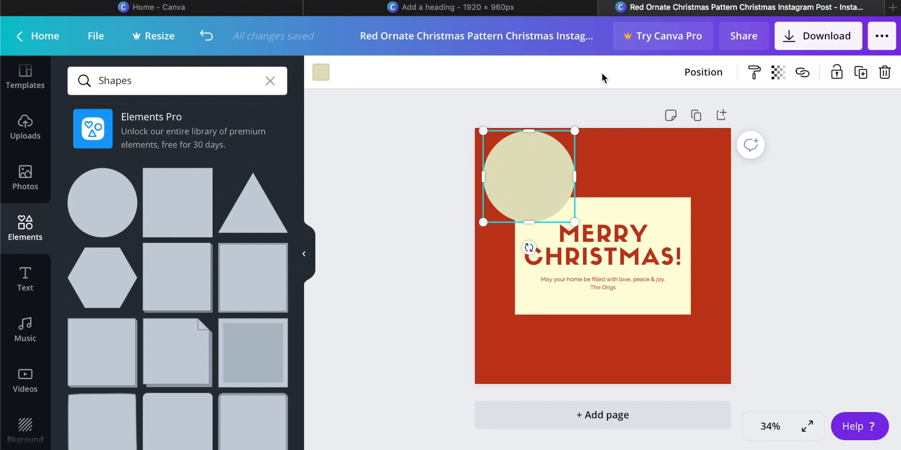
- Try red on the circle, then set its colour to the light cream document colour and return to the shapes
left_click(321, 73)
left_click(84, 208)
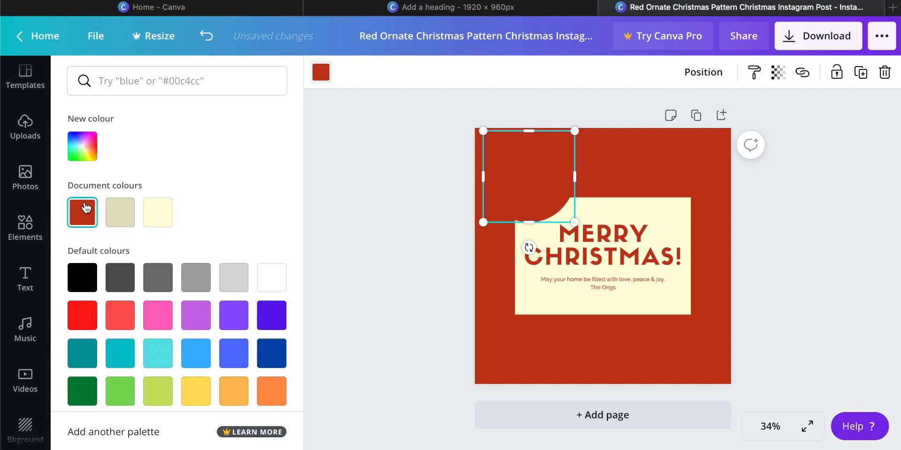
left_click(159, 218)
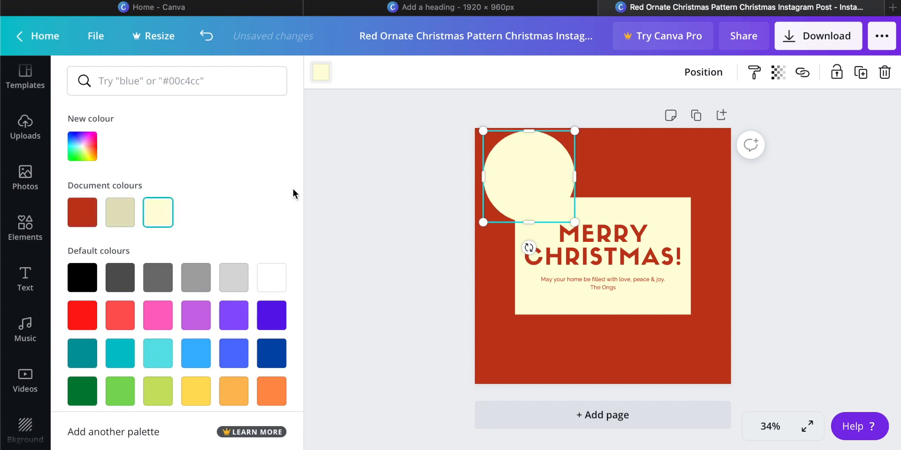
left_click(350, 179)
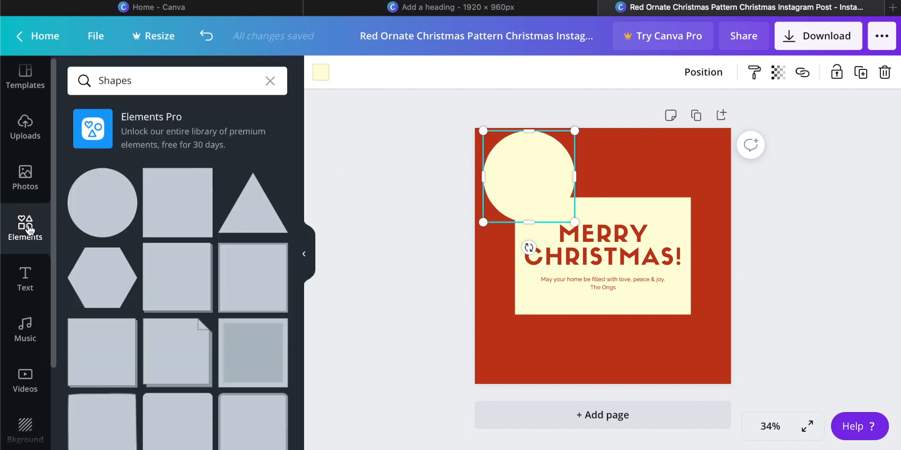
- Add the piñata sticker from the elements library to the page, shrink it and place it near the page's upper-right corner
left_click(29, 230)
scroll(185, 221, "down", 3)
scroll(185, 221, "down", 3)
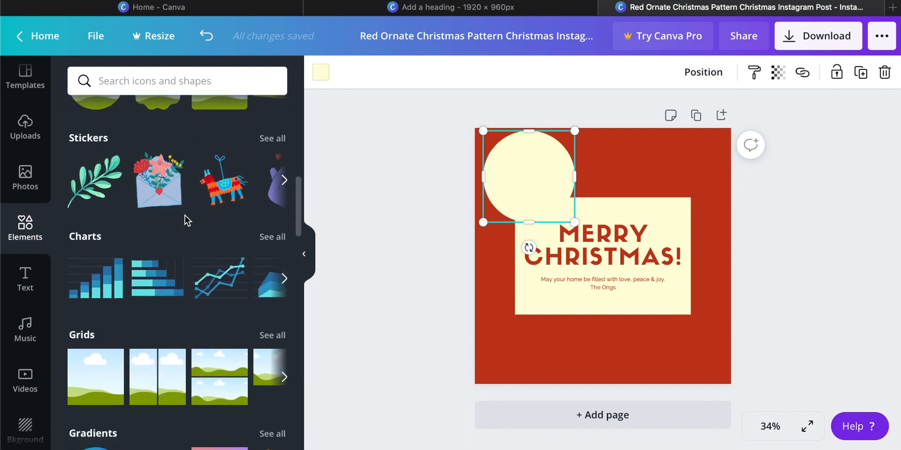
left_click(208, 183)
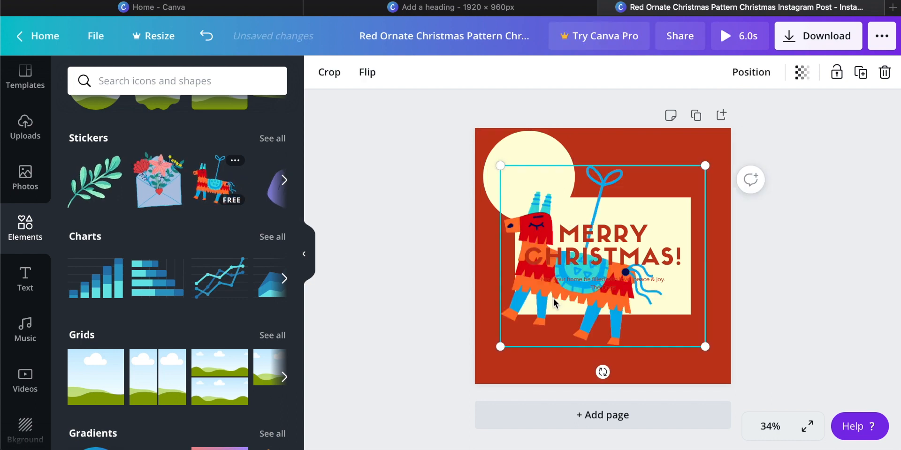
left_click_drag(705, 347, 592, 278)
left_click_drag(530, 216, 646, 195)
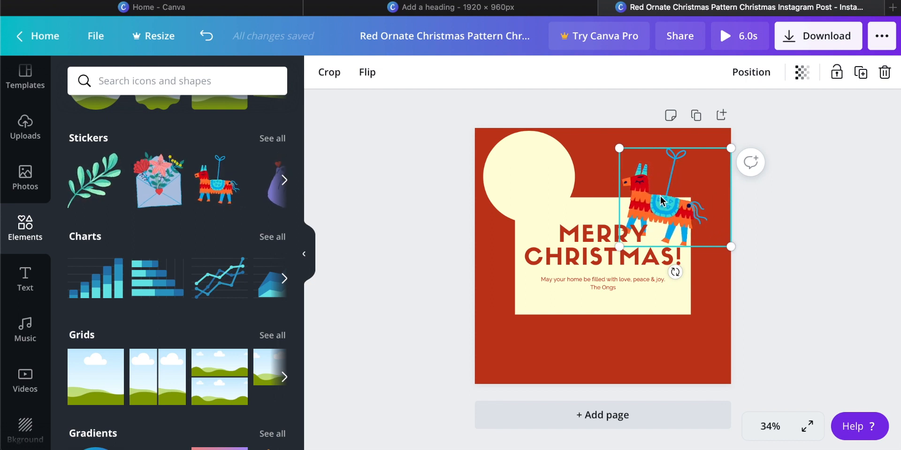
left_click(675, 216)
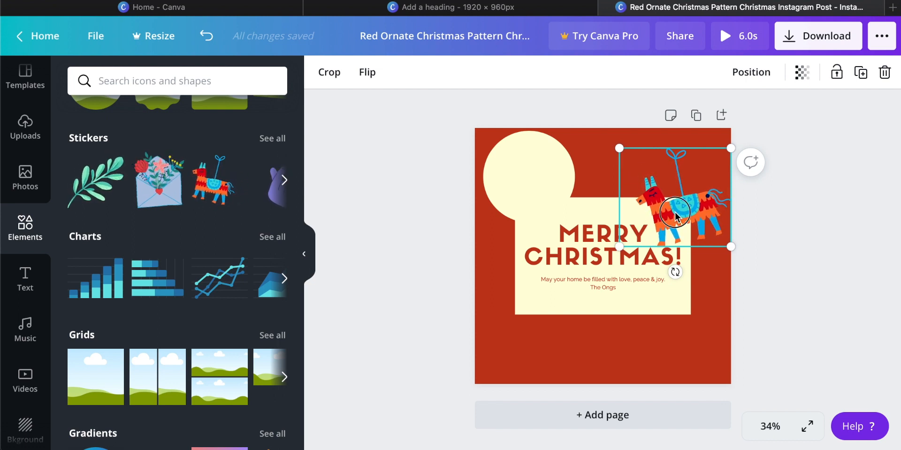
- Delete the piñata sticker and the cream circle from the Christmas design
key("Delete")
left_click(534, 200)
key("Delete")
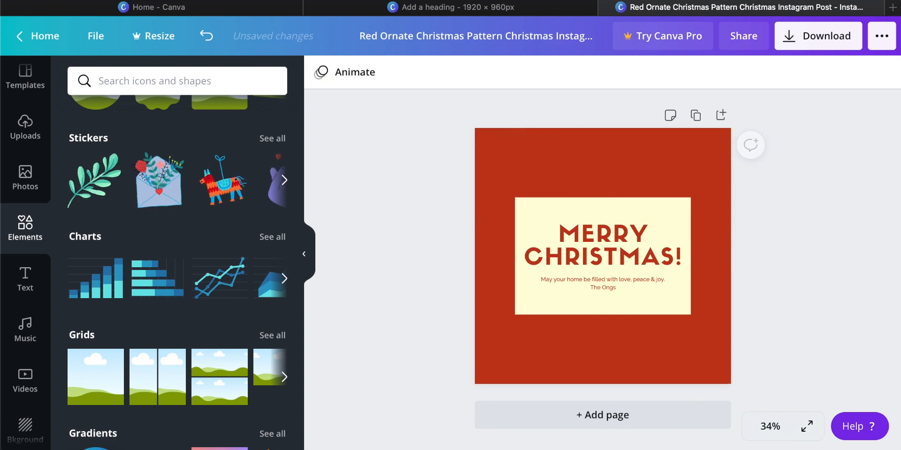
- Browse the element categories, search the elements library for "fall", look over the results and clear the search
scroll(172, 245, "down", 3)
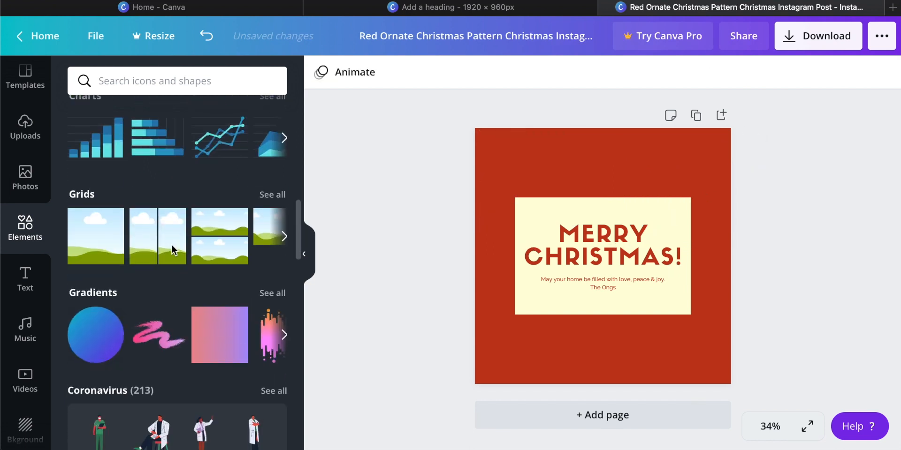
scroll(172, 246, "down", 6)
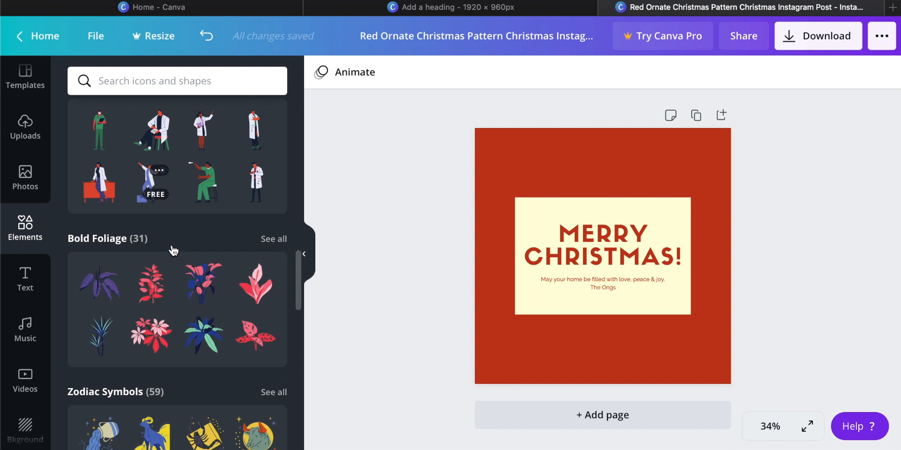
scroll(173, 251, "down", 2)
left_click(160, 81)
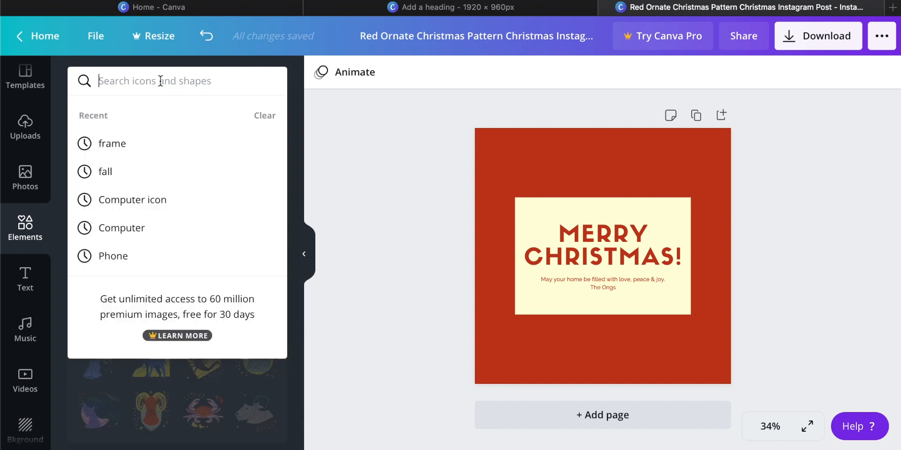
type("fal")
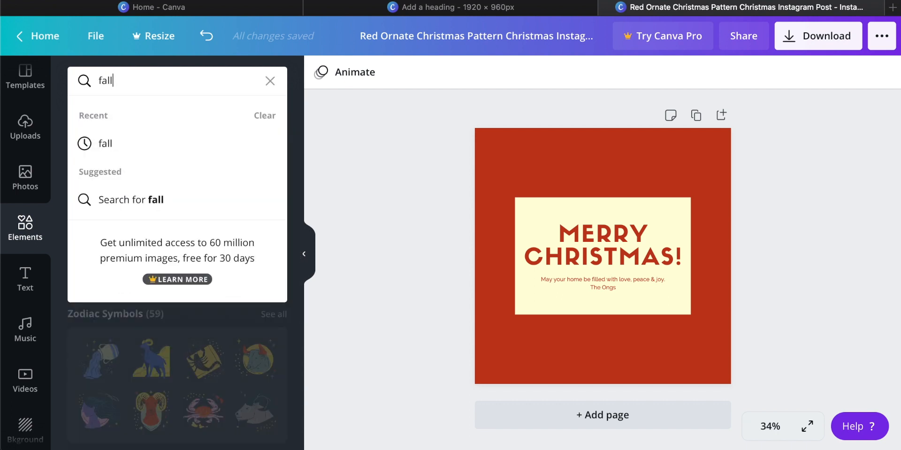
type("l")
key("Return")
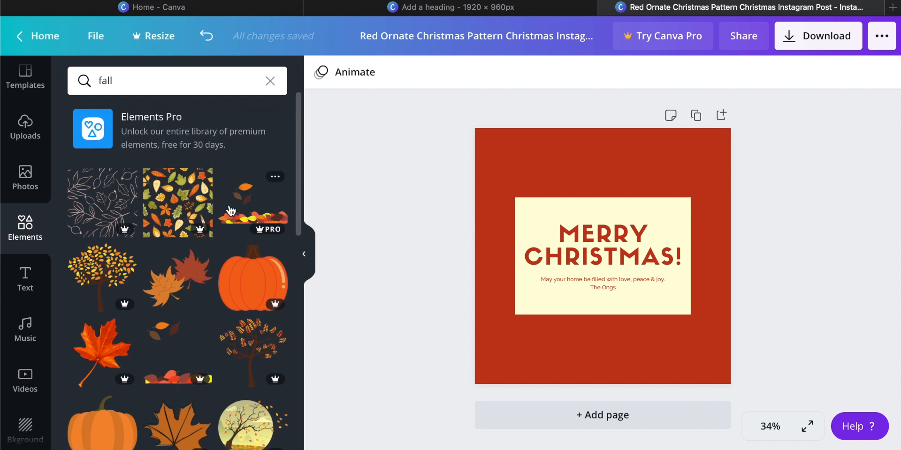
scroll(276, 186, "down", 1)
left_click_drag(300, 173, 296, 138)
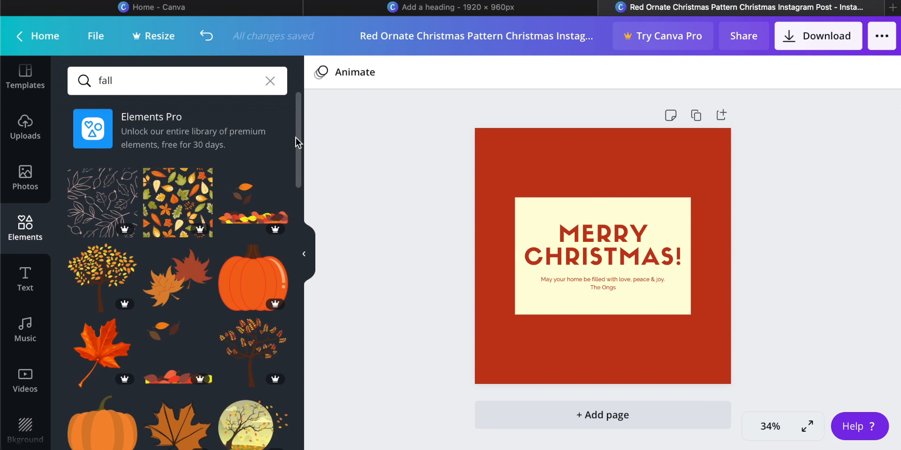
left_click(271, 82)
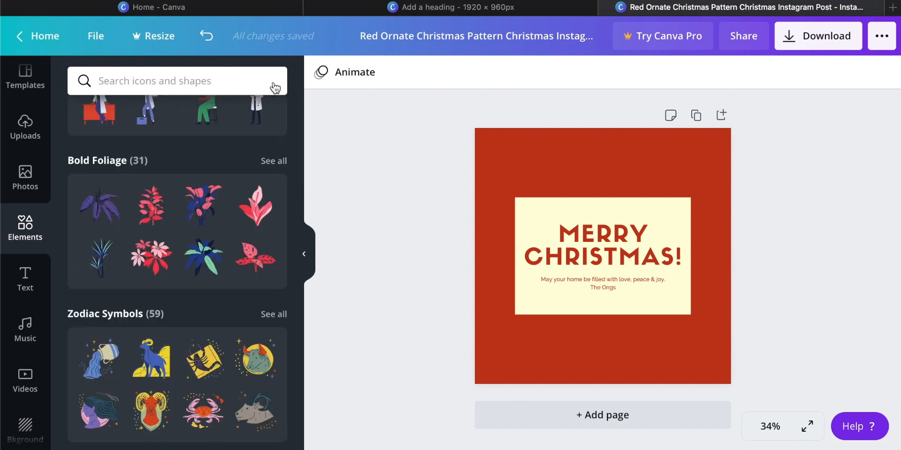
- Switch to the 1920 × 960 px design and delete its background video and the MY and SELFIE texts
left_click(466, 9)
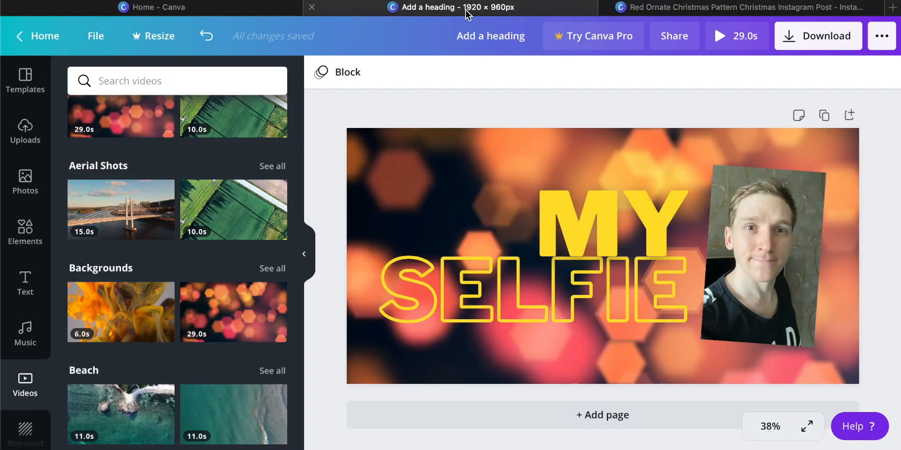
left_click(427, 154)
key("Delete")
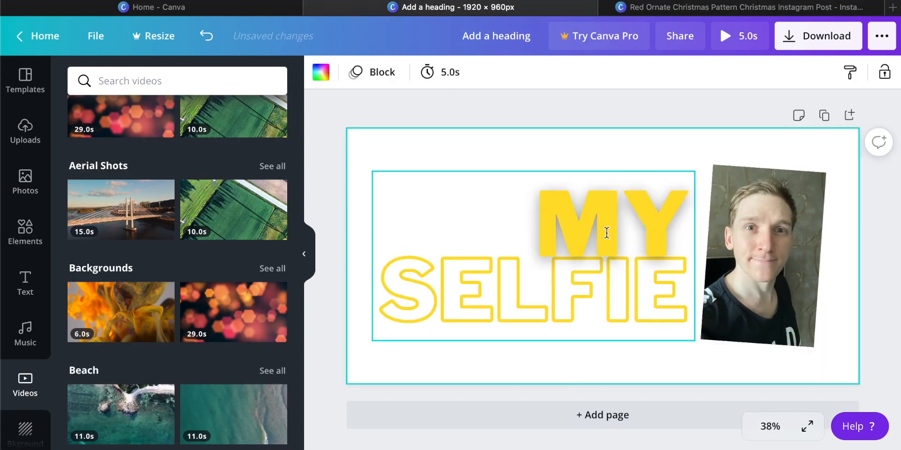
left_click(625, 228)
key("Delete")
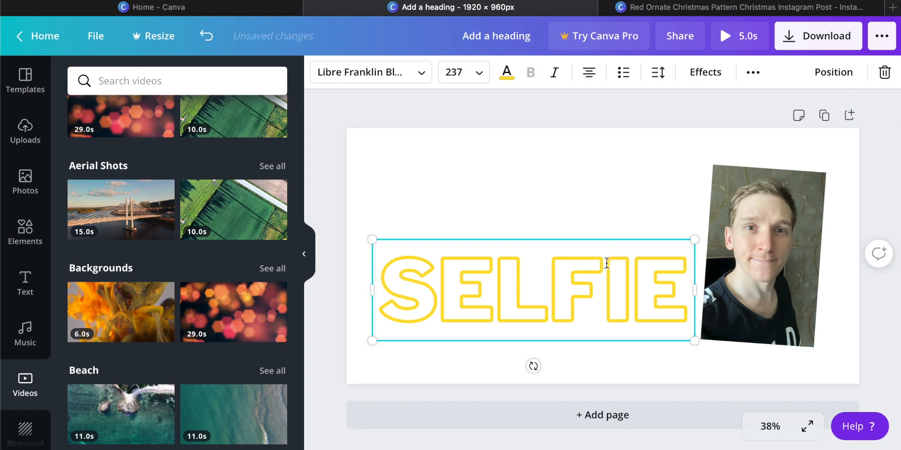
left_click(598, 275)
key("BackSpace")
key("Delete")
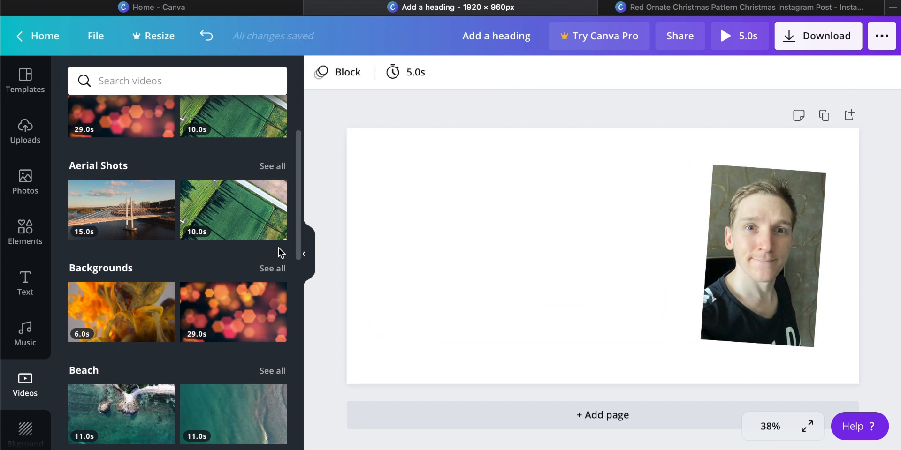
- Browse the full Grids collection in the elements library
left_click(28, 232)
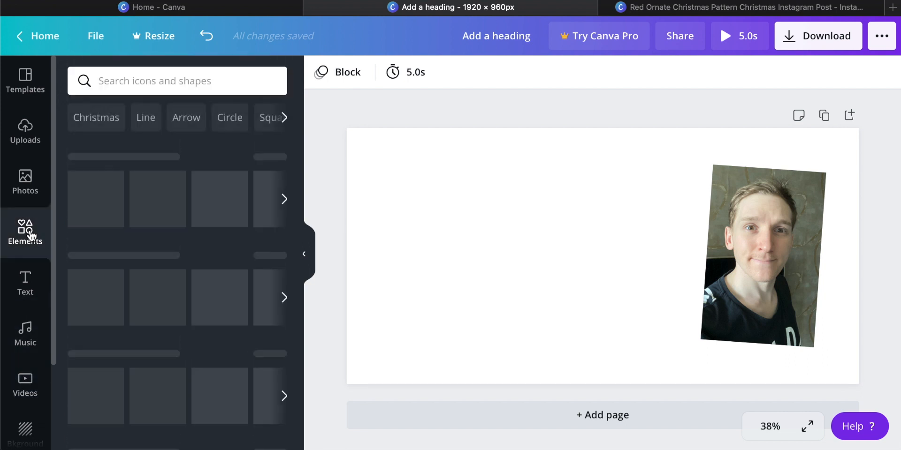
scroll(200, 215, "down", 5)
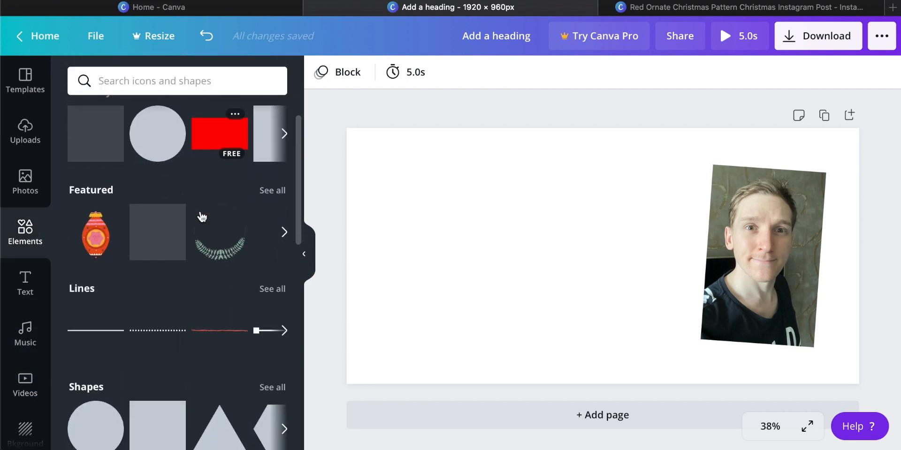
scroll(202, 216, "down", 8)
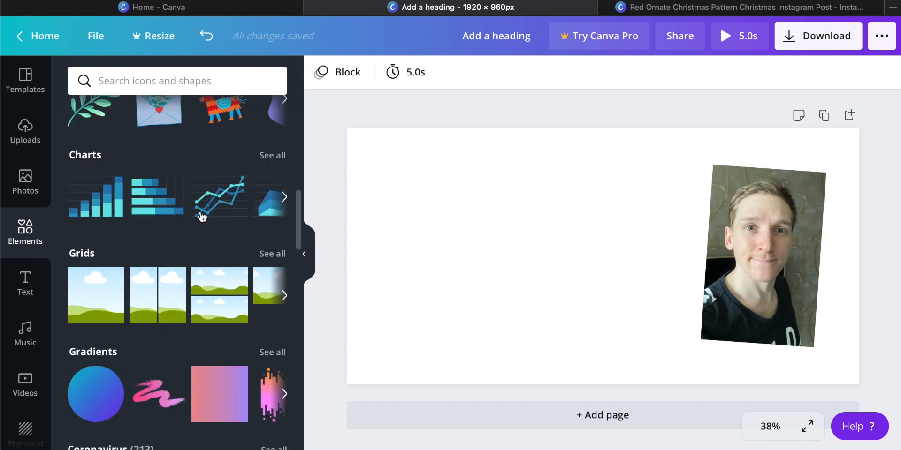
left_click(270, 254)
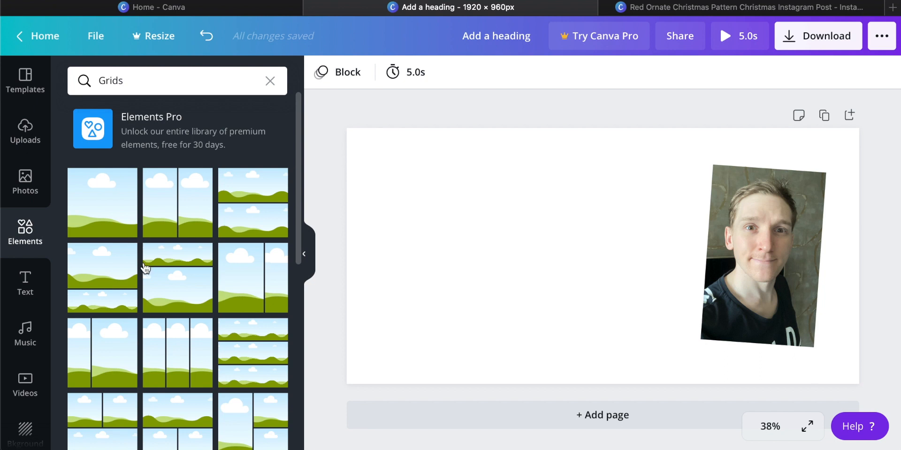
scroll(146, 269, "down", 2)
scroll(171, 246, "down", 1)
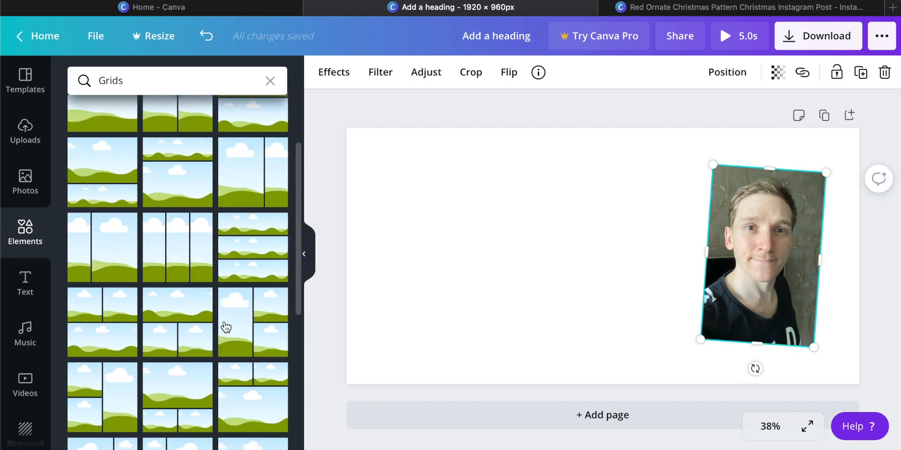
- Delete the selfie photo and fill the page with the grid of one wide cell above two smaller cells
left_click(773, 260)
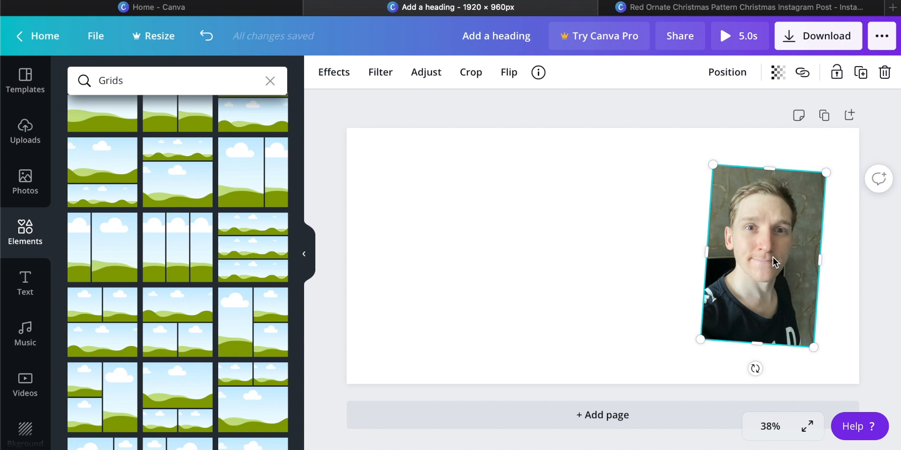
key("Delete")
left_click_drag(184, 307, 544, 236)
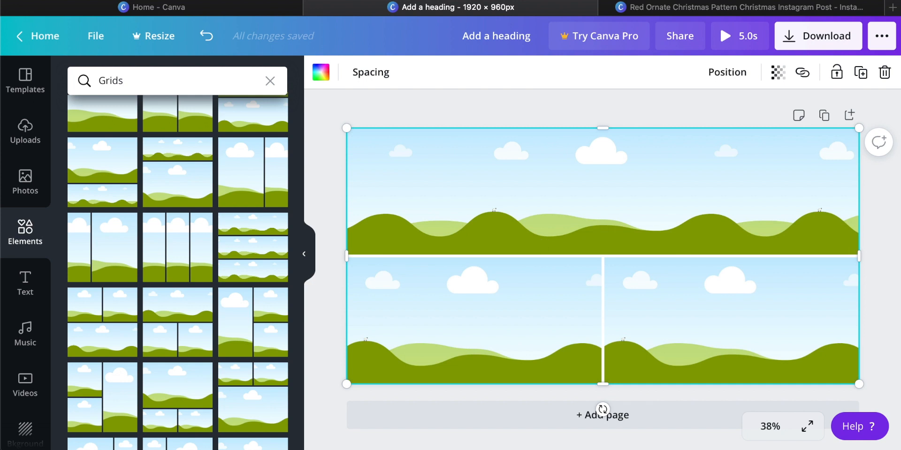
- Upload the selfie photo, place it in the grid's lower-left cell and shift the photo downwards within the cell
left_click_drag(459, 449, 501, 237)
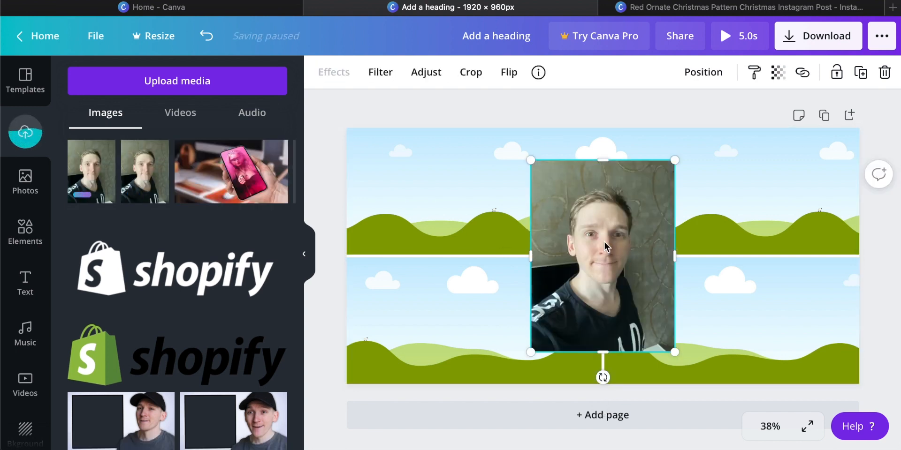
left_click_drag(604, 241, 497, 302)
double_click(470, 299)
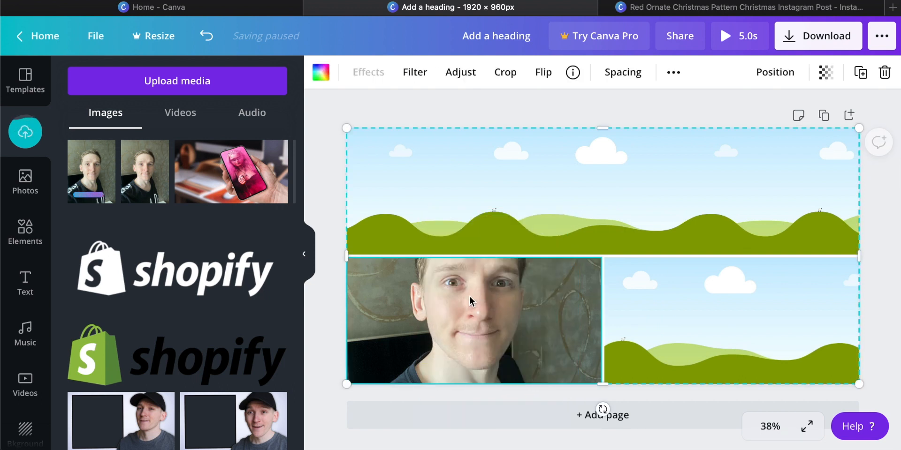
left_click_drag(470, 298, 459, 326)
left_click(713, 191)
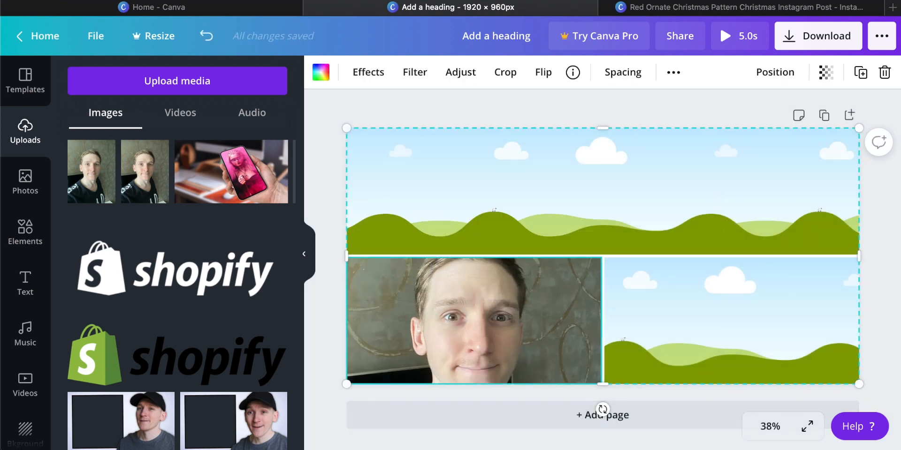
- Upload the red roses and flower bouquet photos, placing the roses in the grid's lower-right cell and the bouquet in the wide upper cell
left_click_drag(689, 312, 673, 294)
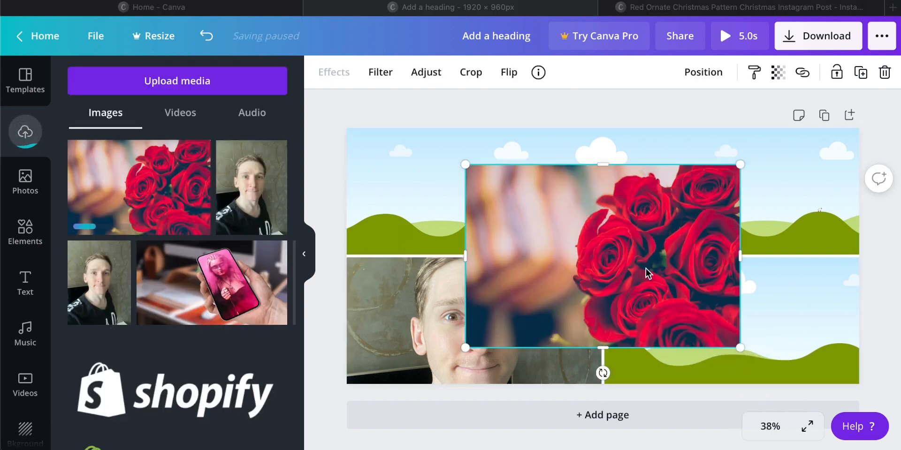
left_click(740, 335)
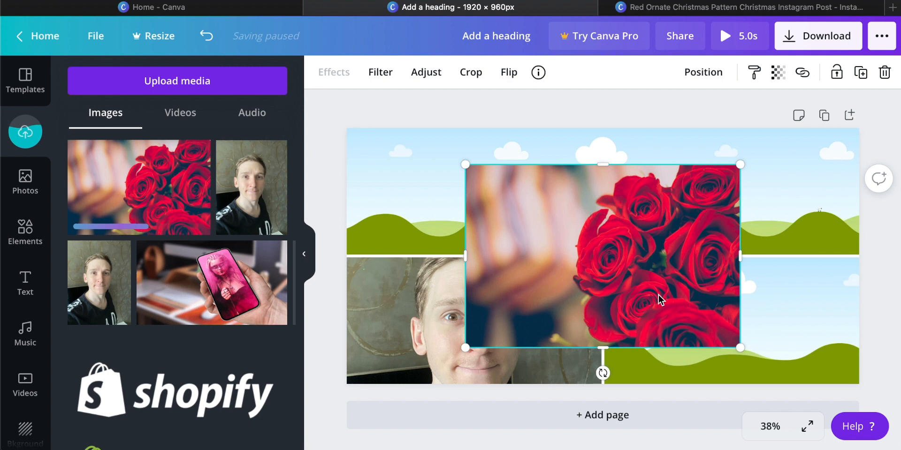
left_click_drag(612, 259, 701, 306)
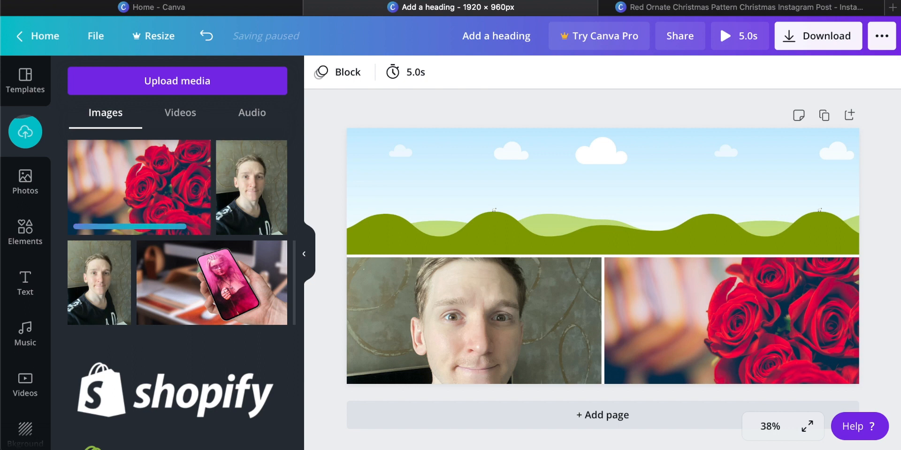
left_click_drag(674, 322, 572, 182)
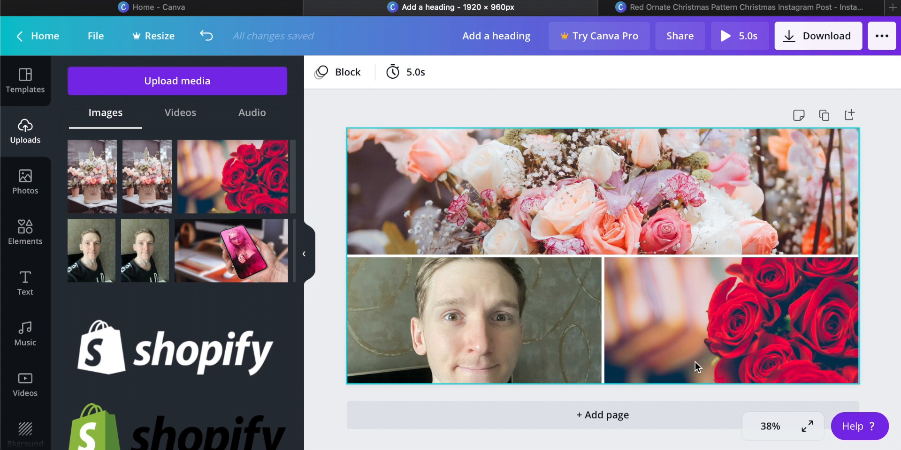
- Remove all three photos from the grid cells and delete the grid from the page
left_click(533, 340)
key("Delete")
left_click(695, 346)
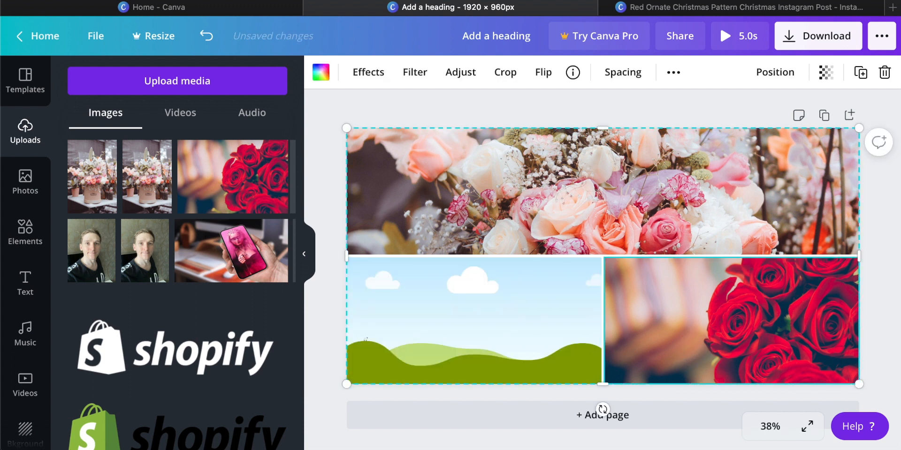
key("Delete")
left_click(637, 229)
key("Delete")
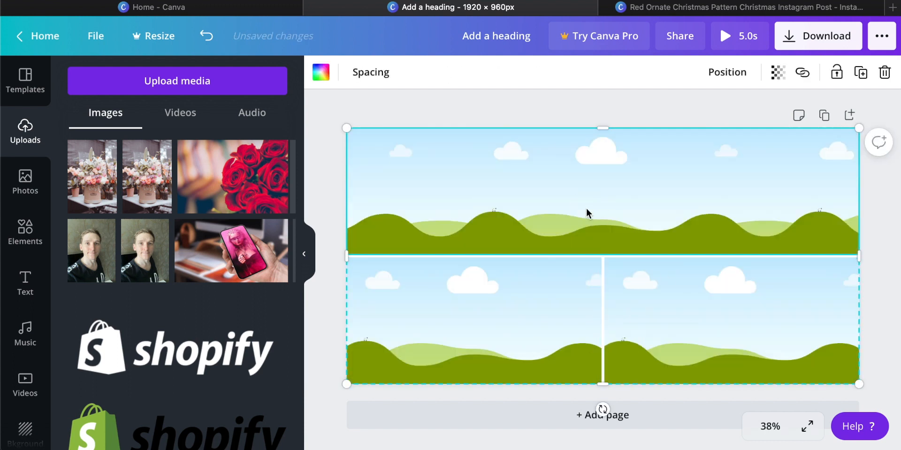
key("Delete")
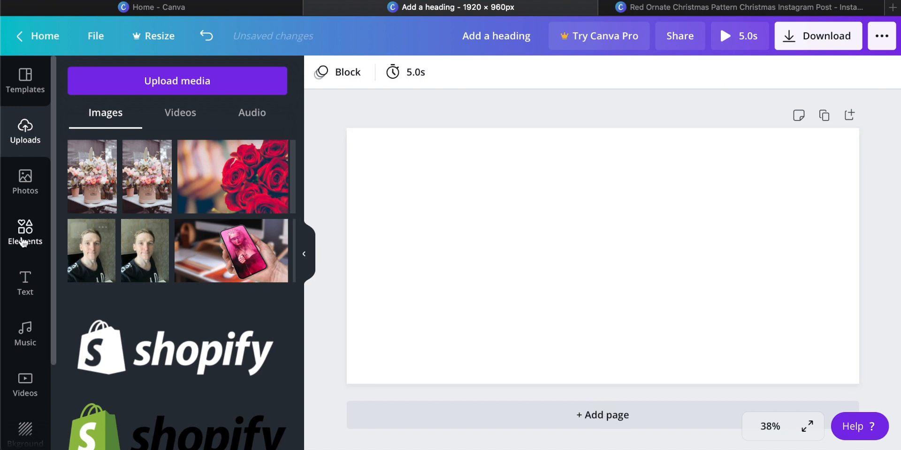
- Return to the elements library, clear the Grids search and look through the element categories
left_click(21, 237)
scroll(163, 276, "up", 3)
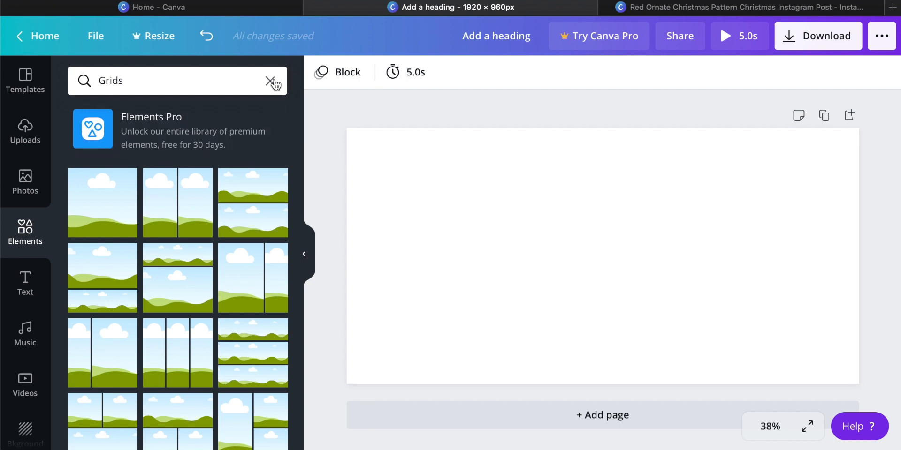
left_click(270, 82)
scroll(147, 283, "up", 4)
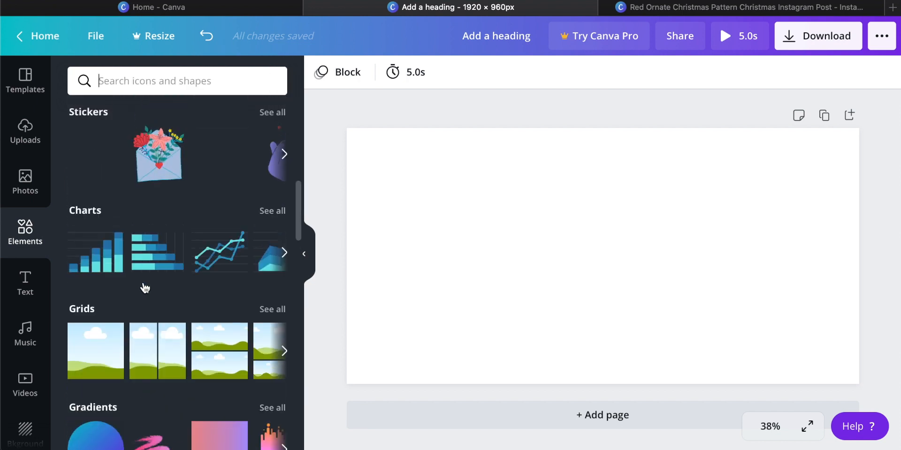
- Add the circular frame from the full Frames collection to the page, enlarge it and move it to the page's upper-left corner
scroll(144, 287, "up", 2)
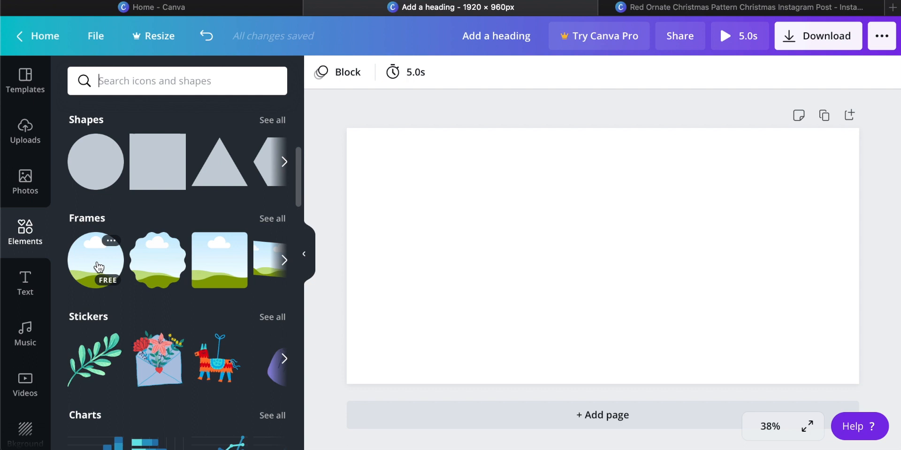
left_click(276, 220)
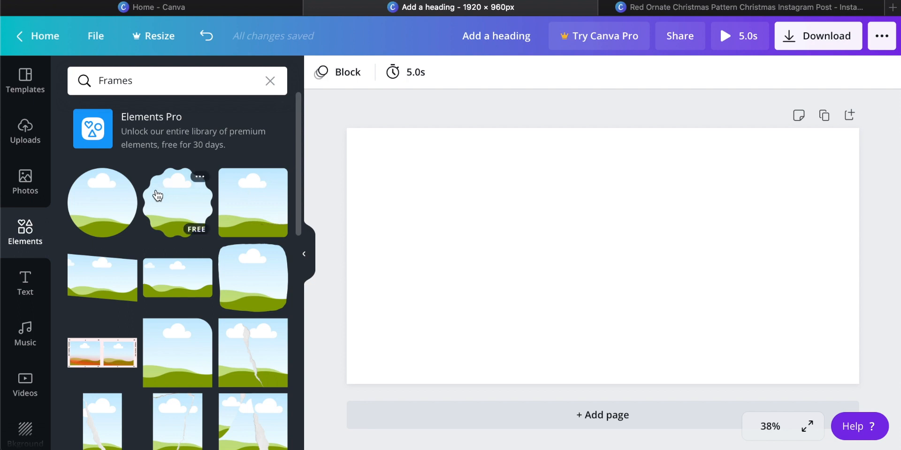
left_click_drag(100, 203, 470, 219)
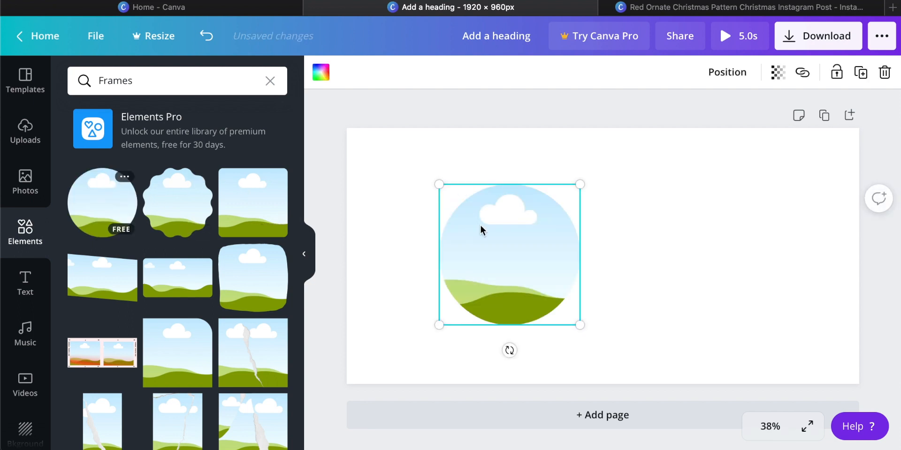
left_click_drag(581, 323, 608, 352)
left_click_drag(519, 255, 438, 210)
left_click(573, 227)
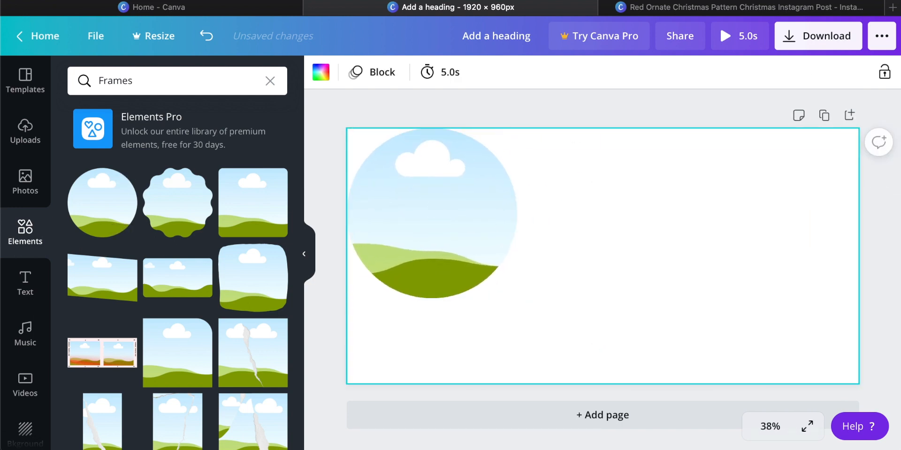
- Upload the selfie photo to the page and place it inside the circular frame
left_click_drag(537, 268, 567, 218)
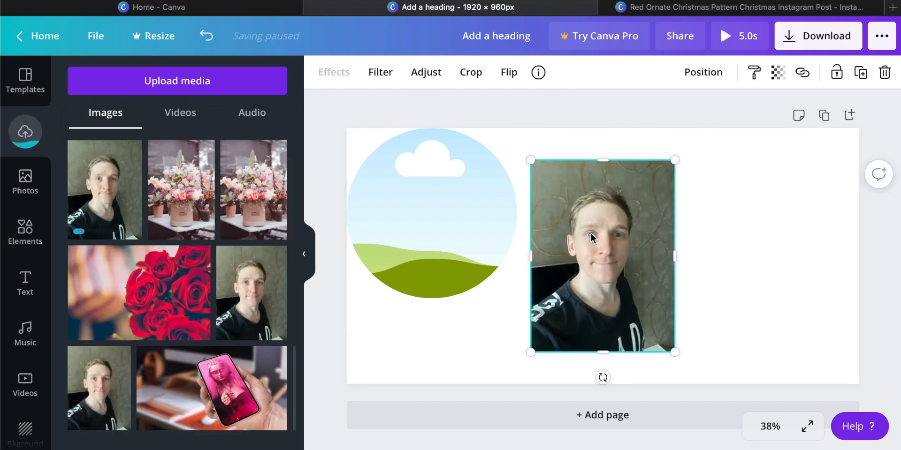
left_click(598, 236)
left_click_drag(579, 234, 446, 214)
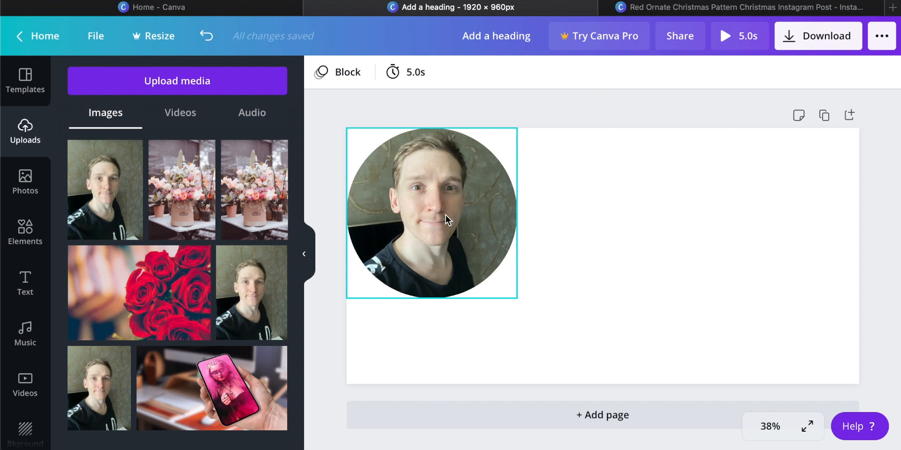
- Add a smaller red roses photo beside the circular selfie and move the selfie toward the middle of the page
left_click_drag(170, 291, 663, 233)
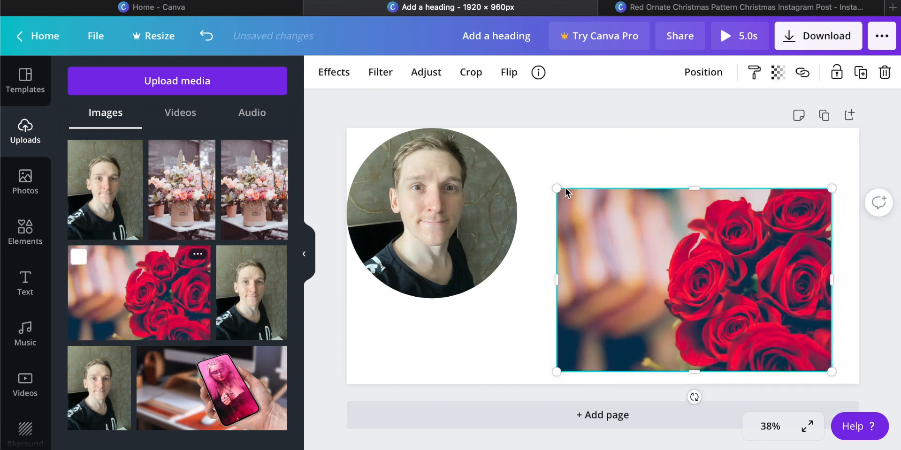
left_click_drag(557, 188, 624, 229)
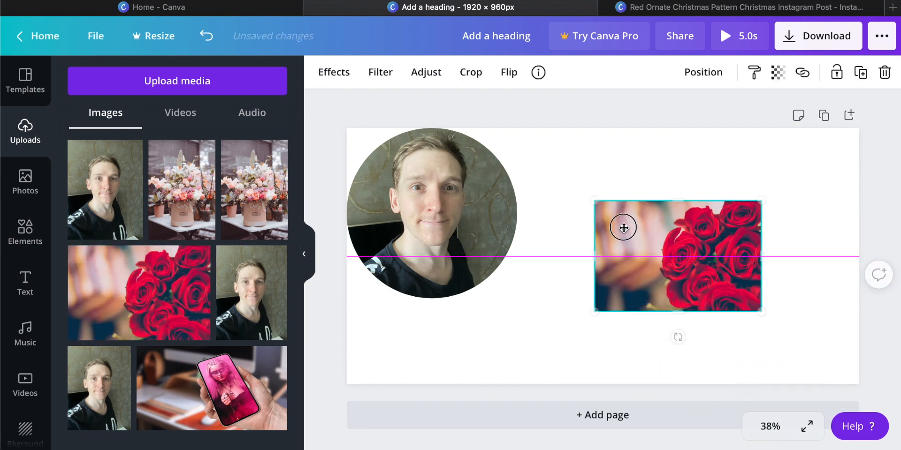
left_click_drag(424, 195, 483, 220)
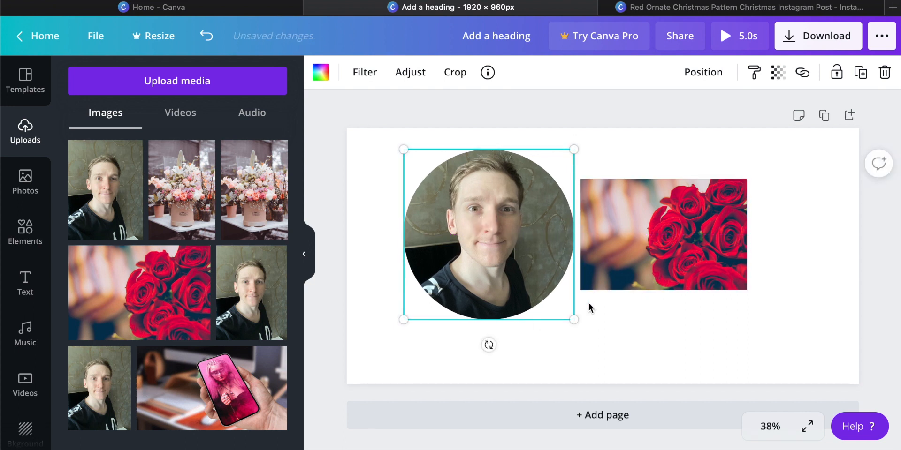
- Select the circular selfie and the roses photo together and move them to the page's upper-left corner
left_click_drag(708, 343, 518, 228)
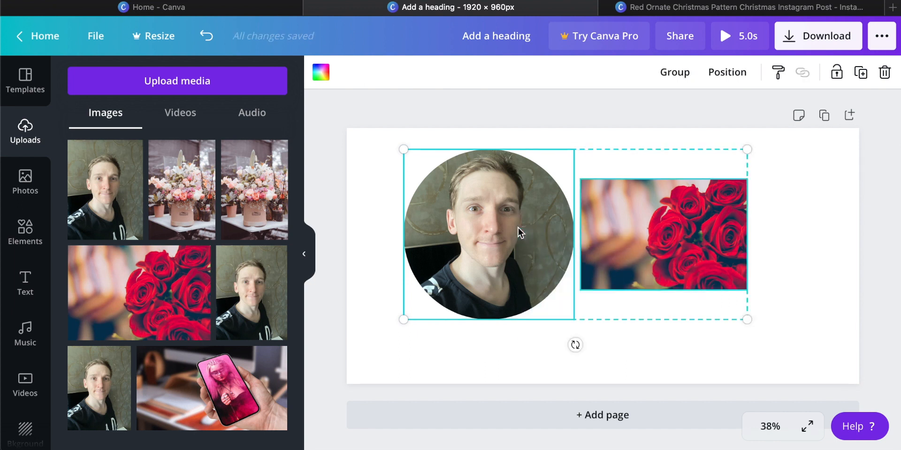
key("ctrl+z")
left_click_drag(536, 256, 483, 236)
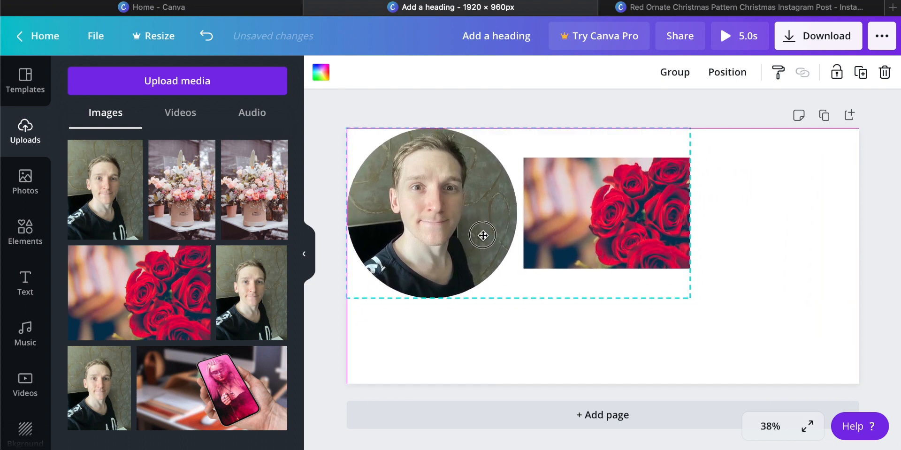
left_click(736, 248)
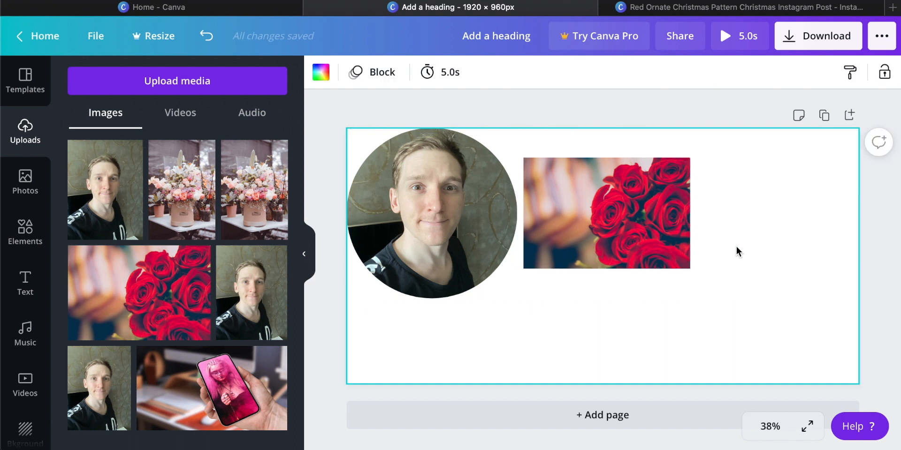
- Lock the circular selfie in its position on the page
left_click(456, 204)
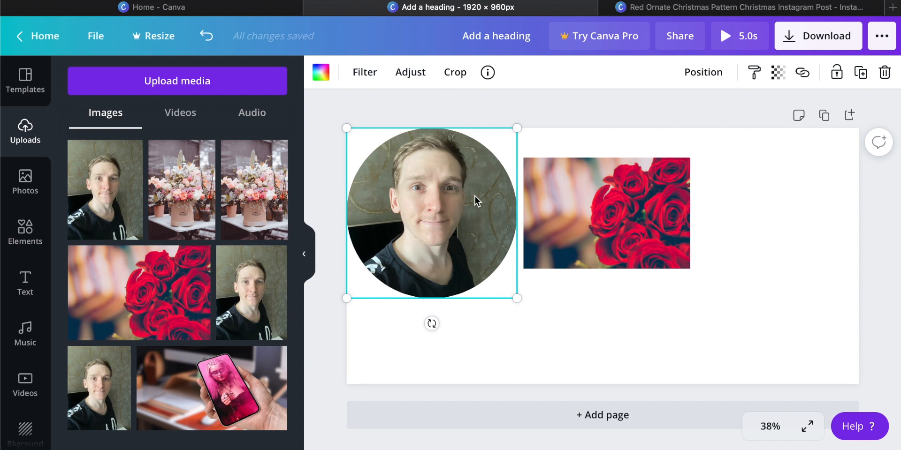
left_click(837, 75)
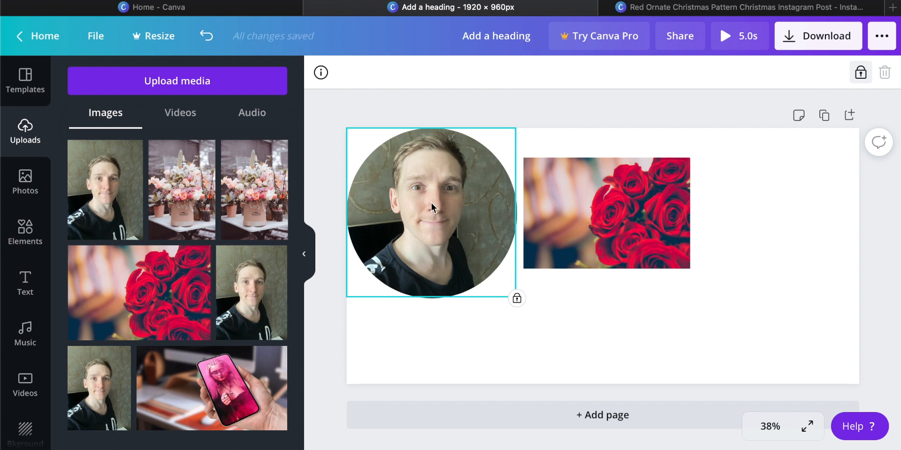
- Move the roses photo farther right and try to move the locked selfie
left_click(430, 176)
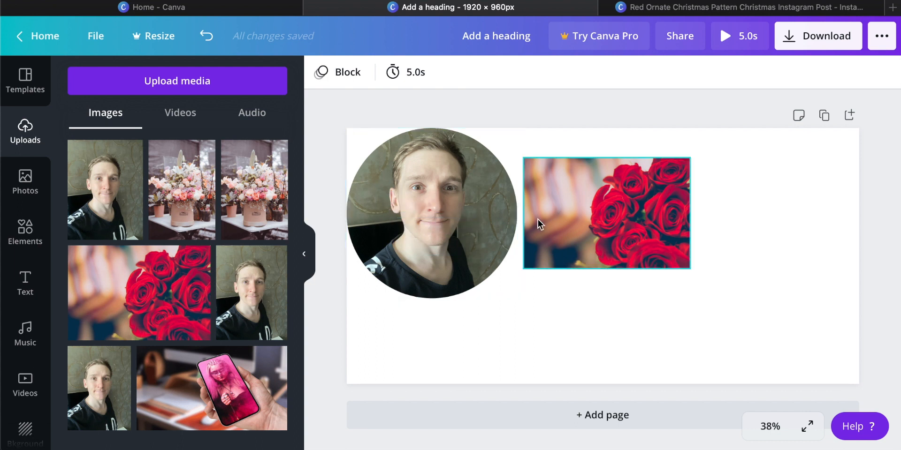
left_click_drag(539, 224, 595, 225)
left_click_drag(419, 190, 418, 215)
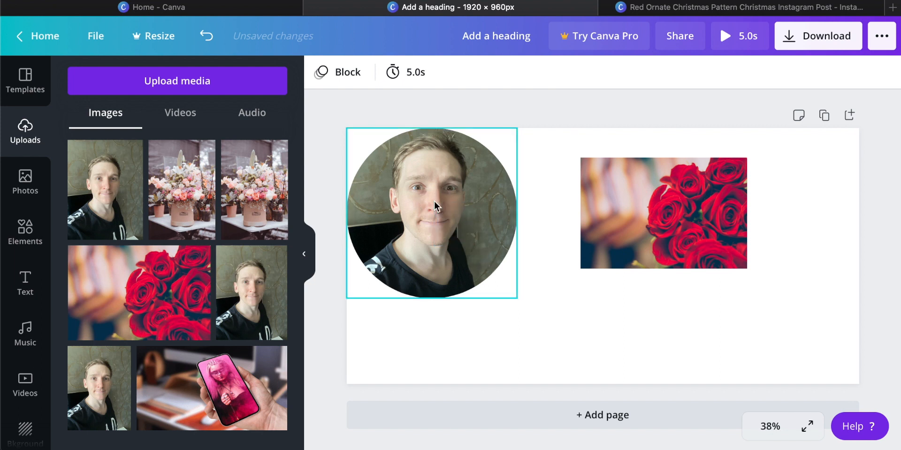
- Unlock the circular selfie so it can be edited again, and deselect it
left_click(435, 201)
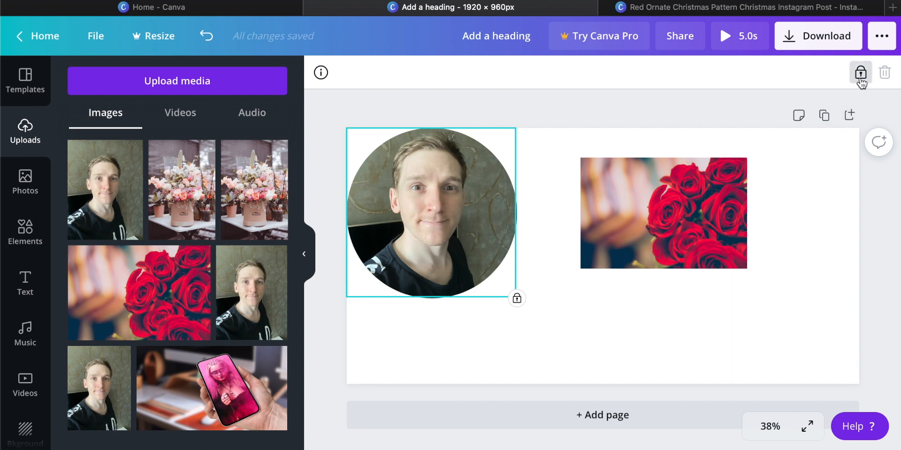
left_click(861, 73)
mouse_move(434, 207)
left_mouse_down()
mouse_move(454, 215)
mouse_move(437, 211)
left_mouse_up()
left_click(539, 234)
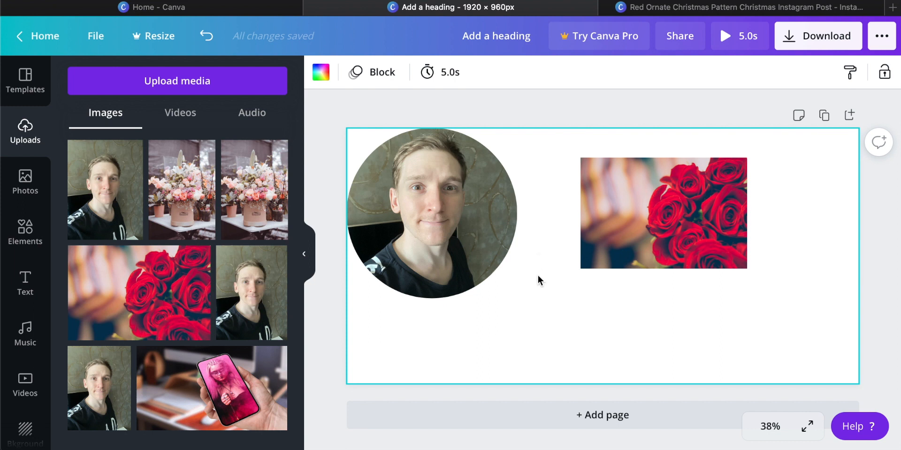
- Add a blank second page to the design and look over both pages
left_click(601, 421)
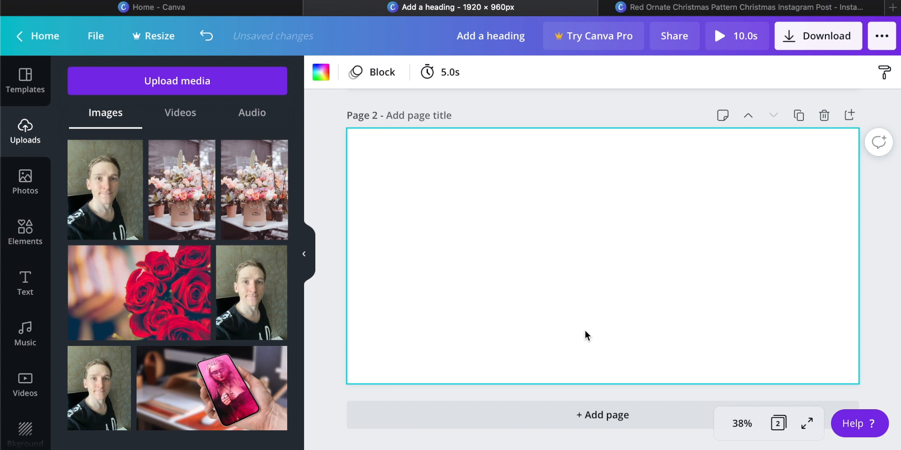
scroll(585, 330, "up", 5)
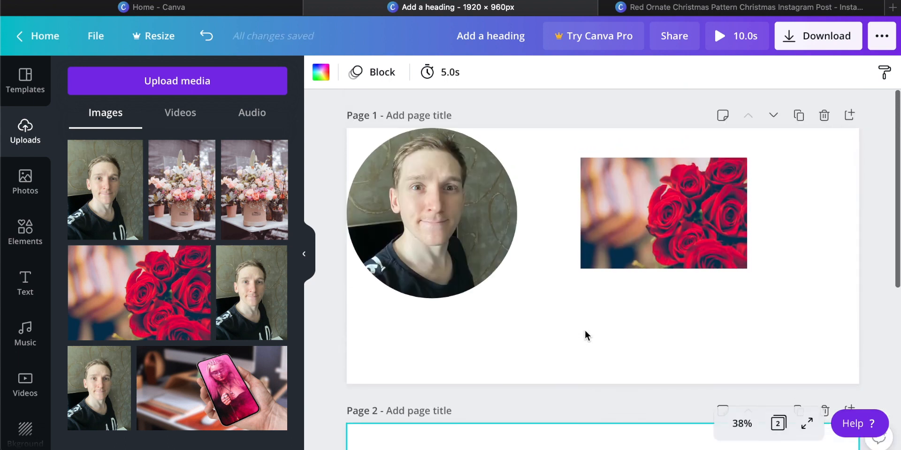
scroll(548, 303, "down", 3)
scroll(548, 303, "down", 2)
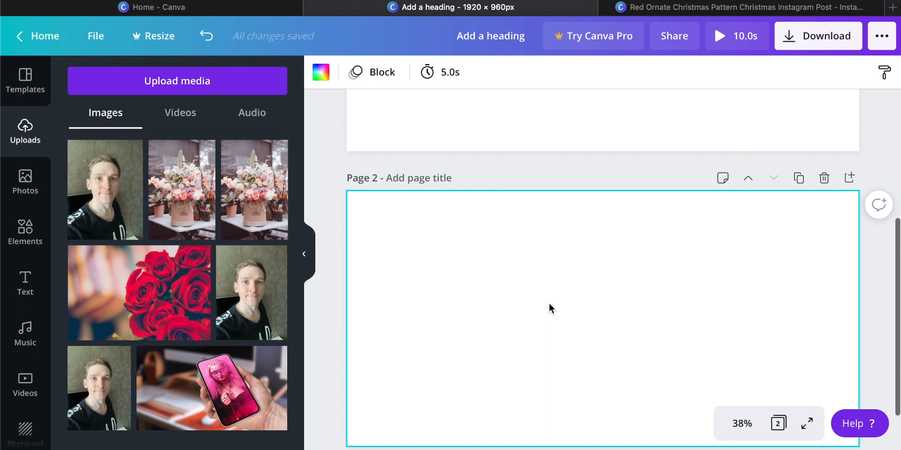
scroll(532, 382, "up", 3)
scroll(532, 386, "up", 3)
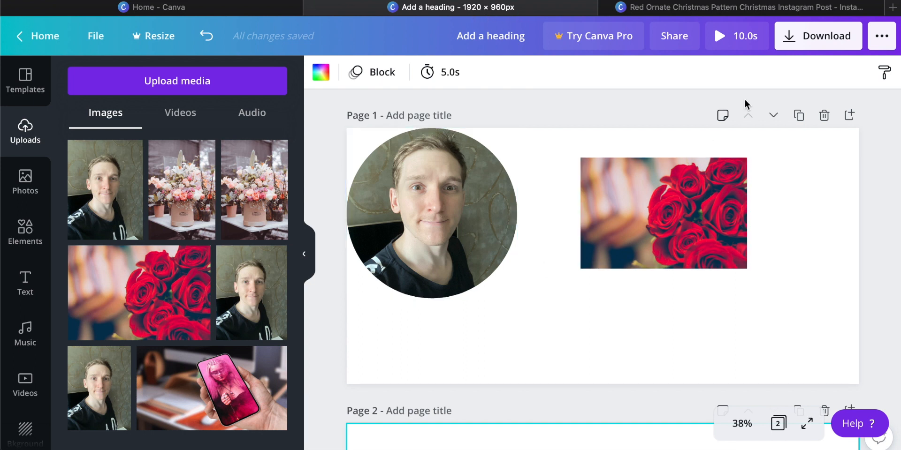
- View the publishing and sharing options and the download settings for the two-page design, closing each without exporting
left_click(883, 40)
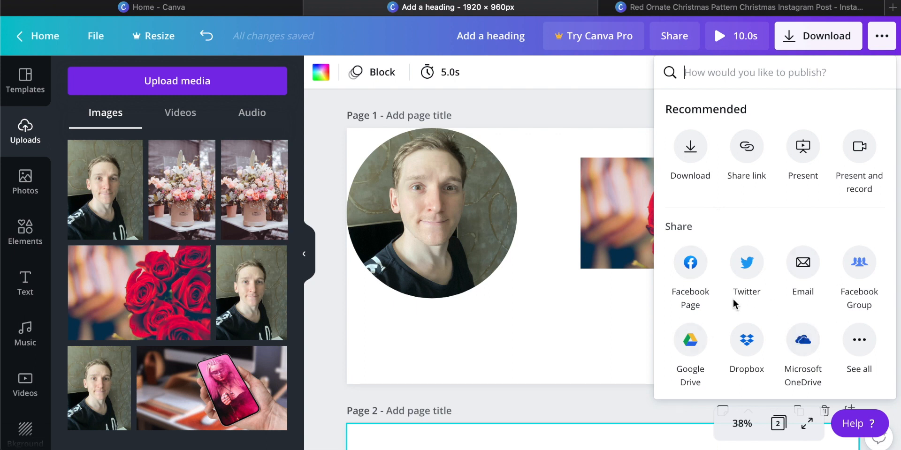
left_click(603, 314)
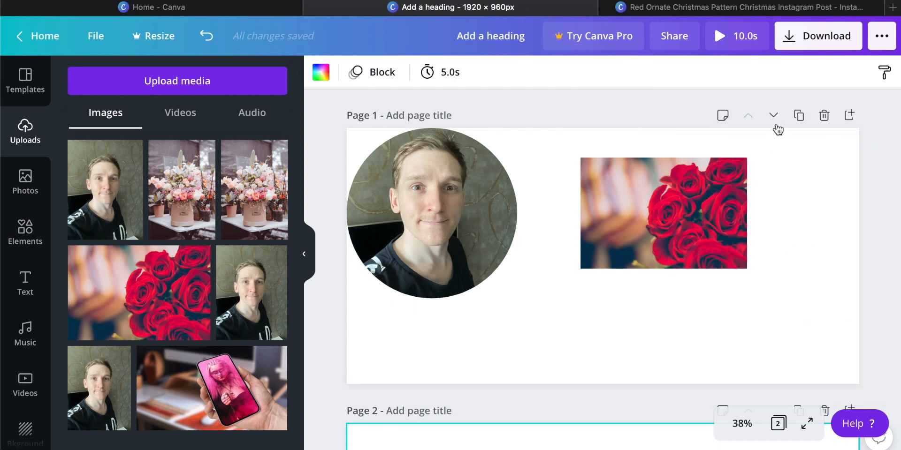
left_click(816, 45)
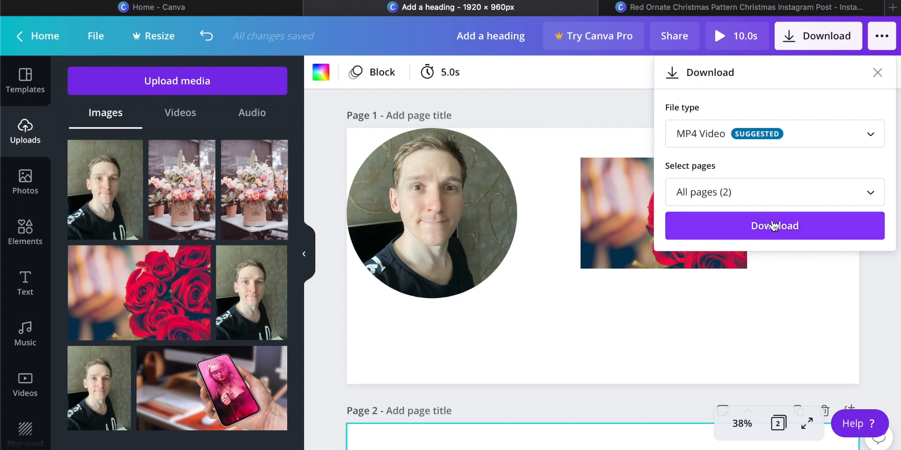
left_click(677, 277)
- Delete the blank second page from the design
scroll(677, 277, "down", 4)
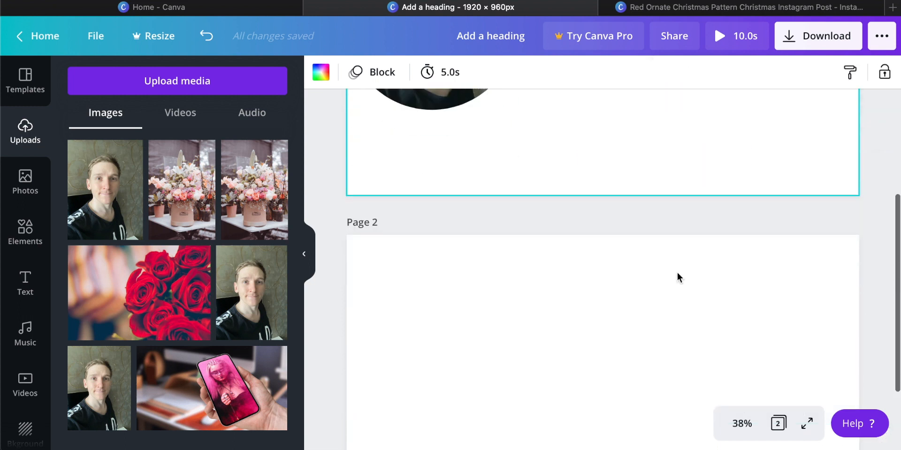
left_click(676, 302)
scroll(686, 286, "down", 2)
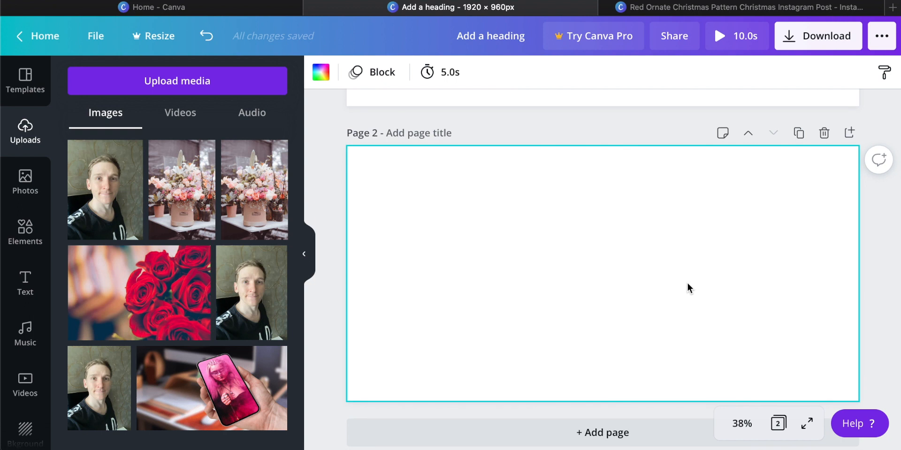
scroll(770, 277, "down", 1)
scroll(768, 247, "up", 2)
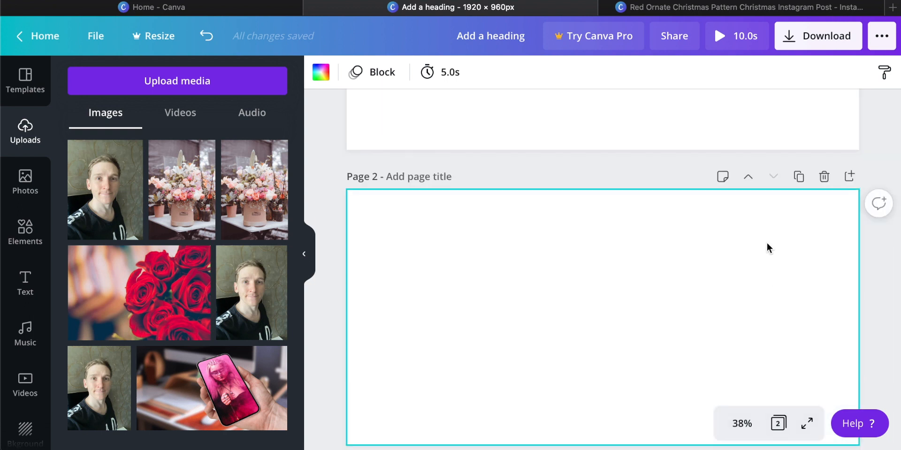
left_click(824, 177)
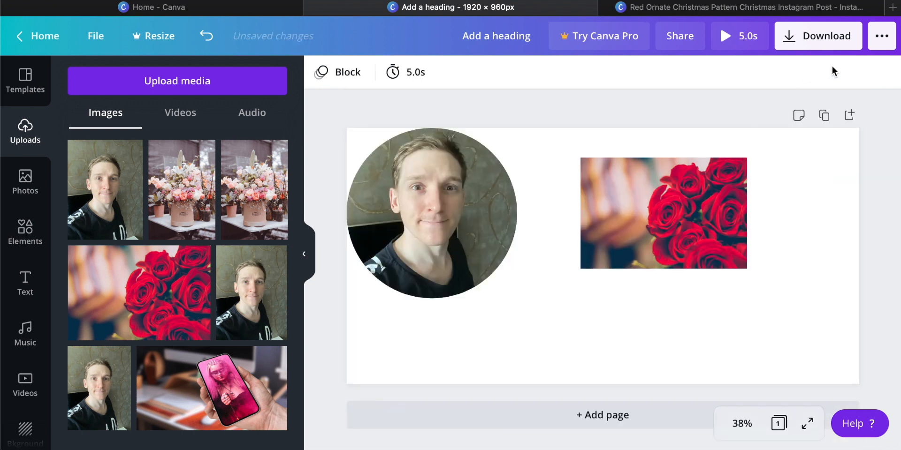
- Check the single page's download settings and set the page animation to None
left_click(838, 30)
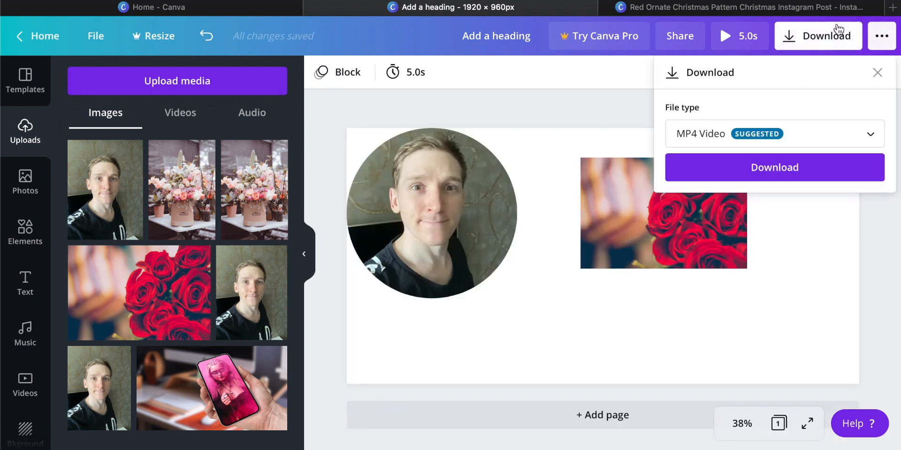
left_click(533, 150)
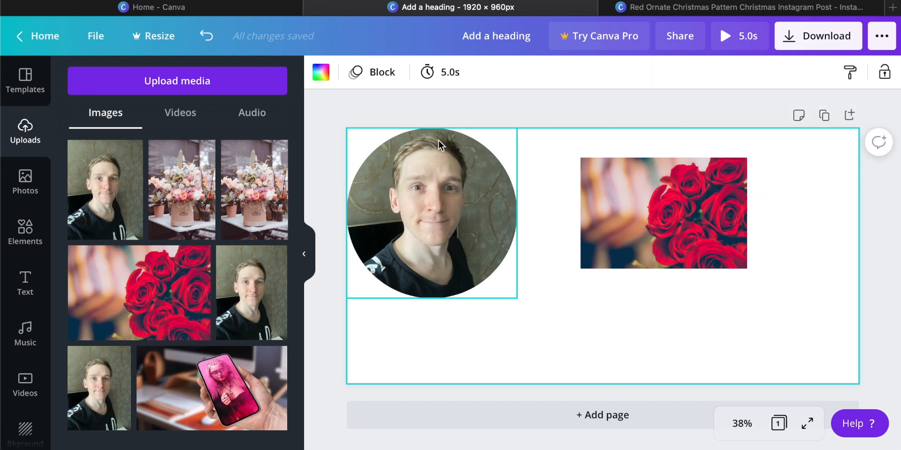
left_click(374, 75)
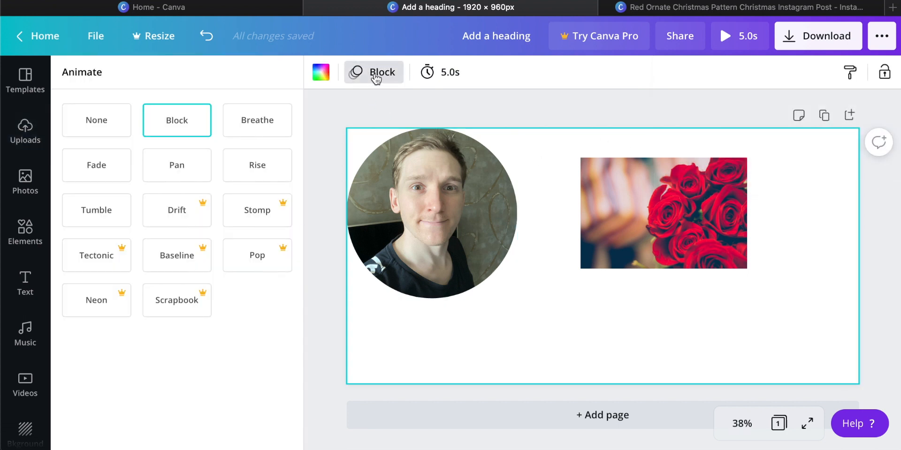
left_click(97, 124)
left_click(435, 109)
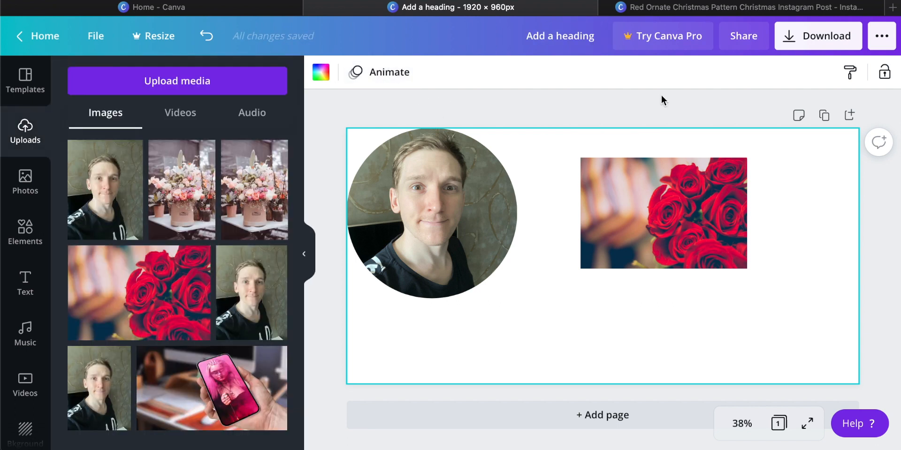
- Review the download file type and image options for the page without animation, and close them without exporting
left_click(819, 38)
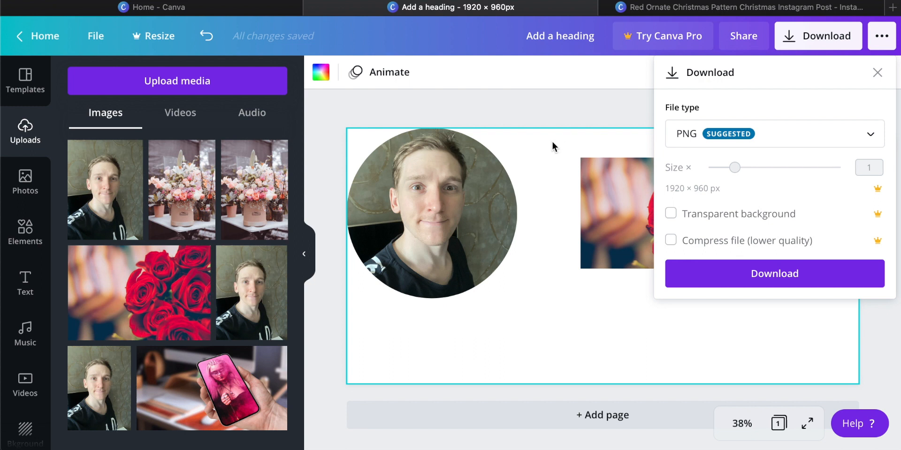
left_click(541, 225)
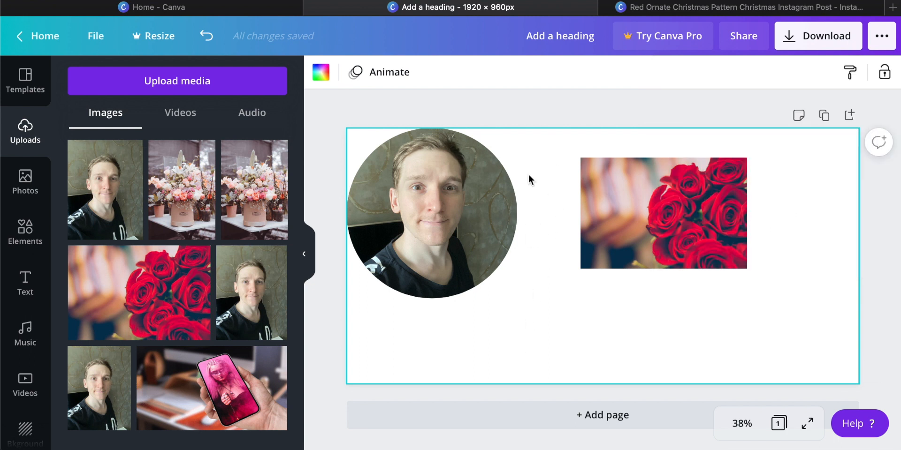
- Check the download settings without exporting, and rename the design as Canva Tutorial
left_click(798, 37)
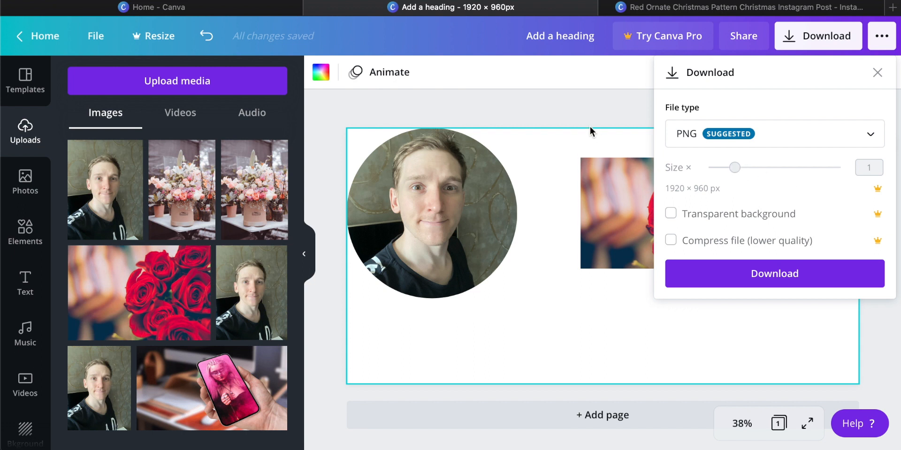
left_click(545, 109)
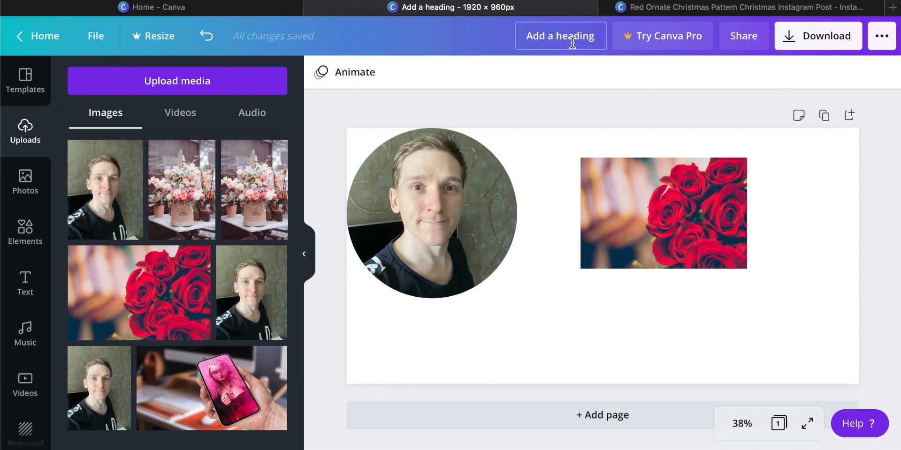
double_click(586, 39)
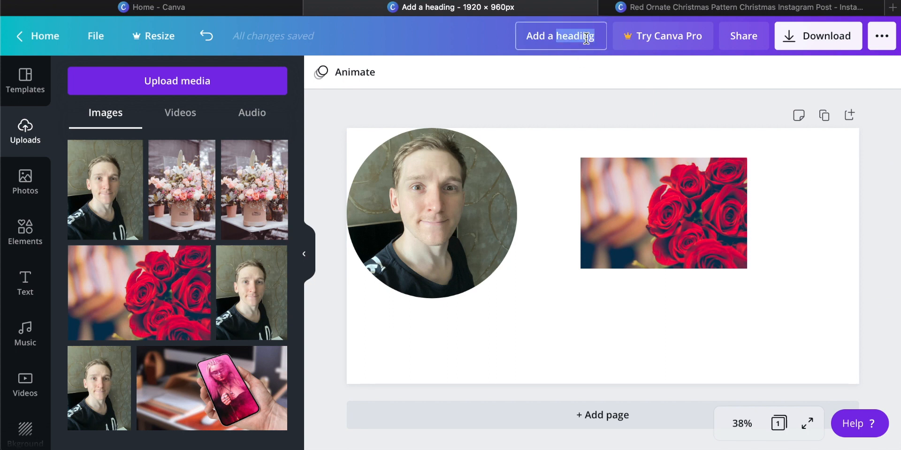
left_click_drag(589, 38, 512, 37)
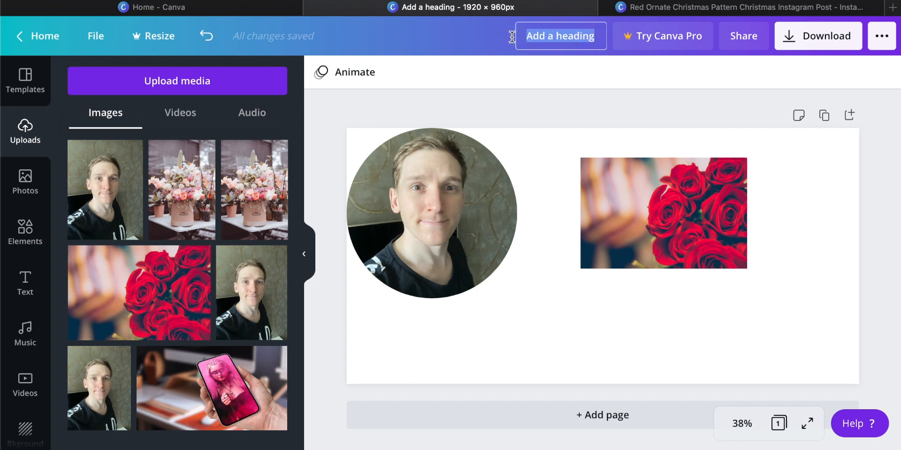
type("Canva")
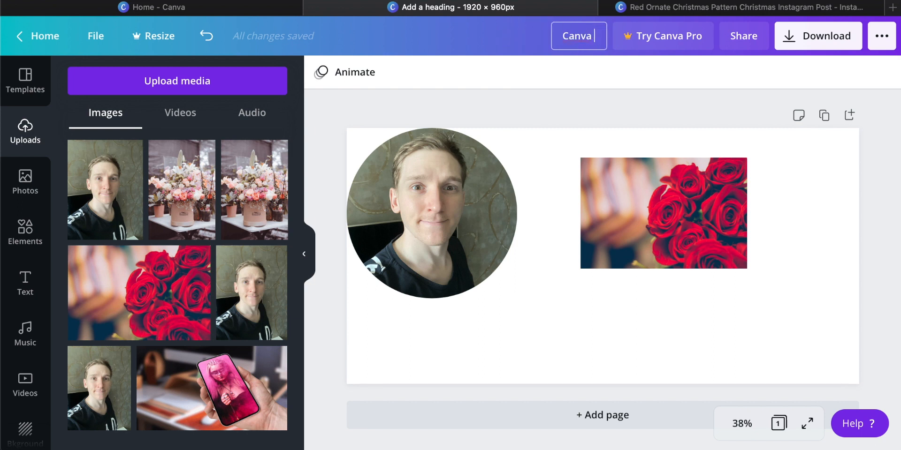
type(" Tutorial")
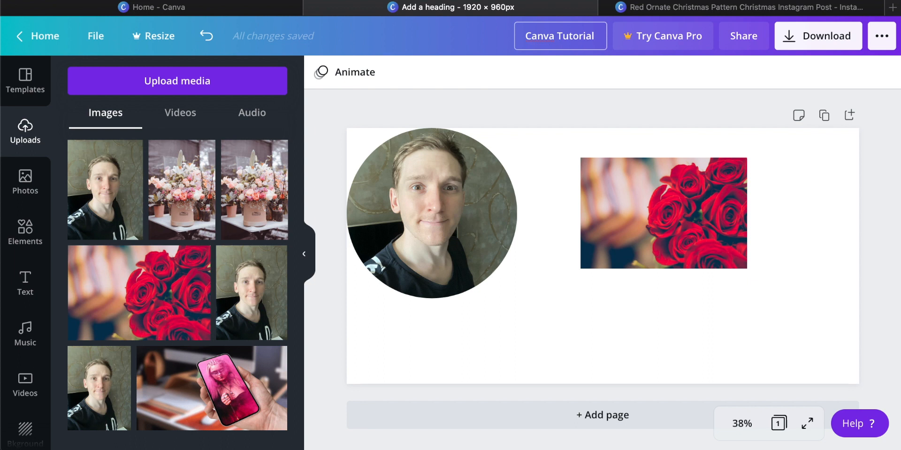
left_click(570, 143)
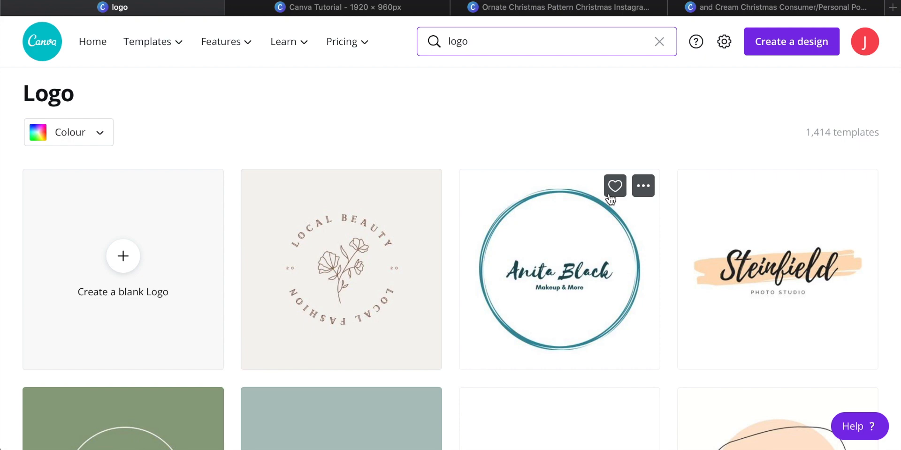
- Open the pink and black XOXO Cosmetics template from the logo search results for editing
scroll(609, 199, "down", 4)
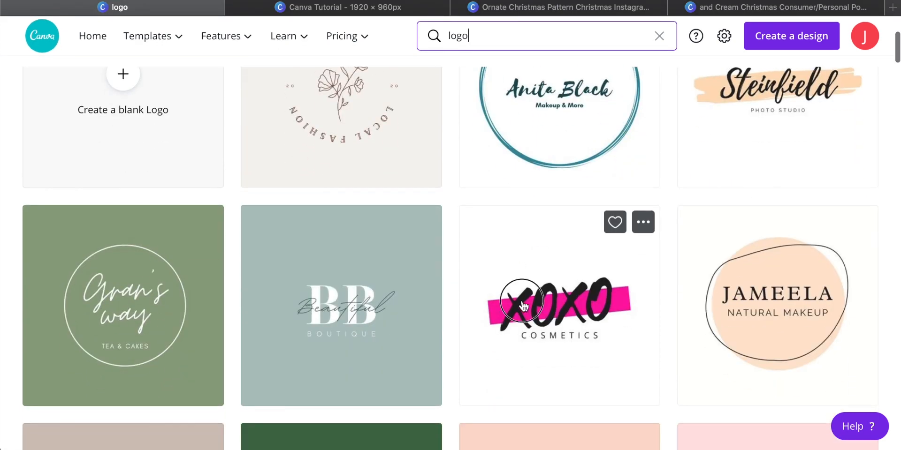
left_click(523, 306)
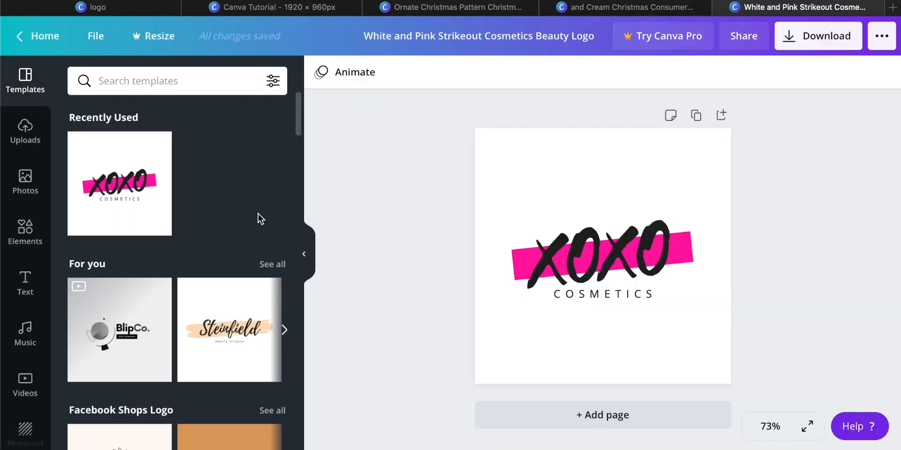
- Add a dotted line to the logo, place it above the XOXO lettering and widen it past both ends of the lettering
left_click(26, 239)
scroll(141, 300, "down", 2)
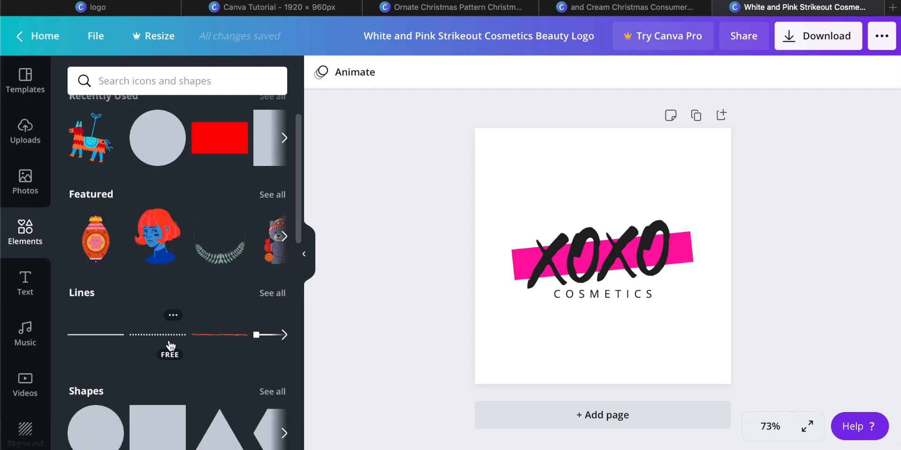
left_click(170, 336)
left_click_drag(631, 262, 582, 183)
left_click_drag(641, 195, 706, 207)
- Add the FREE DELIVERY font combination to the logo and delete its word FREE
left_click(33, 286)
scroll(153, 248, "down", 3)
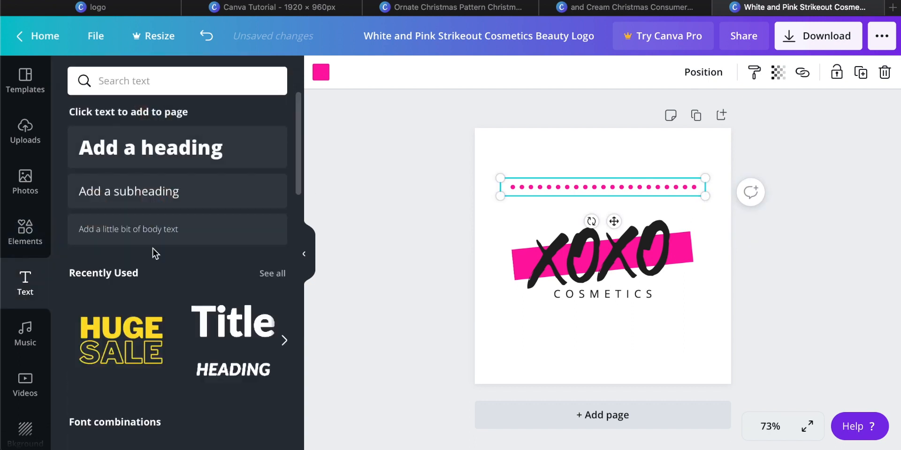
left_click(223, 368)
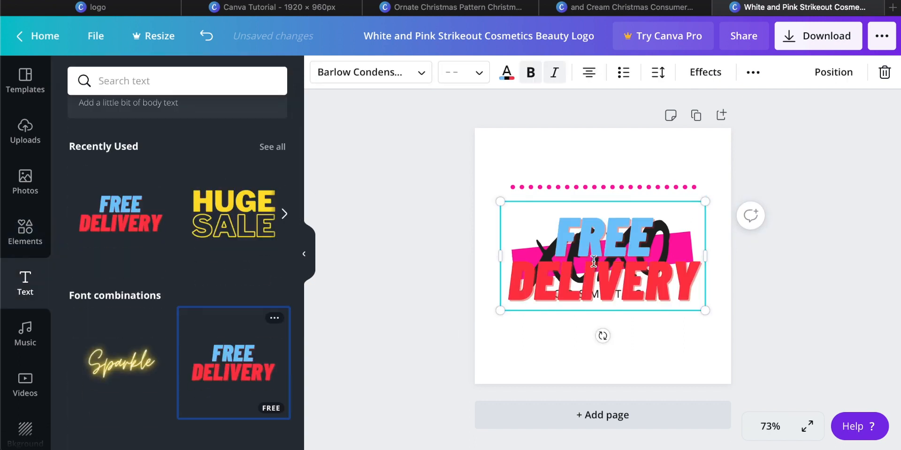
double_click(620, 241)
key("BackSpace")
left_click(617, 345)
- Arrange the DELIVERY text above the dotted line and replace its wording with SO COOL
left_click_drag(615, 299, 588, 212)
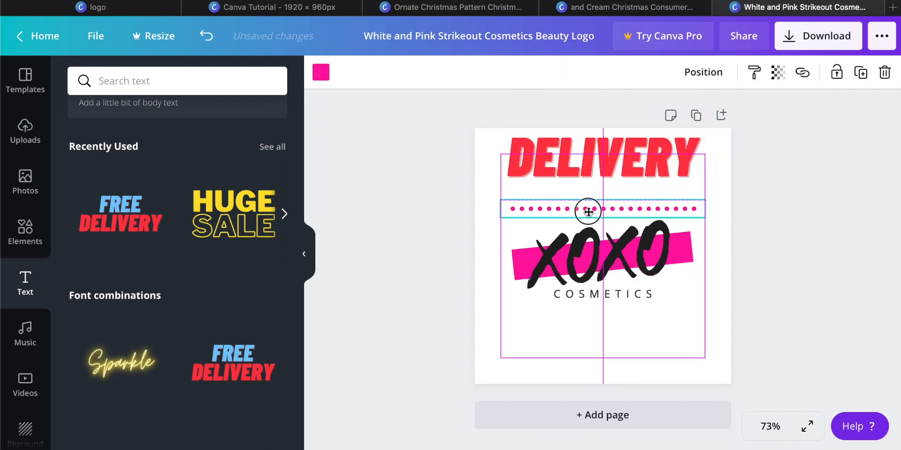
left_click_drag(593, 171, 605, 181)
double_click(605, 180)
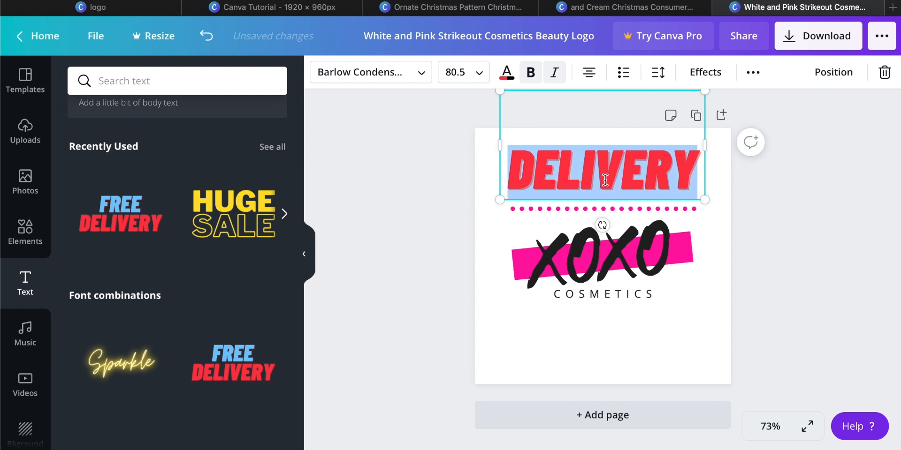
type("SO COOL")
left_click(659, 358)
- Move the XOXO lettering group lower and space the dotted line between it and the SO COOL text
left_click_drag(598, 255, 598, 301)
left_click_drag(623, 213, 621, 232)
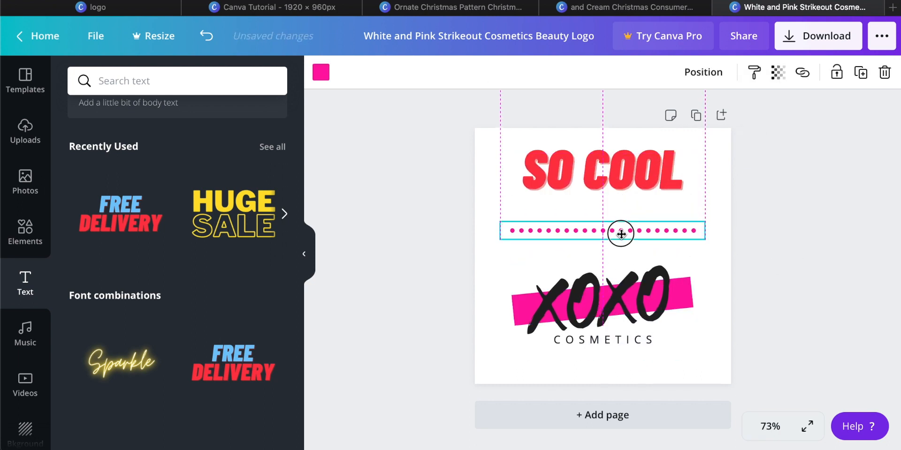
mouse_move(615, 182)
left_mouse_down()
mouse_move(616, 202)
mouse_move(623, 191)
left_mouse_up()
left_click(763, 216)
left_click(616, 233)
left_click_drag(616, 233, 617, 223)
left_click(624, 187)
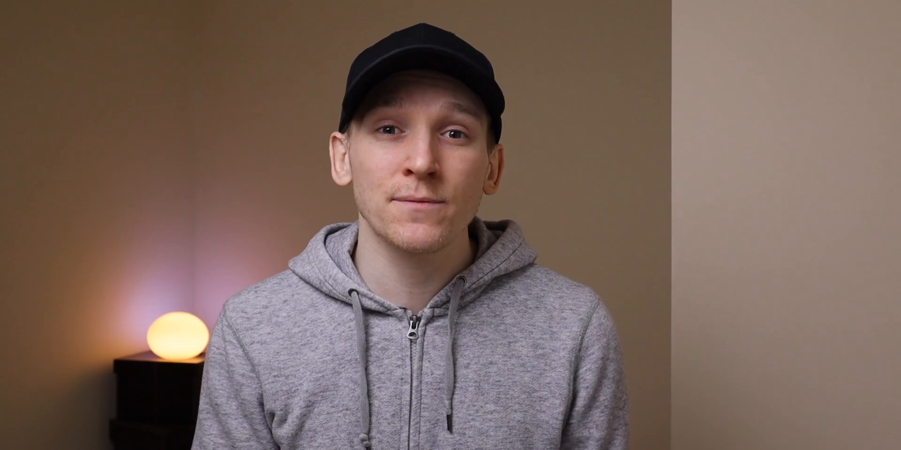